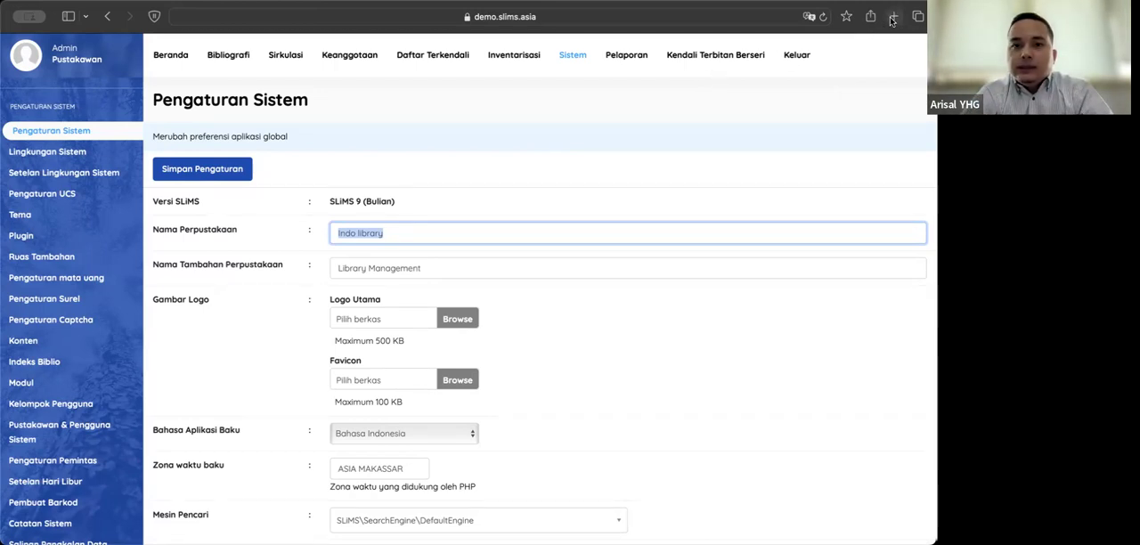
{"action": "left_click", "coordinate": [622, 20]}
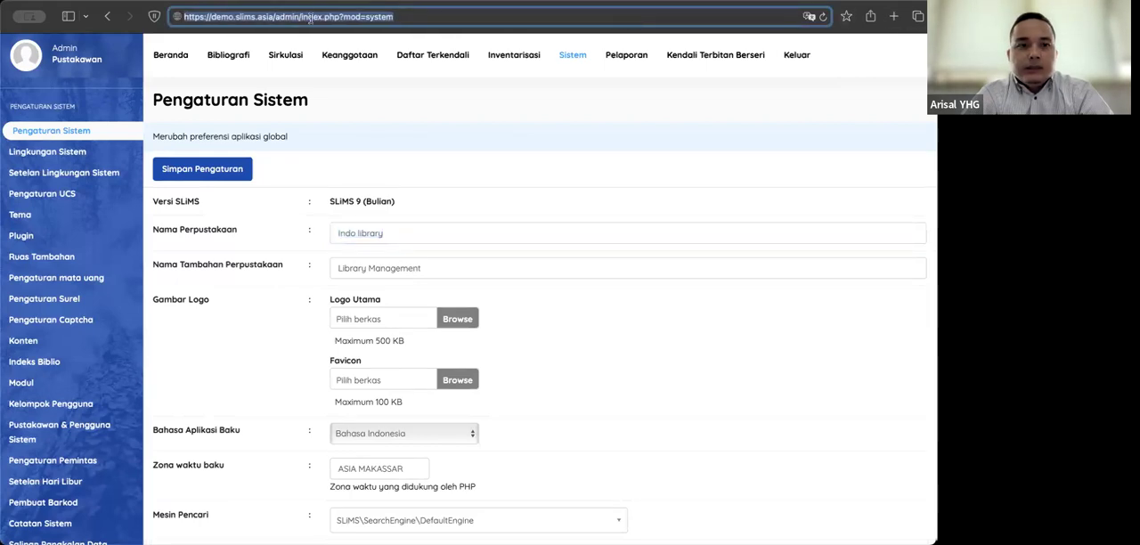
{"action": "left_click", "coordinate": [252, 17]}
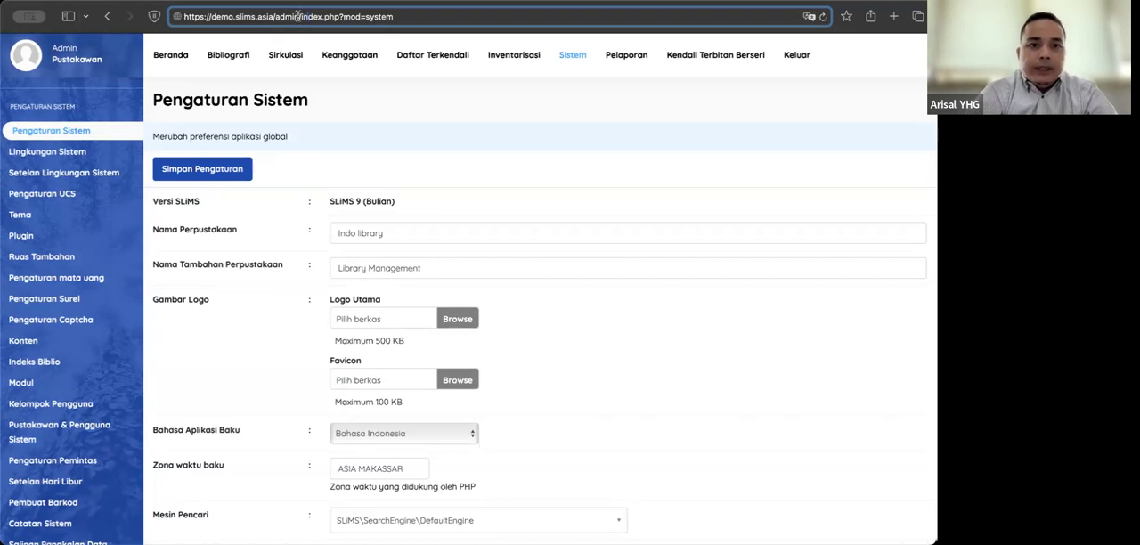
{"action": "left_click_drag", "start_coordinate": [300, 16], "coordinate": [405, 16]}
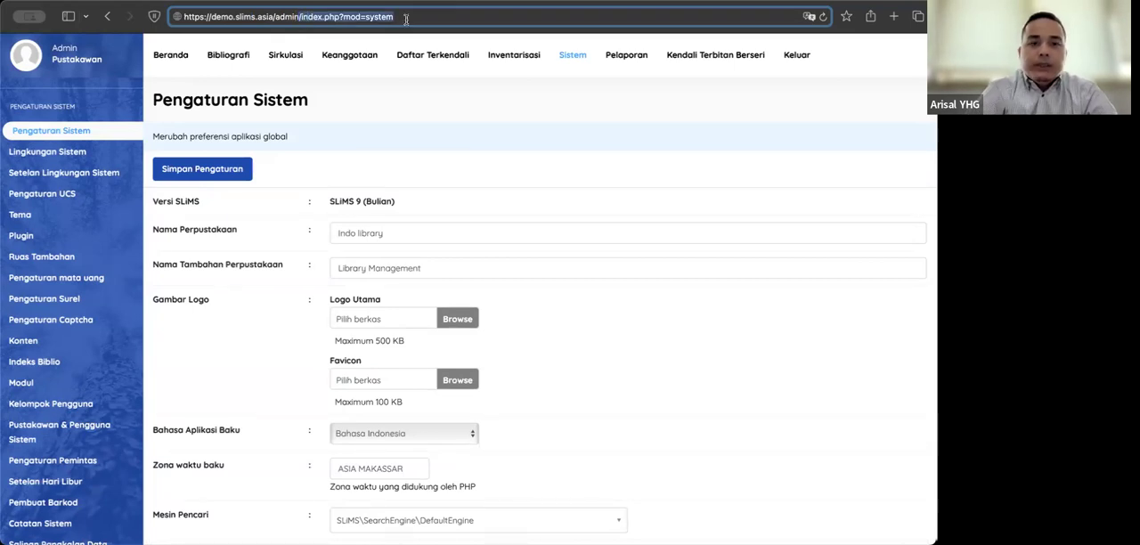
{"action": "key", "text": "BackSpace"}
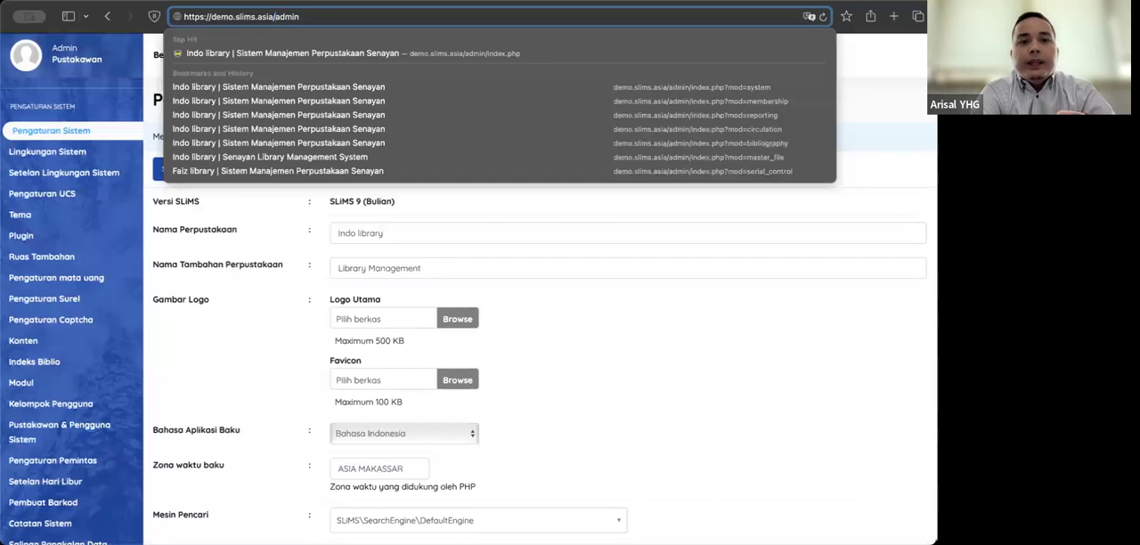
{"action": "left_click_drag", "start_coordinate": [274, 16], "coordinate": [211, 16]}
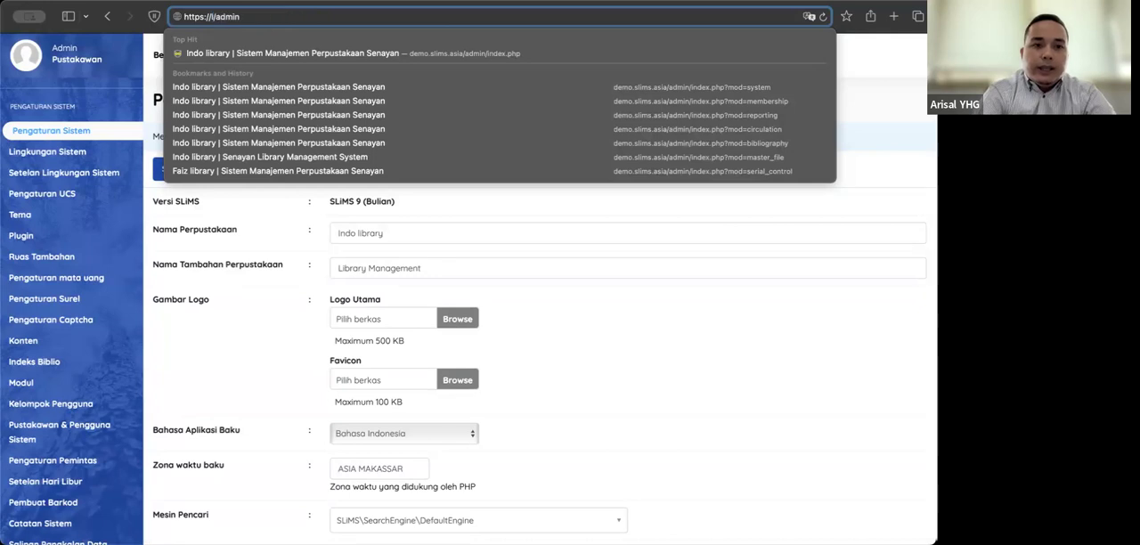
{"action": "type", "text": "localhs"}
{"action": "key", "text": "BackSpace"}
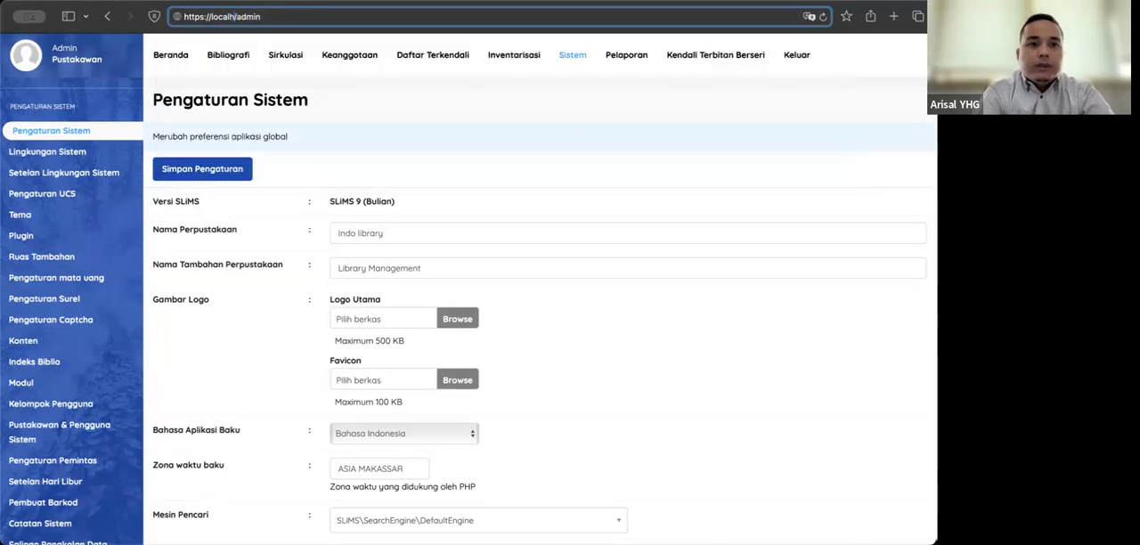
{"action": "type", "text": "os"}
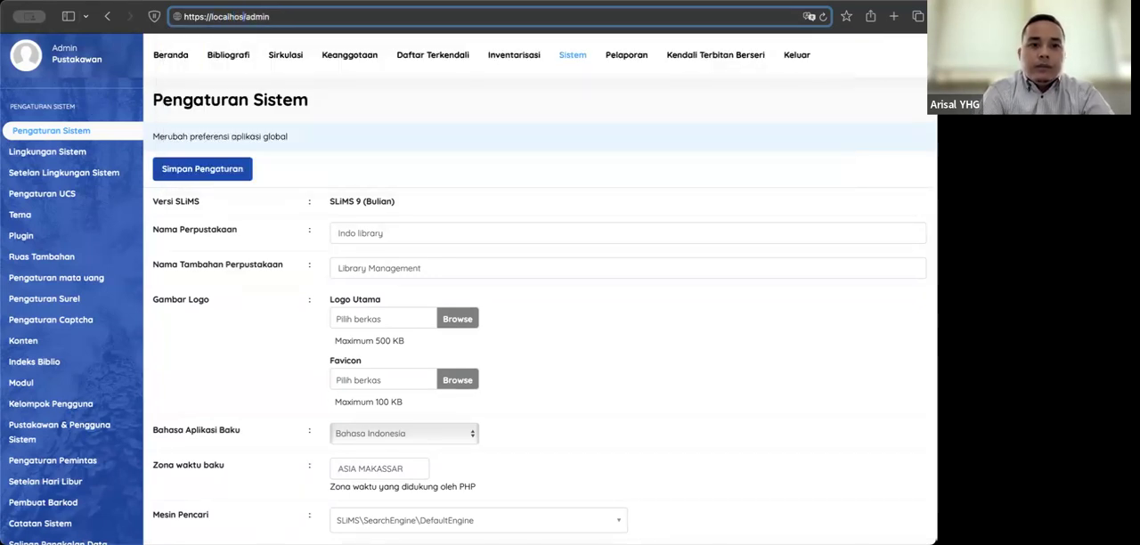
{"action": "type", "text": "t:8083"}
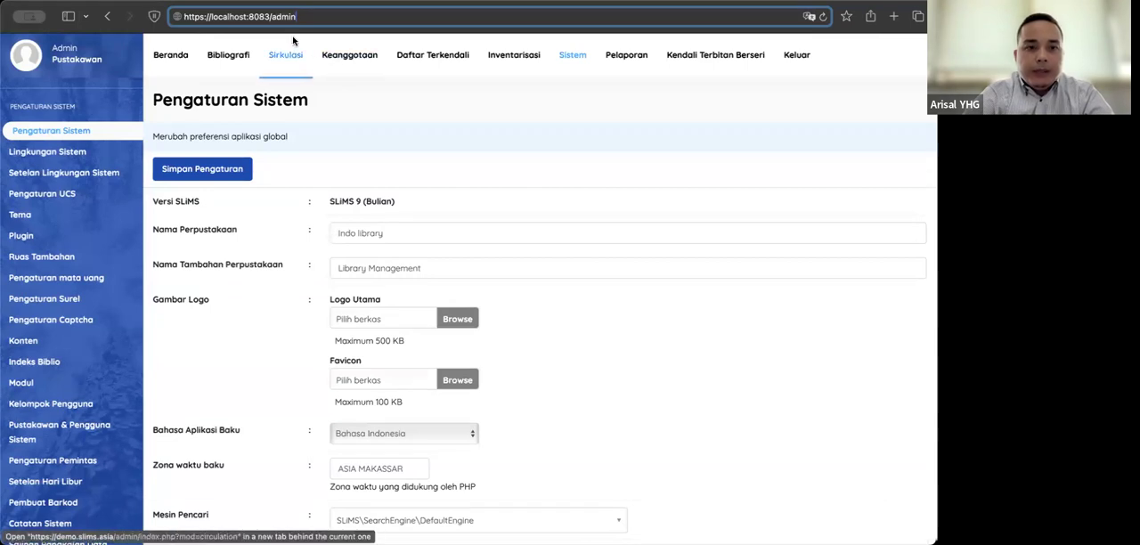
{"action": "type", "text": "https://demo.slims.asia/admin"}
{"action": "key", "text": "Return"}
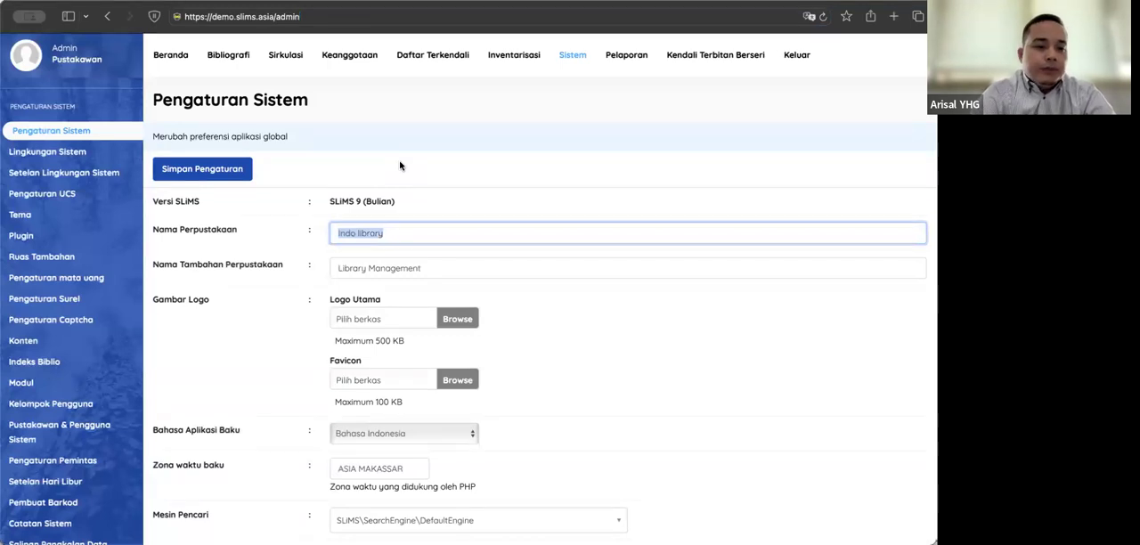
Step: Start a new user group (Kelompok Pengguna) and name it Bibliografi
{"action": "left_click", "coordinate": [65, 406]}
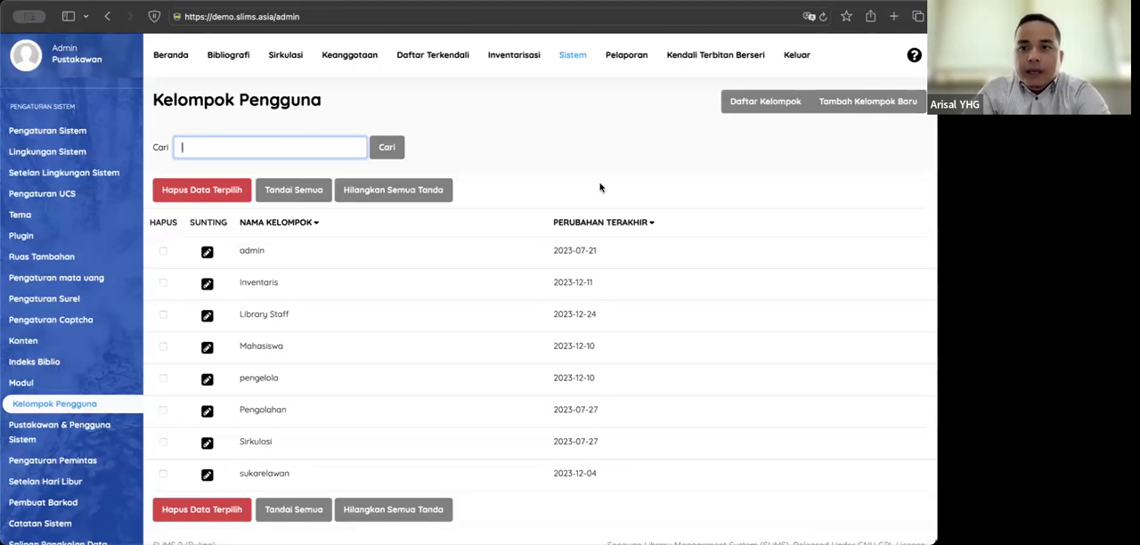
{"action": "left_click", "coordinate": [857, 104]}
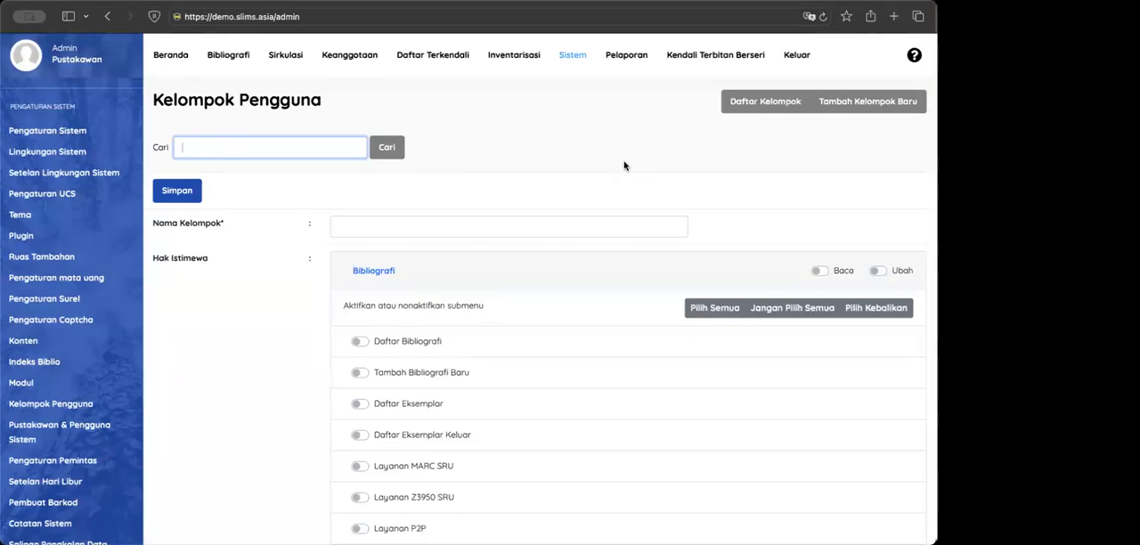
{"action": "left_click", "coordinate": [380, 231]}
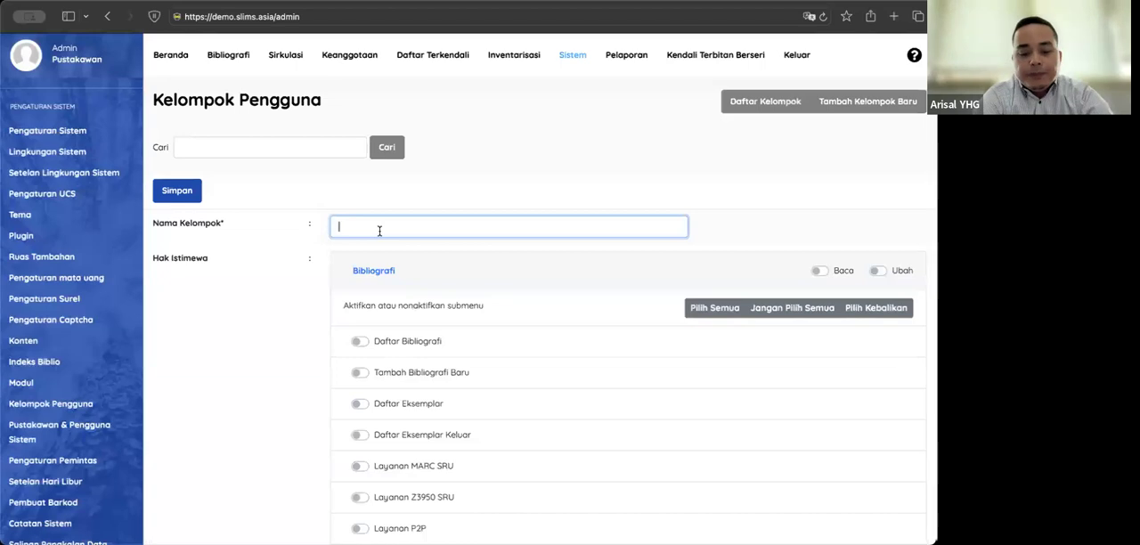
{"action": "type", "text": "B"}
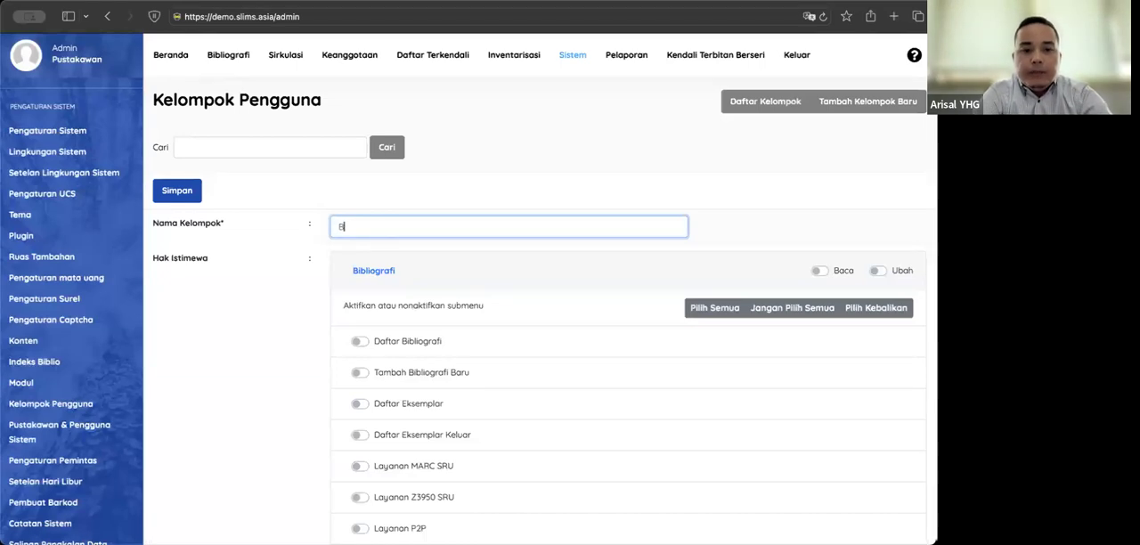
{"action": "type", "text": "ibliografi"}
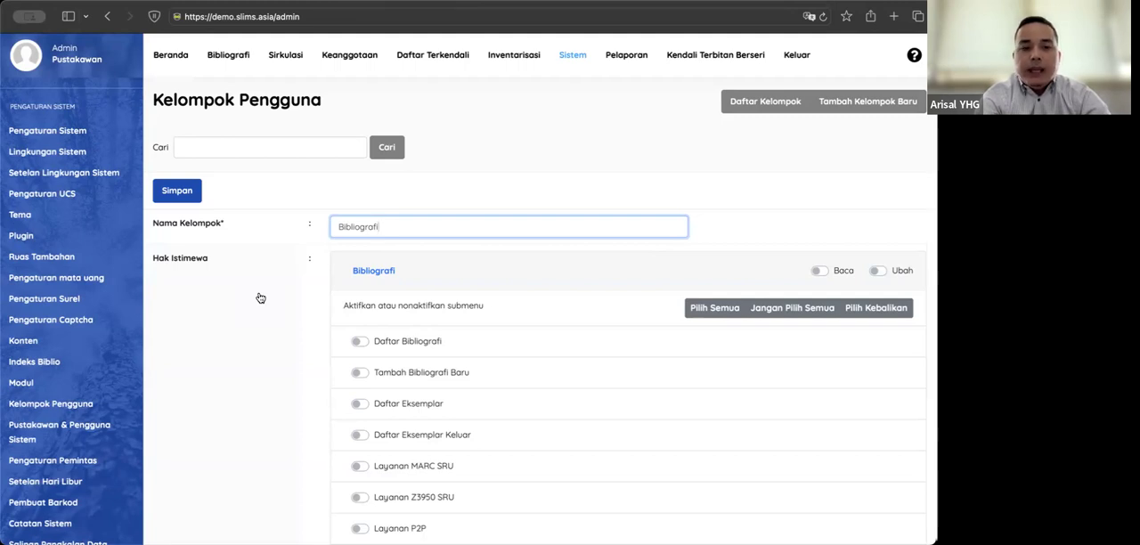
Step: Grant the group Baca and Ubah rights on the Bibliografi module and enable all of its submenus
{"action": "scroll", "coordinate": [301, 295], "scroll_direction": "down", "scroll_amount": 1}
{"action": "scroll", "coordinate": [306, 295], "scroll_direction": "up", "scroll_amount": 1}
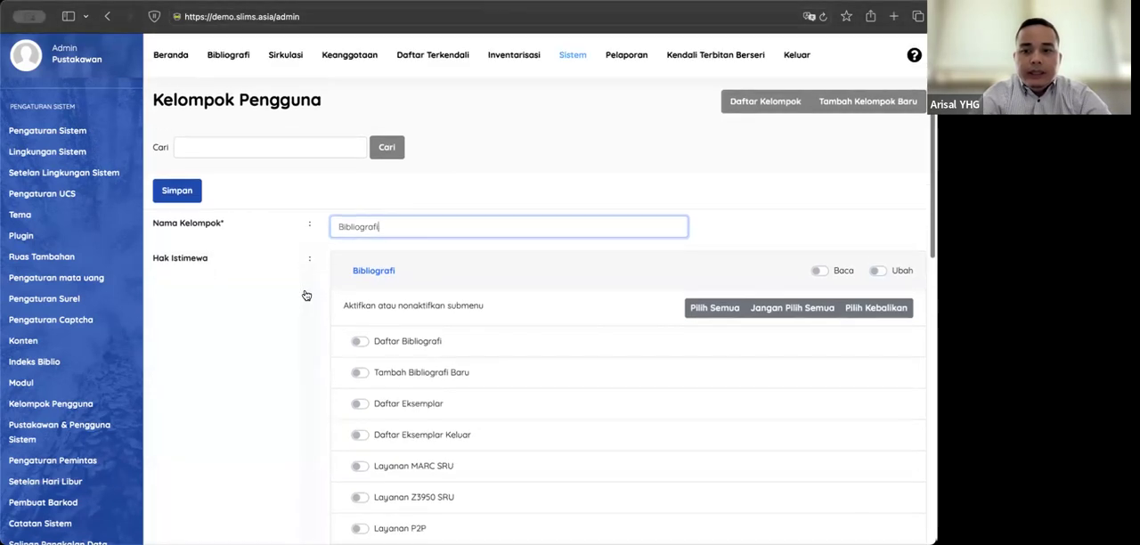
{"action": "left_click", "coordinate": [817, 271]}
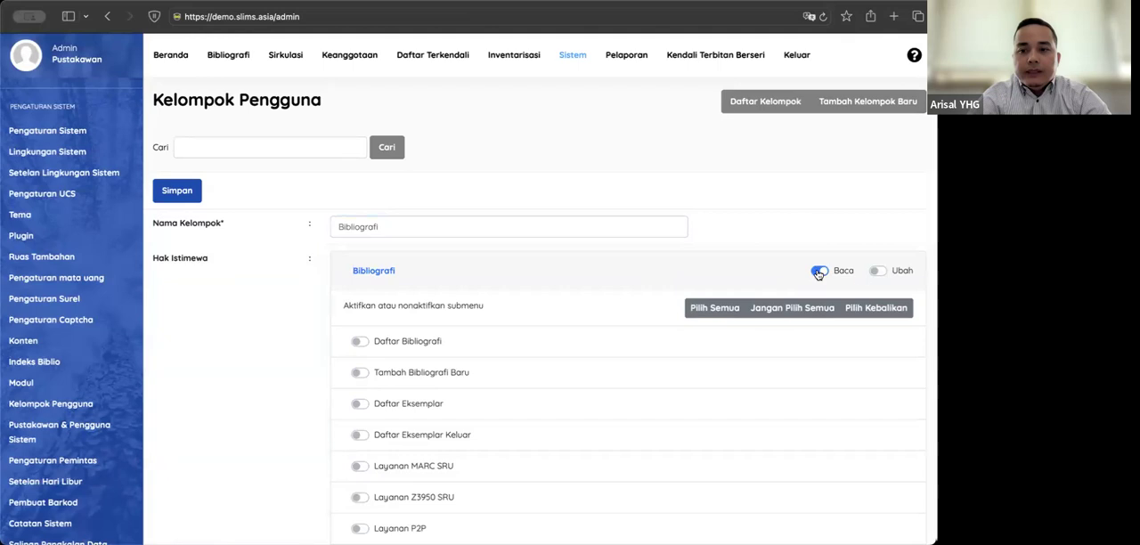
{"action": "left_click", "coordinate": [878, 271]}
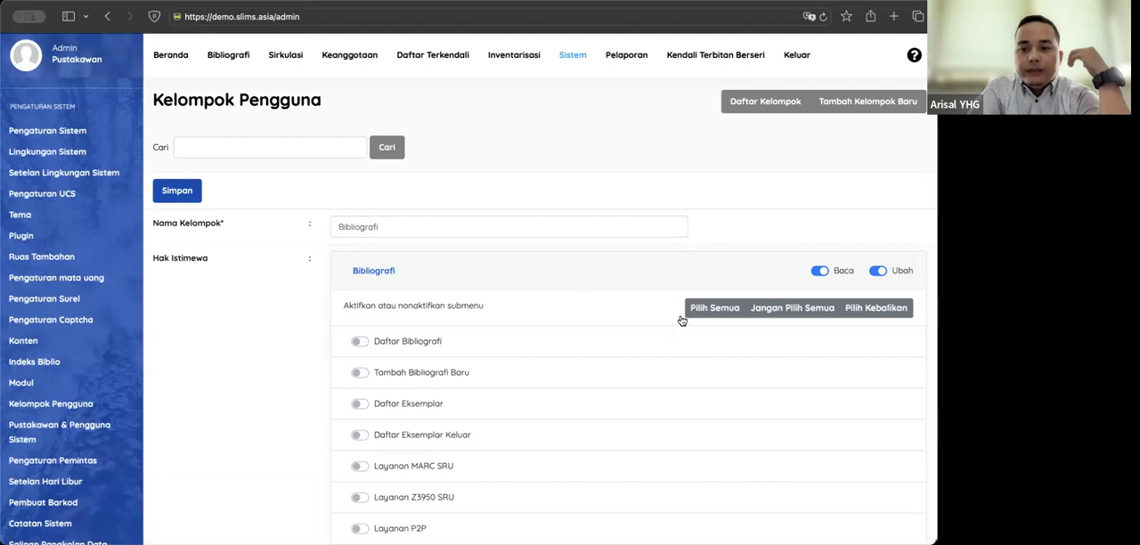
{"action": "scroll", "coordinate": [621, 321], "scroll_direction": "down", "scroll_amount": 3}
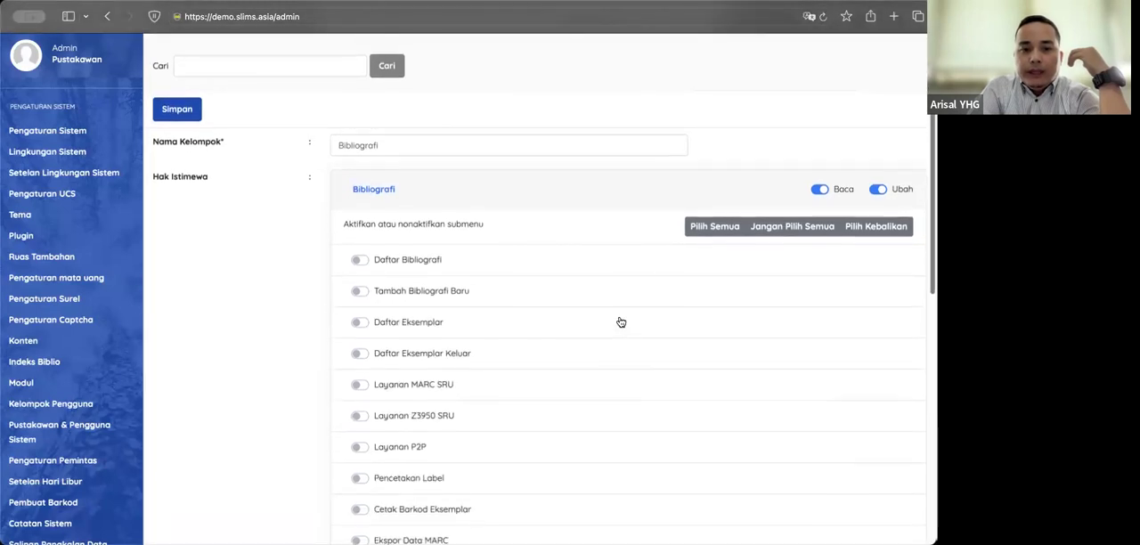
{"action": "scroll", "coordinate": [426, 242], "scroll_direction": "up", "scroll_amount": 2}
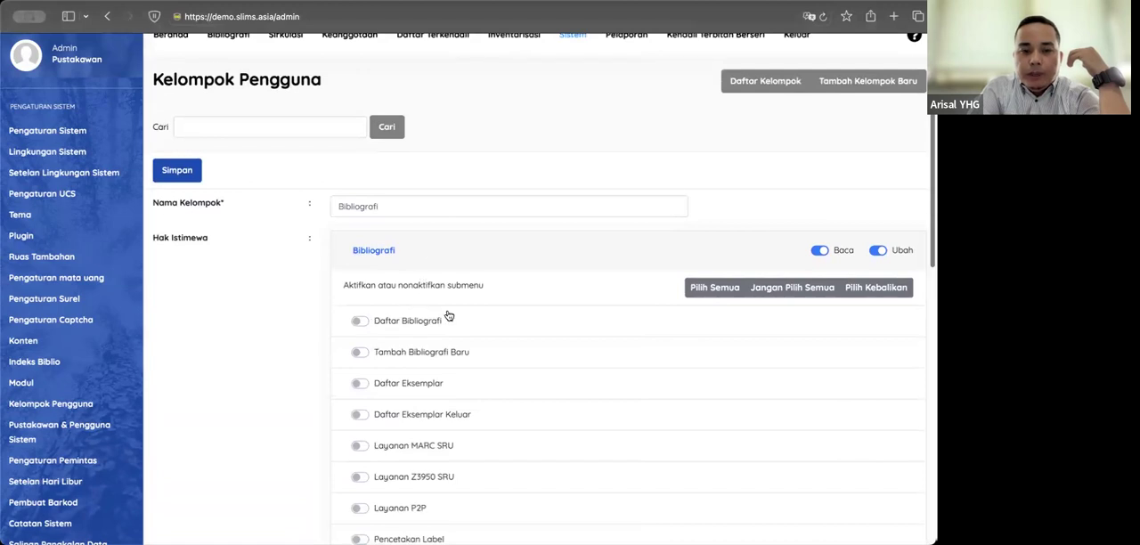
{"action": "left_click", "coordinate": [693, 289]}
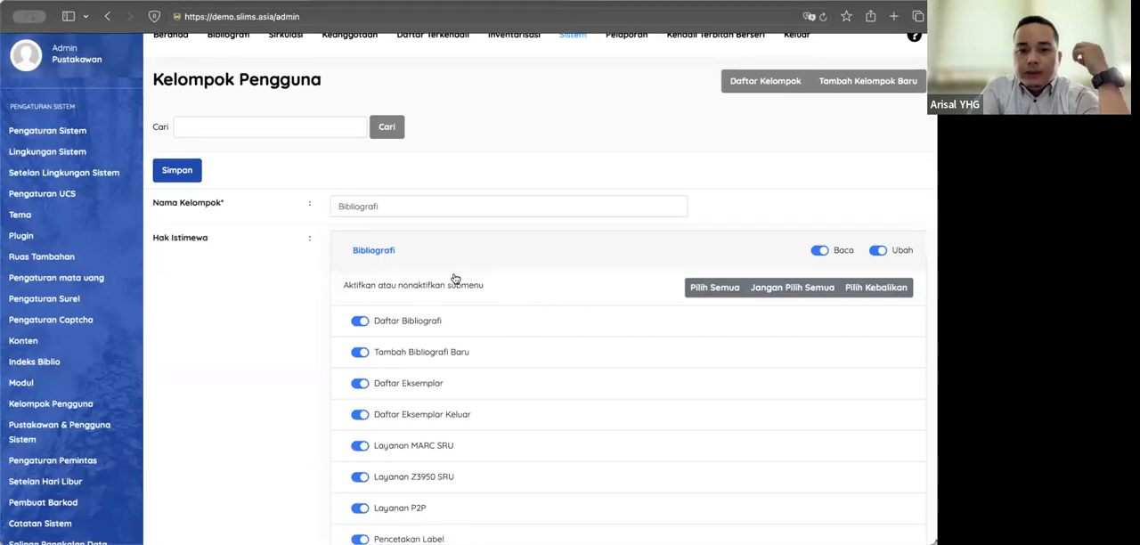
Step: Review the group's enabled Bibliografi submenus and the Baca and Ubah rights of the remaining modules
{"action": "scroll", "coordinate": [455, 279], "scroll_direction": "down", "scroll_amount": 1}
{"action": "scroll", "coordinate": [447, 237], "scroll_direction": "up", "scroll_amount": 2}
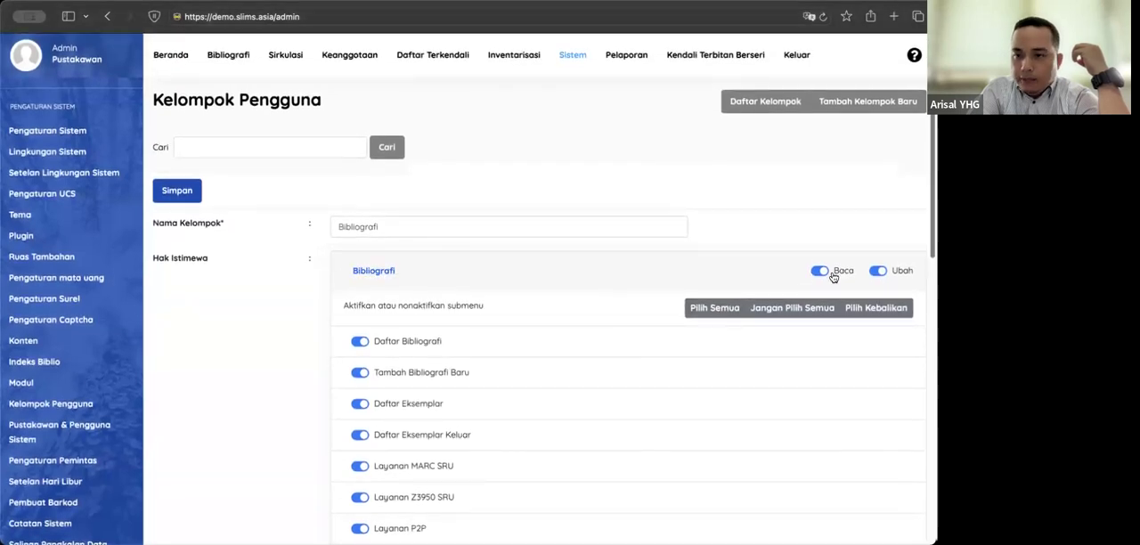
{"action": "scroll", "coordinate": [569, 318], "scroll_direction": "down", "scroll_amount": 1}
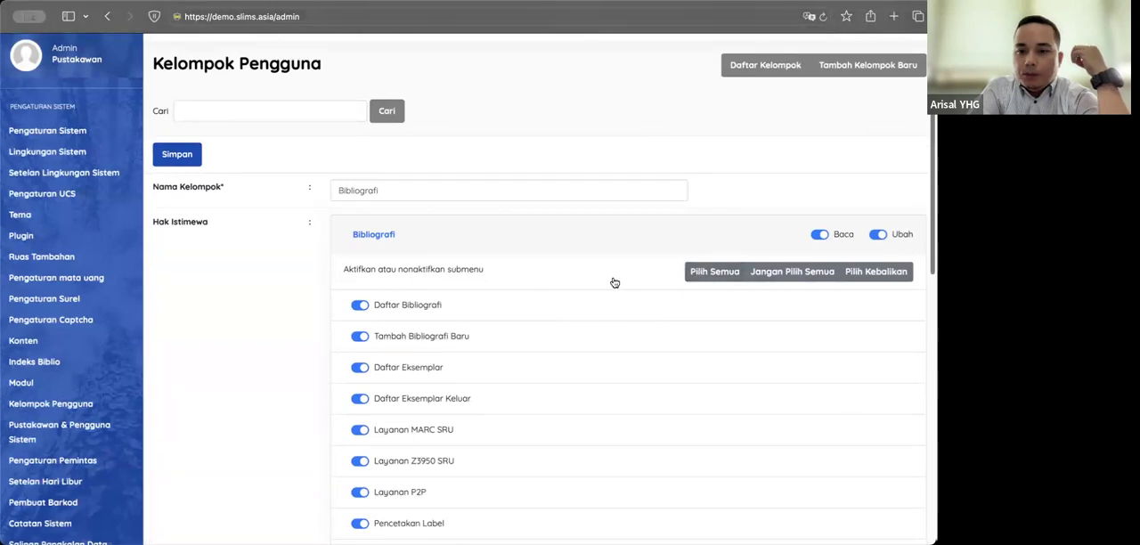
{"action": "scroll", "coordinate": [576, 299], "scroll_direction": "down", "scroll_amount": 2}
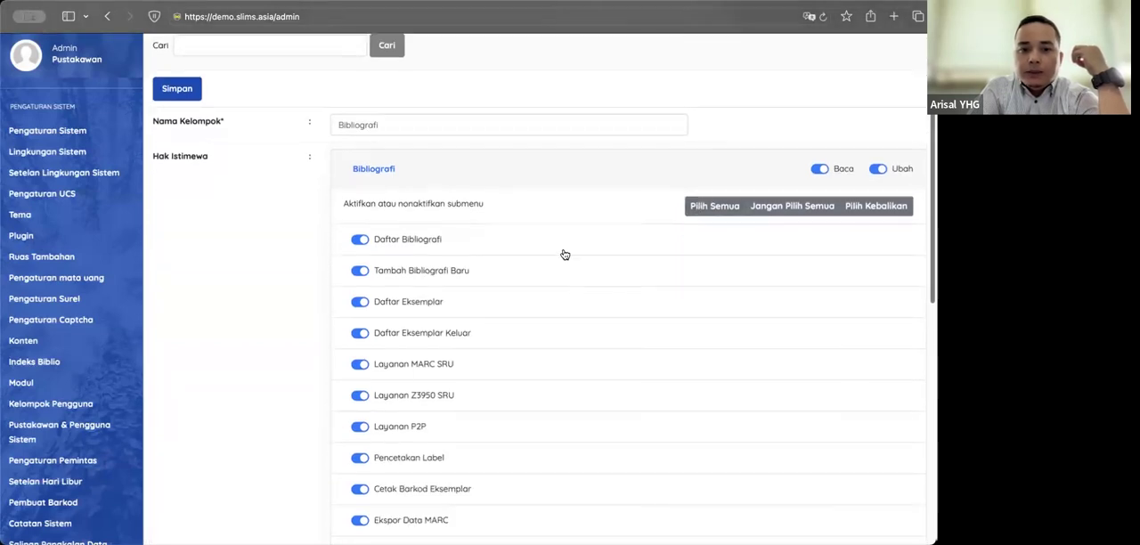
{"action": "scroll", "coordinate": [540, 250], "scroll_direction": "down", "scroll_amount": 8}
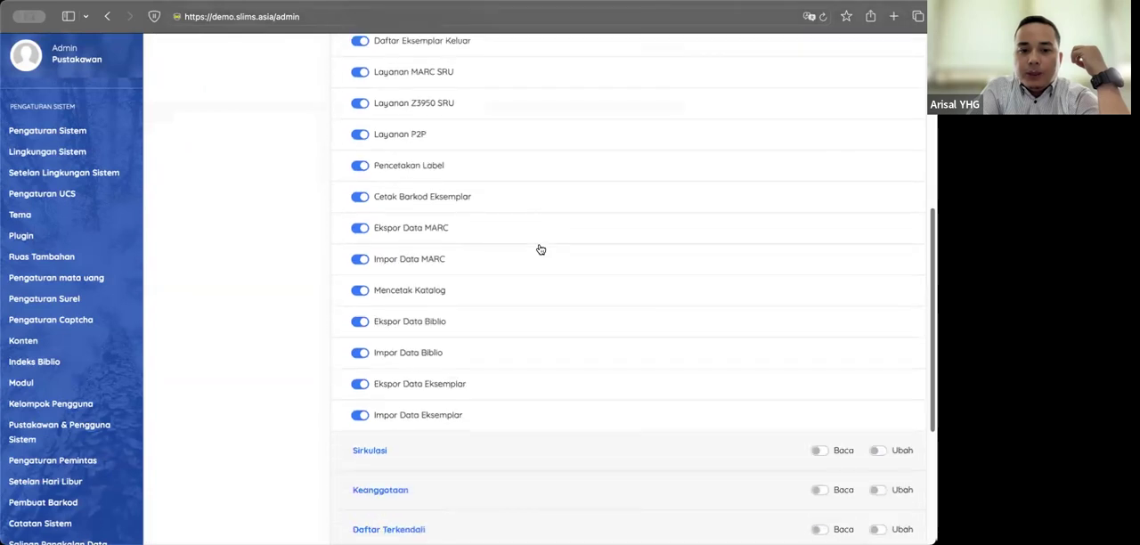
{"action": "scroll", "coordinate": [541, 251], "scroll_direction": "up", "scroll_amount": 10}
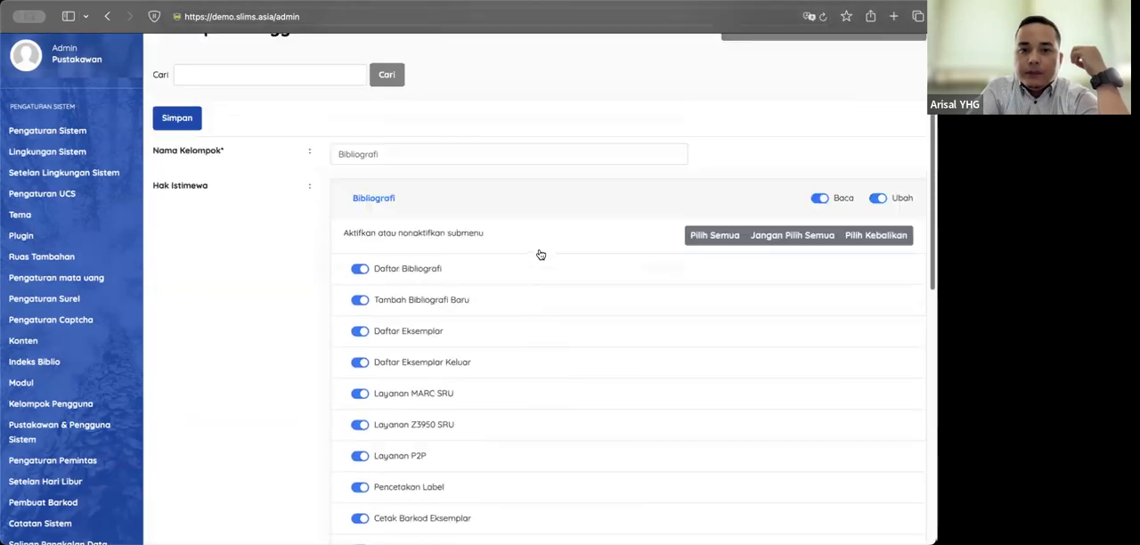
{"action": "scroll", "coordinate": [541, 255], "scroll_direction": "down", "scroll_amount": 3}
{"action": "scroll", "coordinate": [541, 254], "scroll_direction": "down", "scroll_amount": 11}
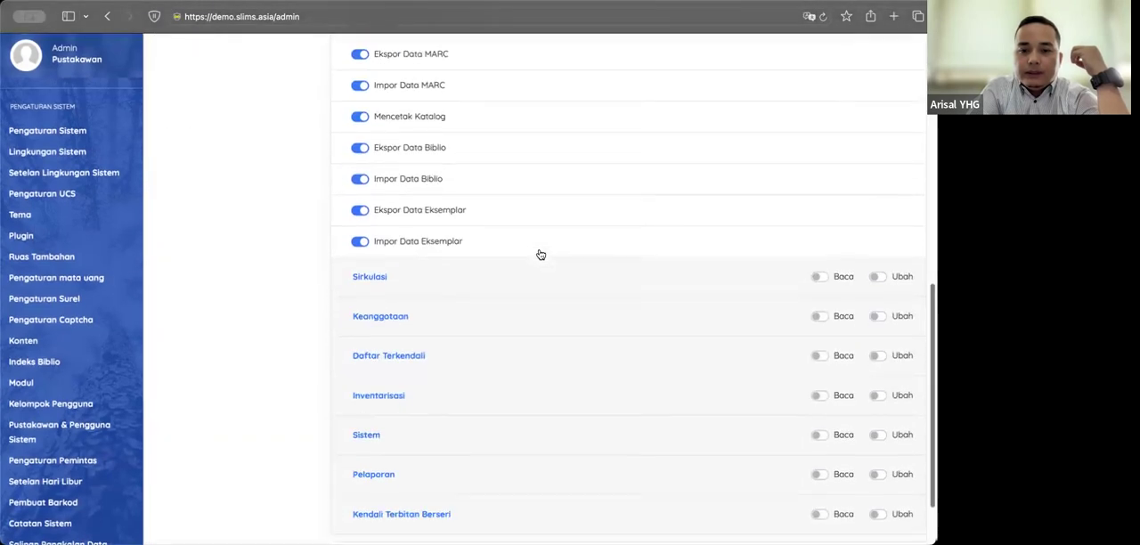
{"action": "scroll", "coordinate": [541, 255], "scroll_direction": "down", "scroll_amount": 3}
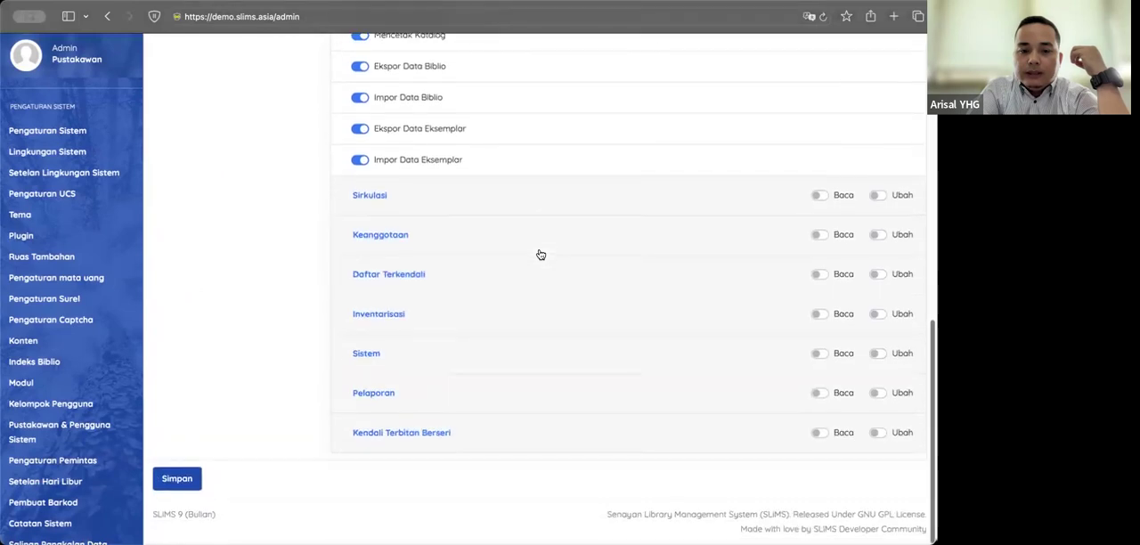
{"action": "scroll", "coordinate": [541, 255], "scroll_direction": "up", "scroll_amount": 15}
{"action": "scroll", "coordinate": [541, 255], "scroll_direction": "down", "scroll_amount": 11}
{"action": "scroll", "coordinate": [540, 255], "scroll_direction": "down", "scroll_amount": 3}
{"action": "scroll", "coordinate": [541, 255], "scroll_direction": "up", "scroll_amount": 8}
{"action": "scroll", "coordinate": [541, 255], "scroll_direction": "up", "scroll_amount": 4}
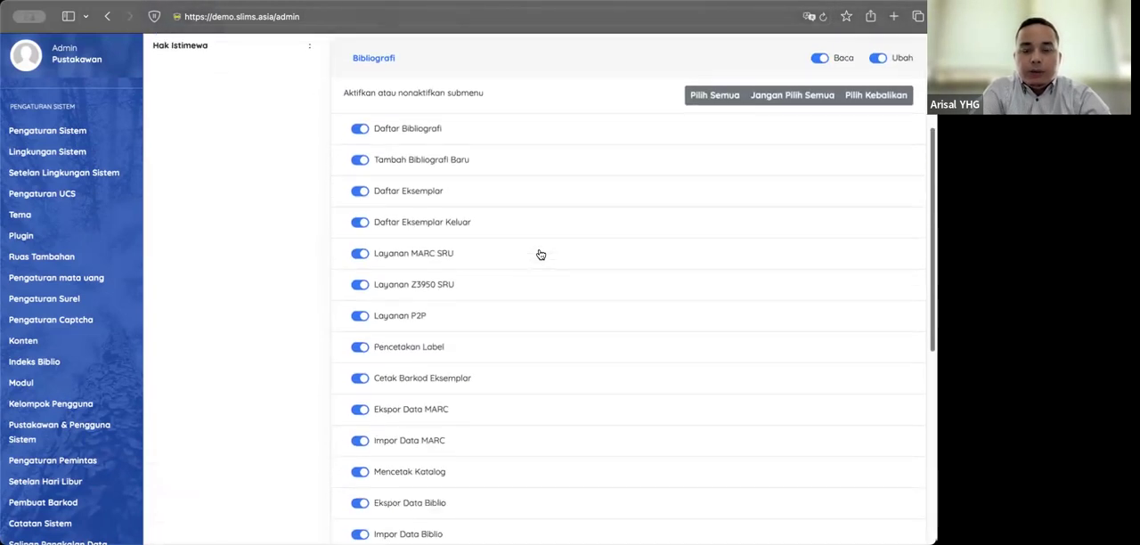
{"action": "scroll", "coordinate": [541, 255], "scroll_direction": "down", "scroll_amount": 10}
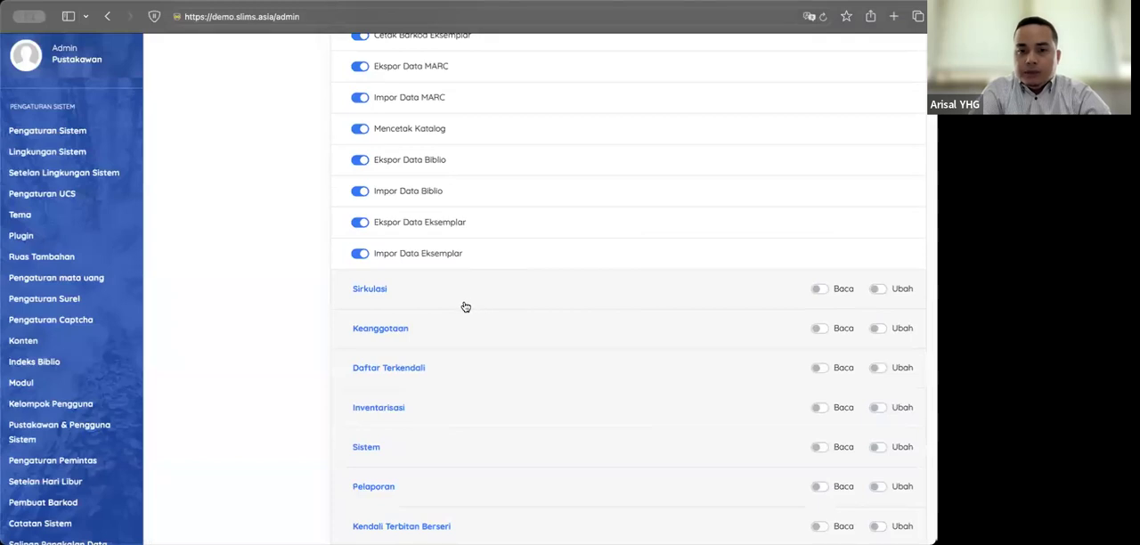
{"action": "scroll", "coordinate": [524, 329], "scroll_direction": "down", "scroll_amount": 3}
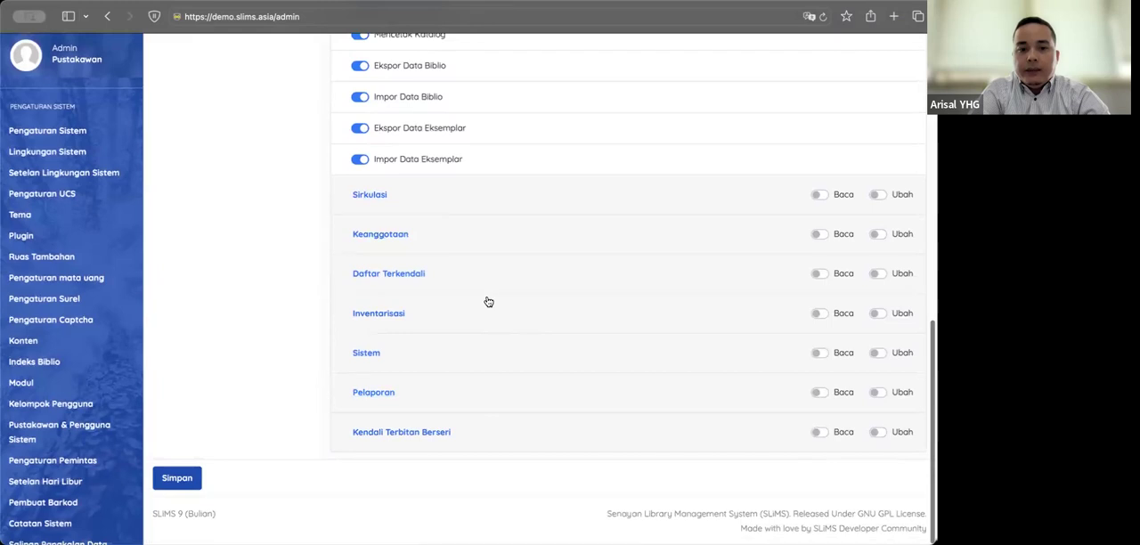
{"action": "scroll", "coordinate": [486, 300], "scroll_direction": "up", "scroll_amount": 10}
{"action": "scroll", "coordinate": [488, 302], "scroll_direction": "down", "scroll_amount": 10}
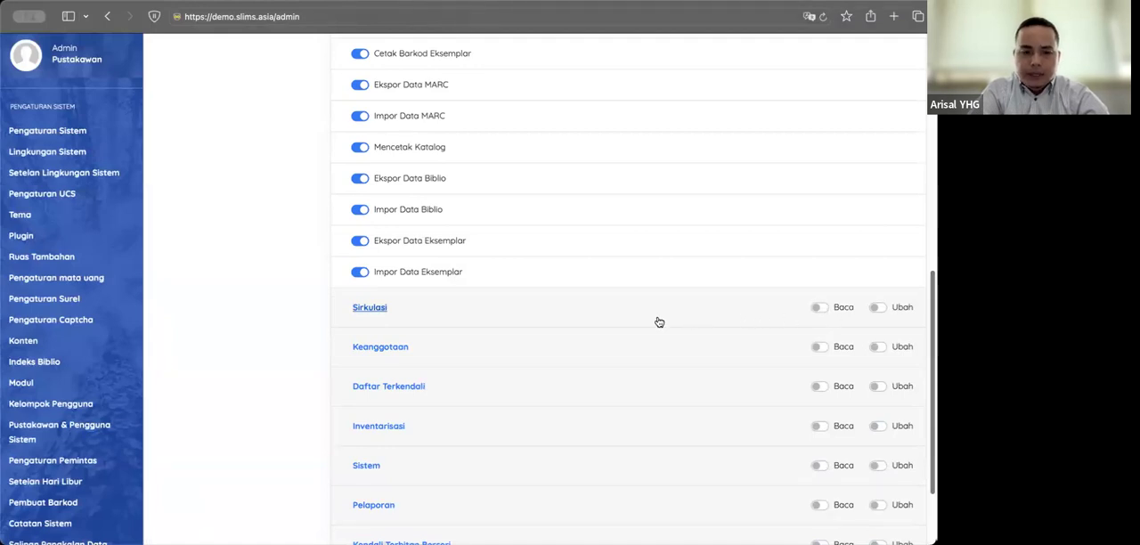
{"action": "scroll", "coordinate": [645, 340], "scroll_direction": "up", "scroll_amount": 10}
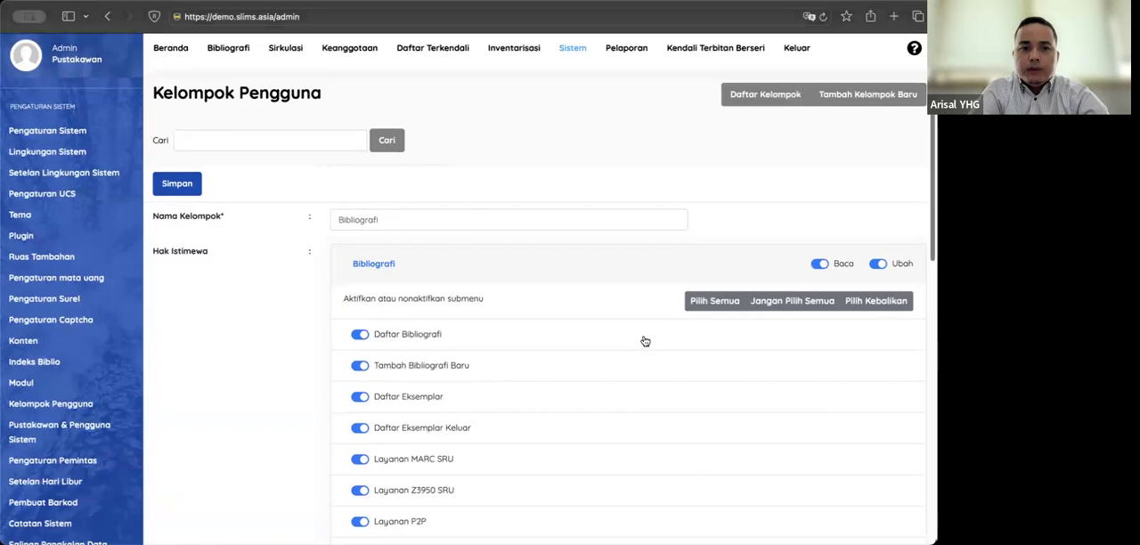
{"action": "scroll", "coordinate": [645, 341], "scroll_direction": "down", "scroll_amount": 5}
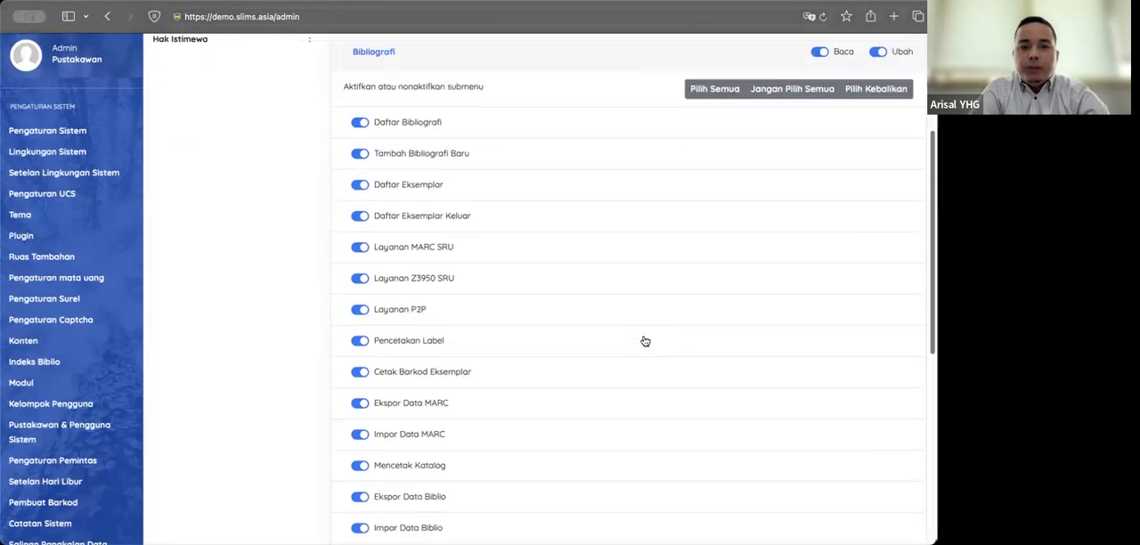
{"action": "scroll", "coordinate": [645, 341], "scroll_direction": "up", "scroll_amount": 6}
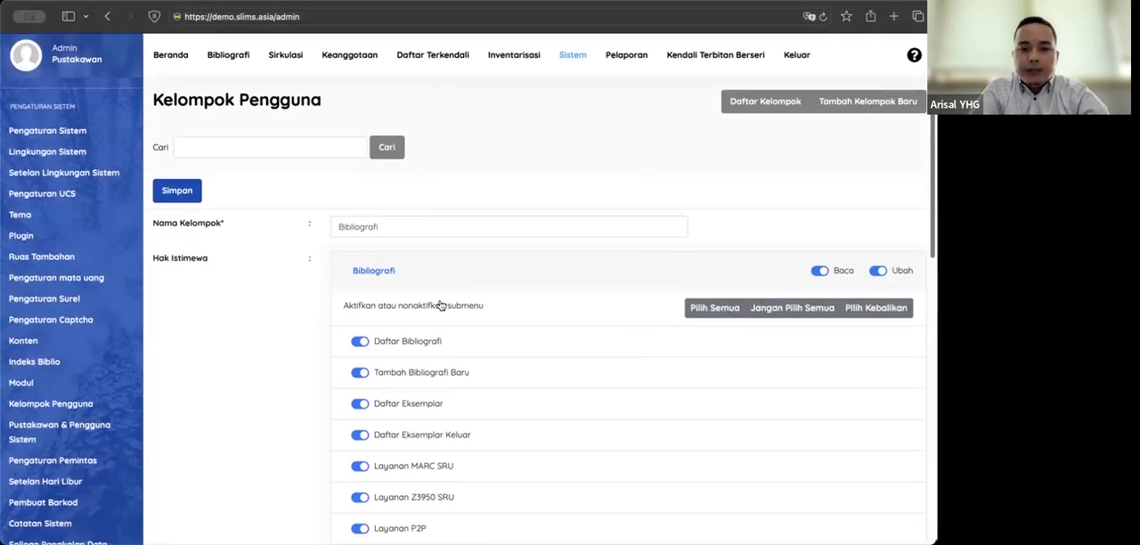
{"action": "scroll", "coordinate": [300, 350], "scroll_direction": "down", "scroll_amount": 5}
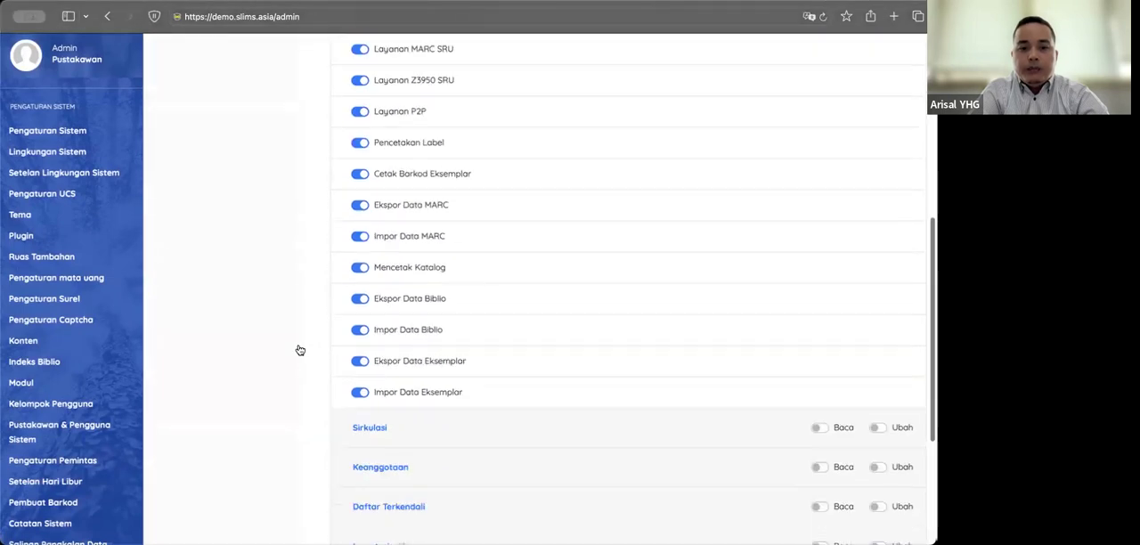
Step: Check the Bibliografi group's privileges across all modules and save the new group
{"action": "scroll", "coordinate": [297, 349], "scroll_direction": "down", "scroll_amount": 3}
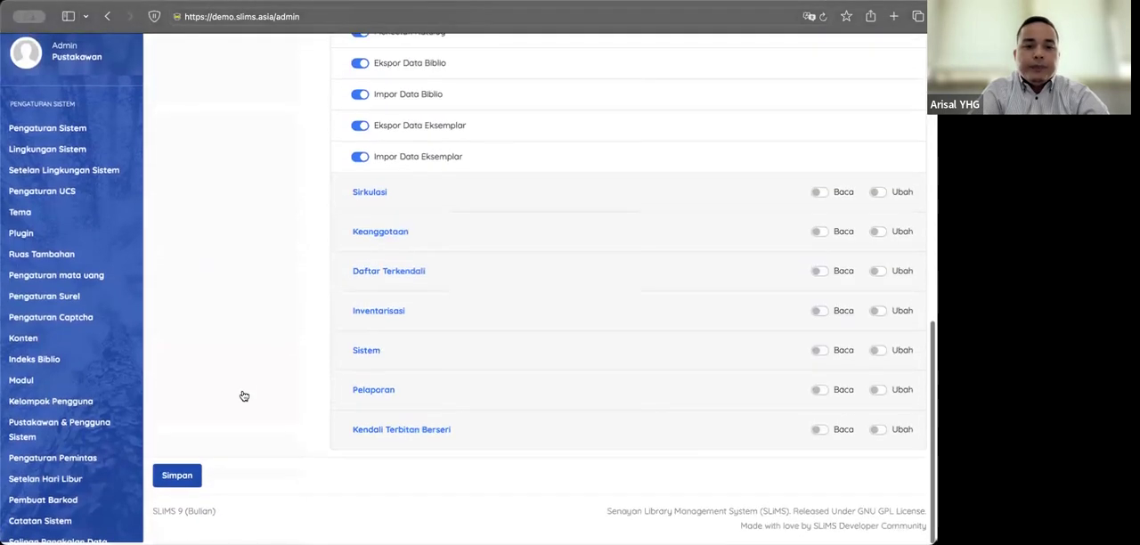
{"action": "scroll", "coordinate": [323, 276], "scroll_direction": "up", "scroll_amount": 10}
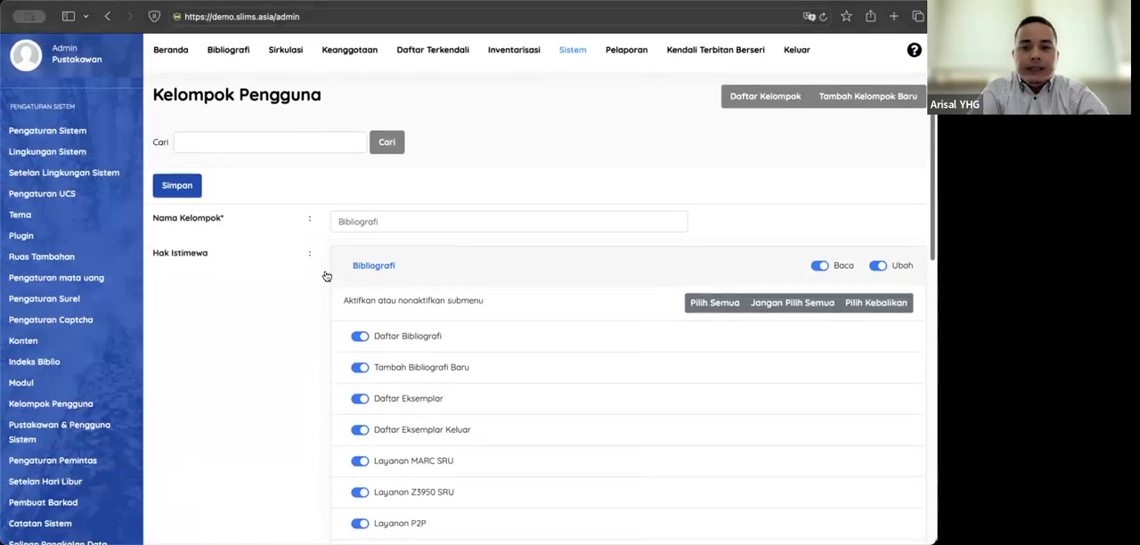
{"action": "scroll", "coordinate": [326, 276], "scroll_direction": "down", "scroll_amount": 10}
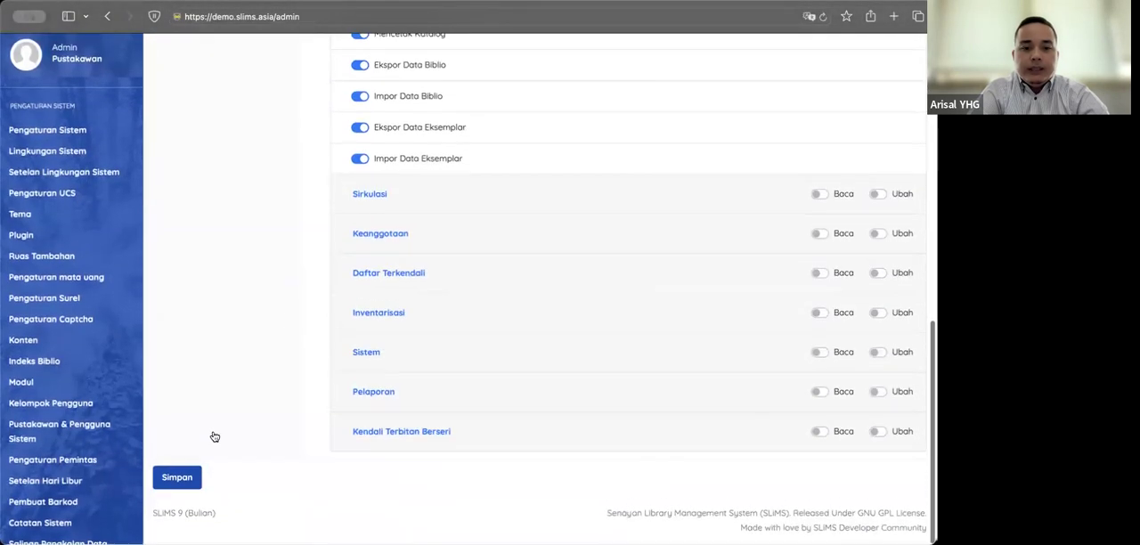
{"action": "left_click", "coordinate": [178, 479]}
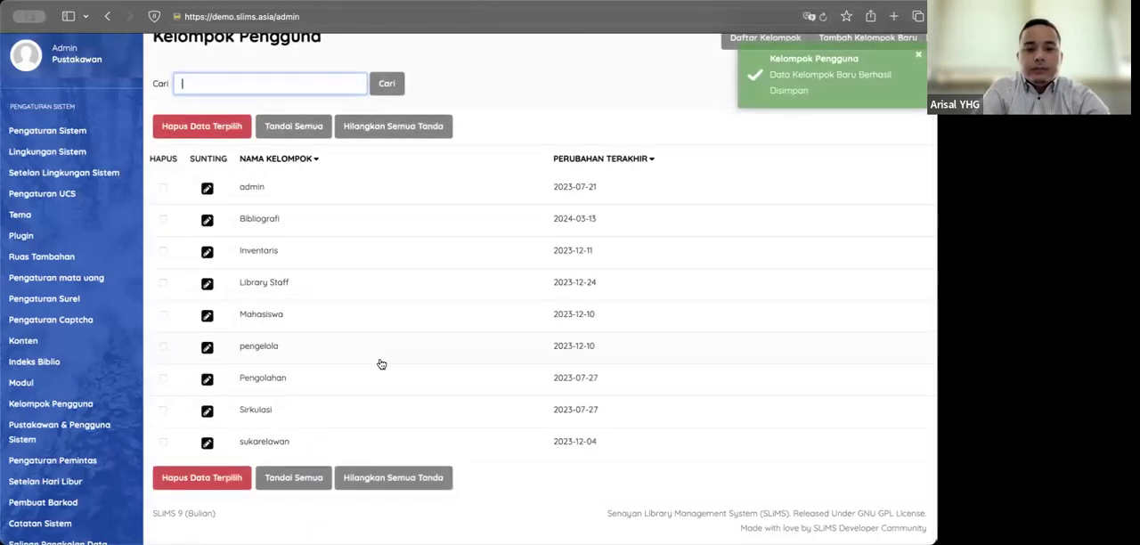
Step: Delete the existing Sirkulasi group from the user group list and confirm the deletion
{"action": "left_click", "coordinate": [163, 410]}
{"action": "left_click", "coordinate": [239, 481]}
{"action": "left_click", "coordinate": [584, 292]}
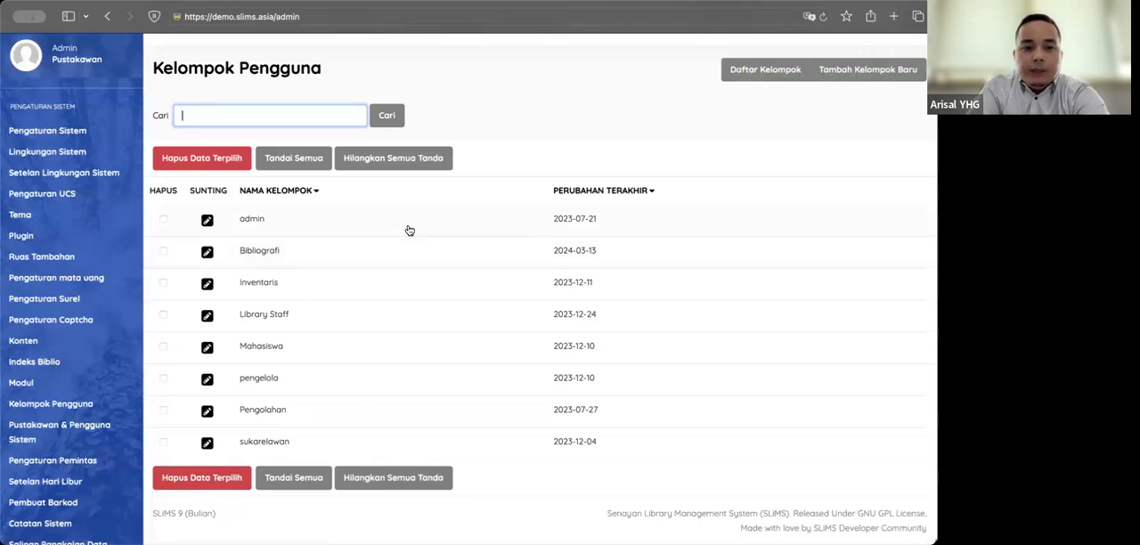
Step: Start a new user group (Kelompok Pengguna) and name it Sirkulasi
{"action": "left_click", "coordinate": [857, 70]}
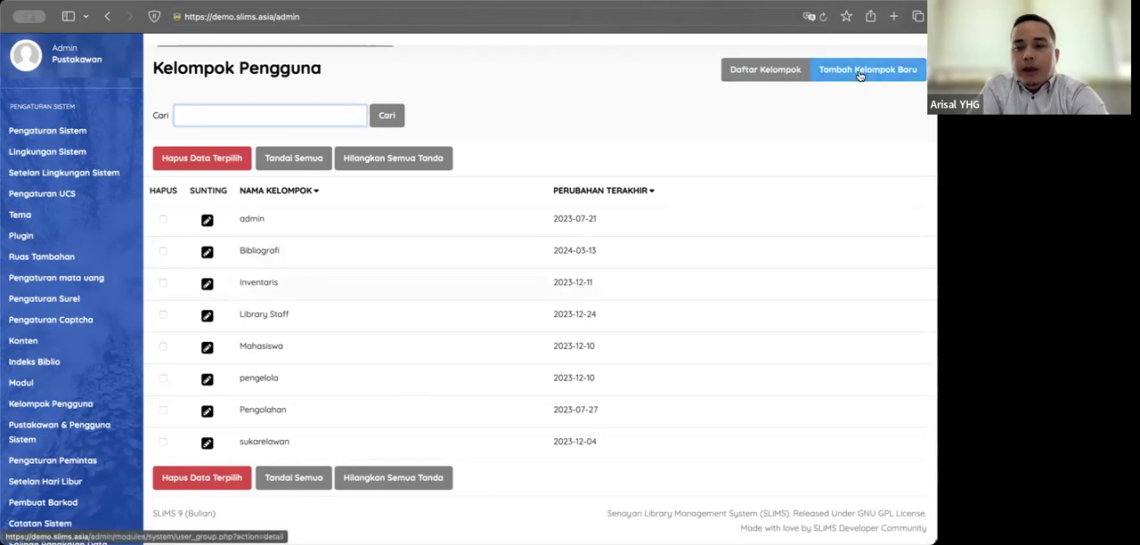
{"action": "left_click", "coordinate": [391, 192]}
{"action": "type", "text": "S"}
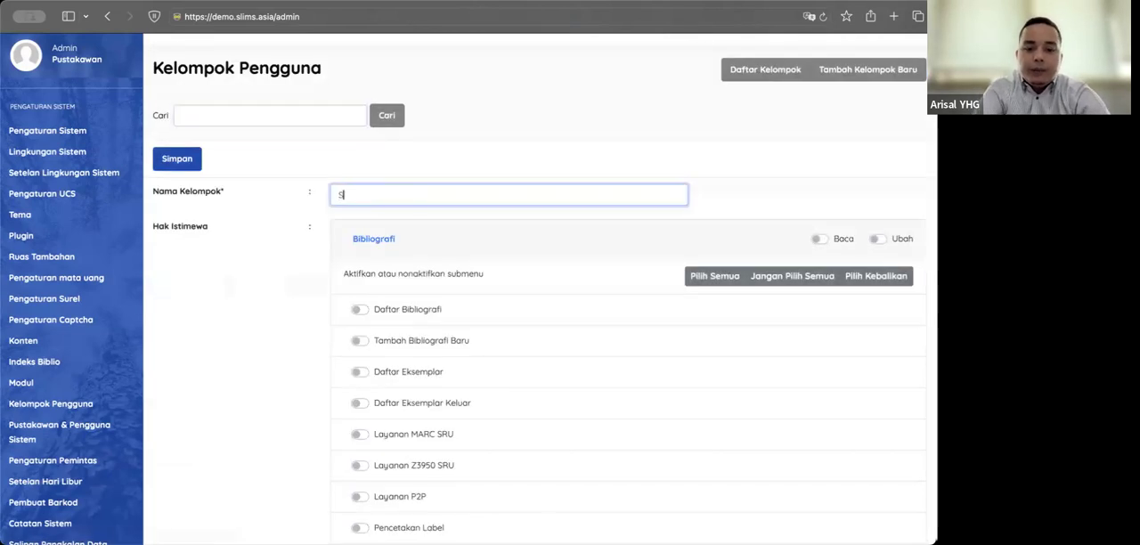
{"action": "type", "text": "irkulasi"}
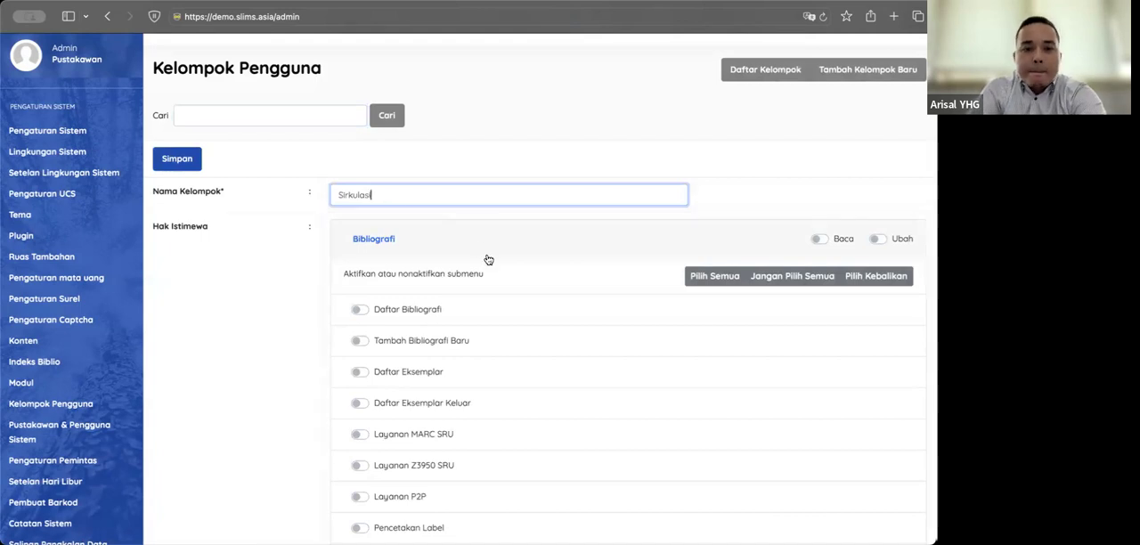
Step: Collapse the Bibliografi submenu list in the Sirkulasi group's privileges (Hak Istimewa)
{"action": "scroll", "coordinate": [285, 299], "scroll_direction": "down", "scroll_amount": 1}
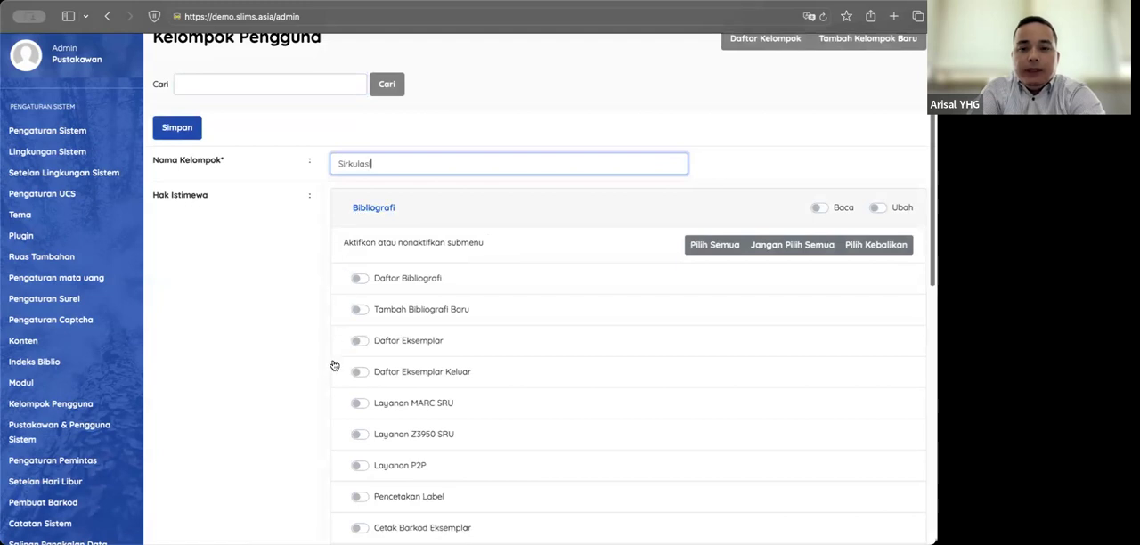
{"action": "scroll", "coordinate": [456, 226], "scroll_direction": "up", "scroll_amount": 1}
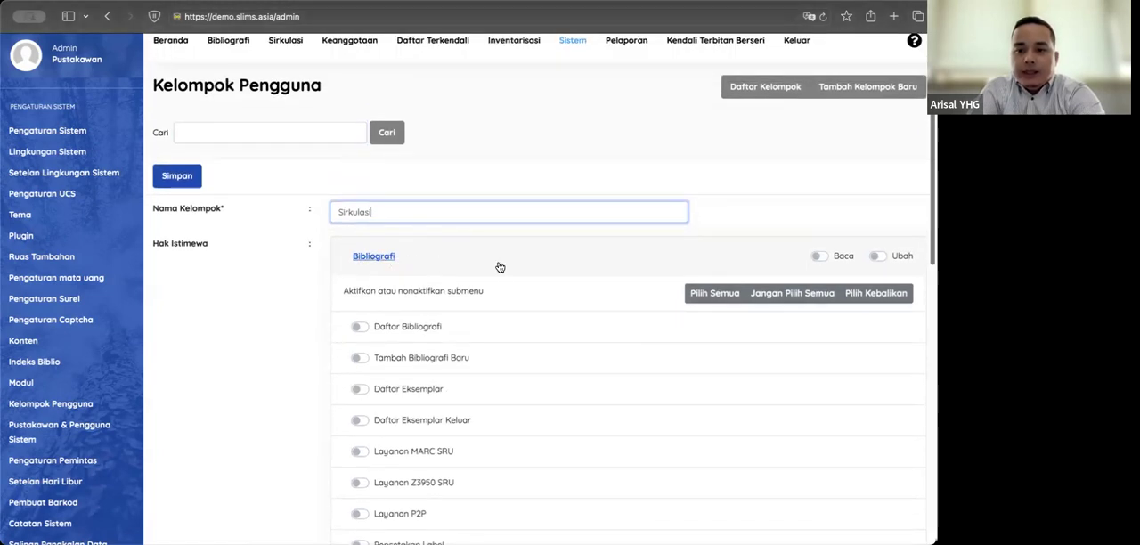
{"action": "left_click", "coordinate": [481, 257]}
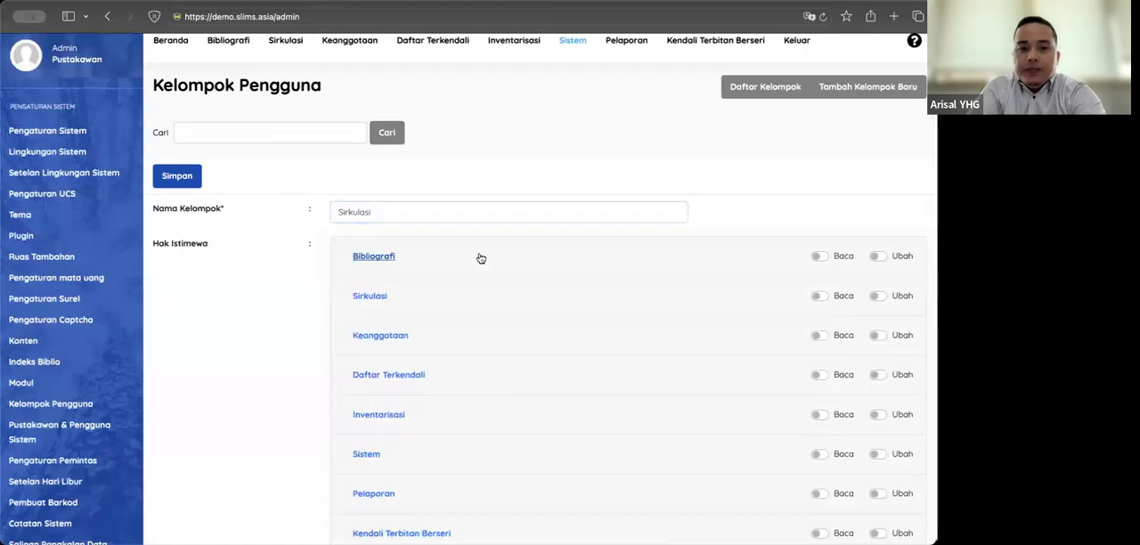
{"action": "left_click", "coordinate": [481, 258]}
{"action": "left_click", "coordinate": [481, 257]}
{"action": "left_click", "coordinate": [481, 258]}
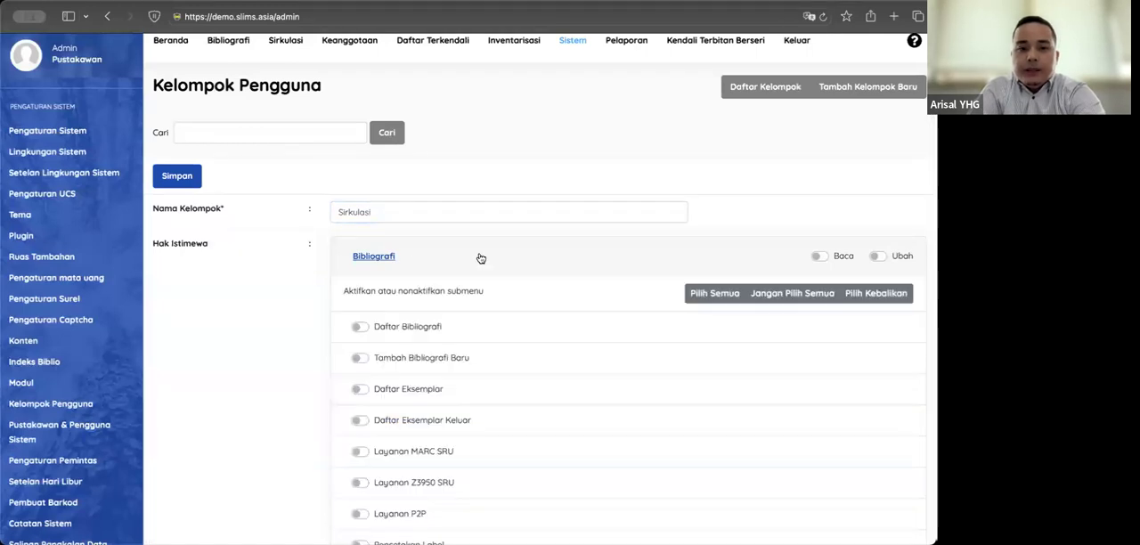
{"action": "left_click", "coordinate": [481, 258]}
{"action": "left_click", "coordinate": [481, 257]}
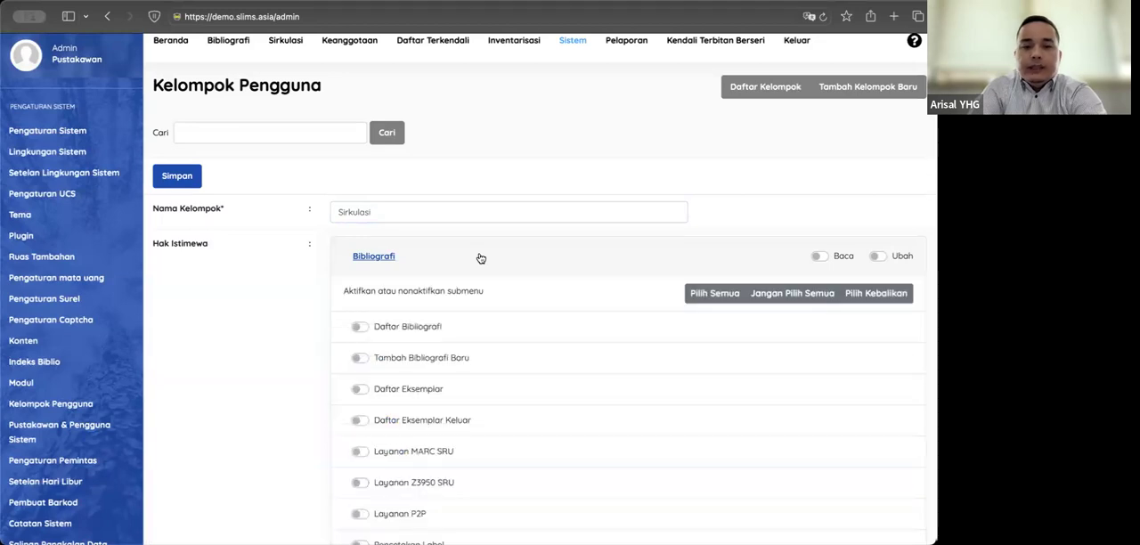
{"action": "left_click", "coordinate": [481, 258]}
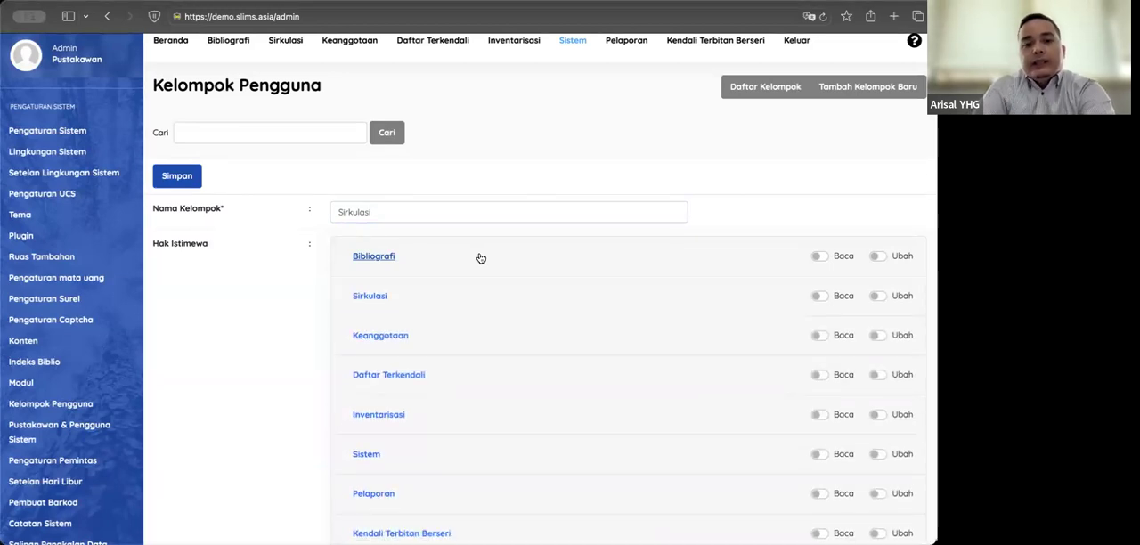
{"action": "left_click", "coordinate": [481, 258]}
{"action": "left_click", "coordinate": [482, 257]}
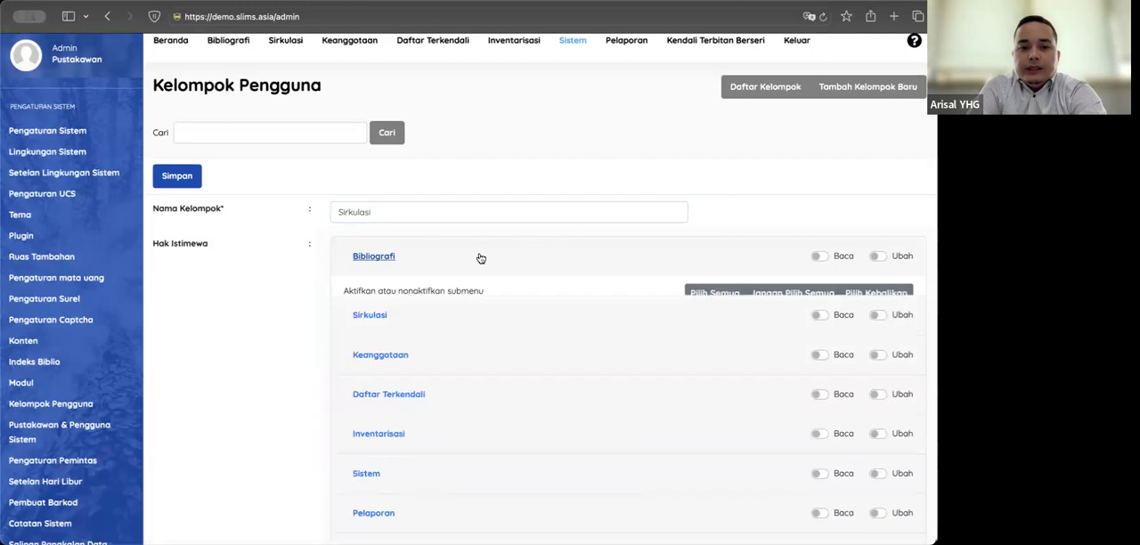
Step: Expand the Sirkulasi module, grant its Baca and Ubah rights, and enable all of its submenus
{"action": "left_click", "coordinate": [419, 303]}
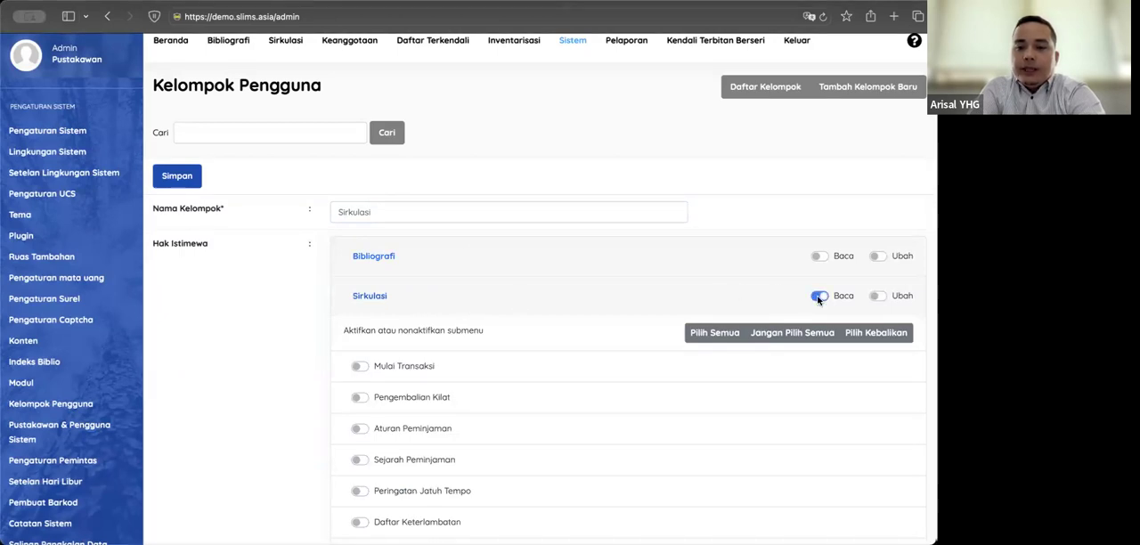
{"action": "left_click", "coordinate": [873, 297]}
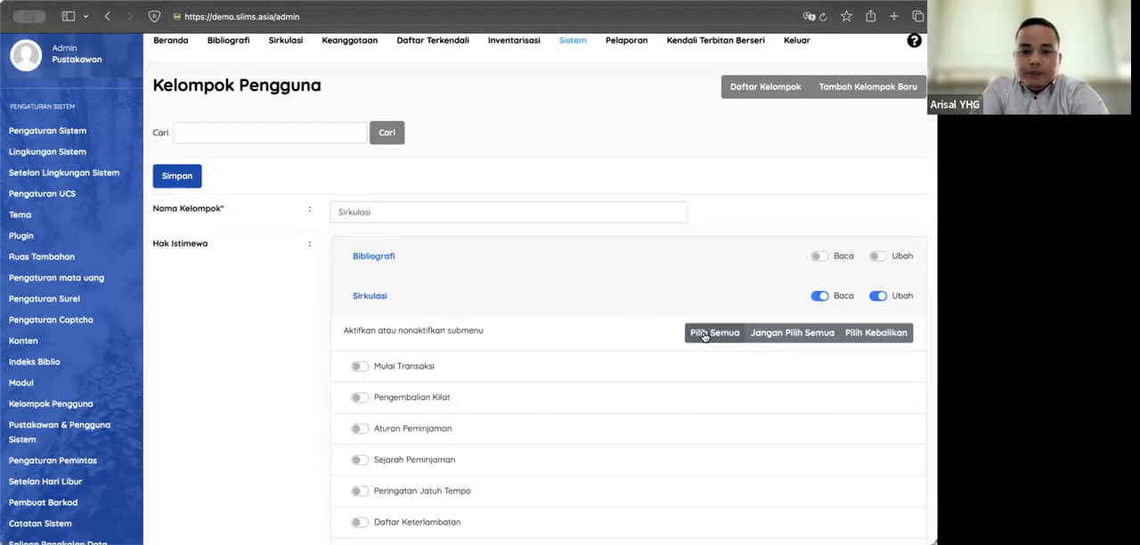
{"action": "scroll", "coordinate": [527, 348], "scroll_direction": "down", "scroll_amount": 1}
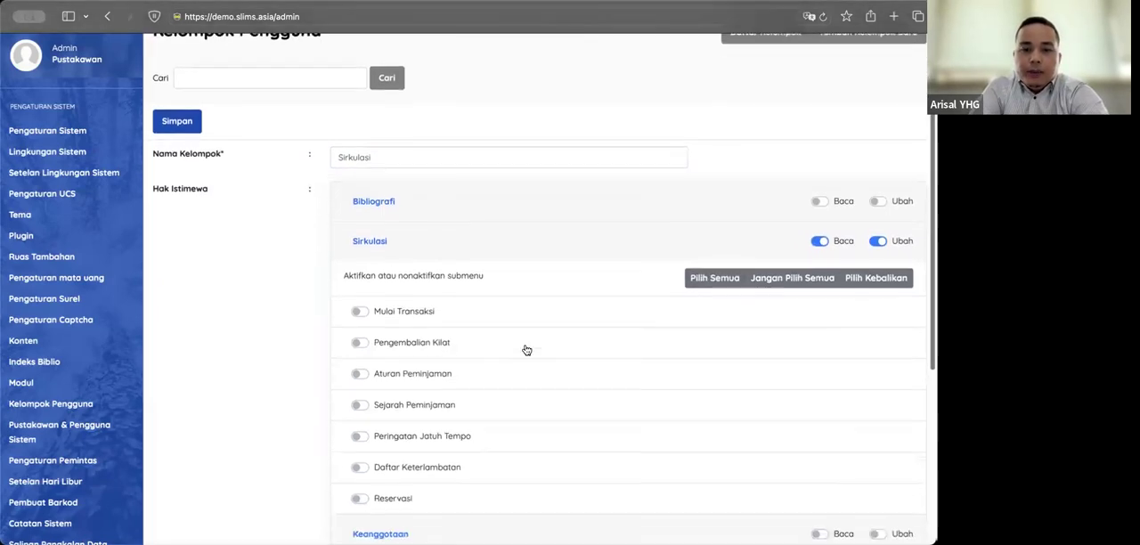
{"action": "left_click", "coordinate": [694, 279]}
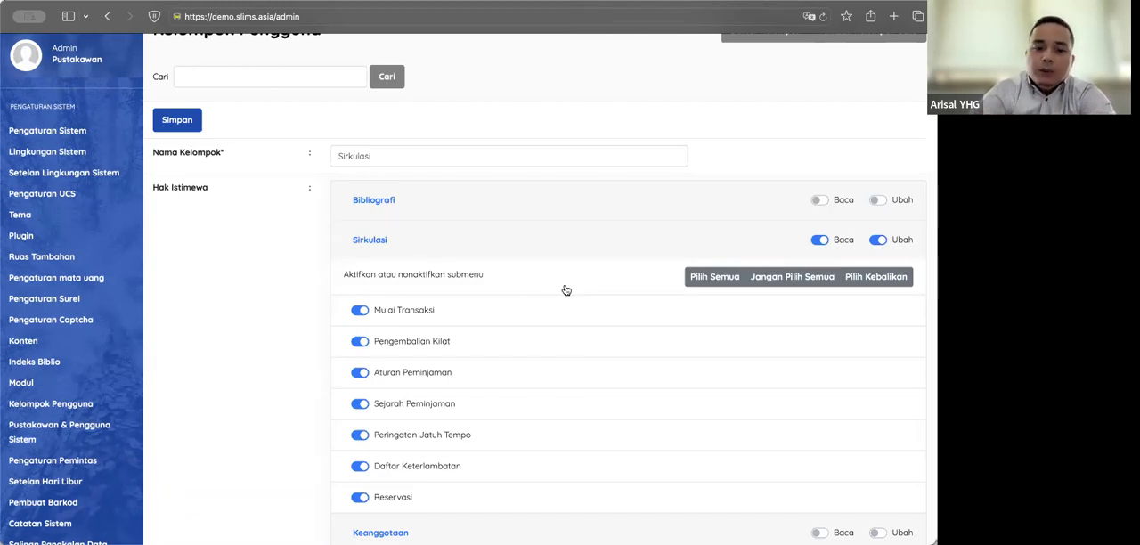
Step: Check the Sirkulasi group's privileges across all modules and save the new group
{"action": "scroll", "coordinate": [566, 290], "scroll_direction": "down", "scroll_amount": 5}
{"action": "scroll", "coordinate": [246, 368], "scroll_direction": "up", "scroll_amount": 2}
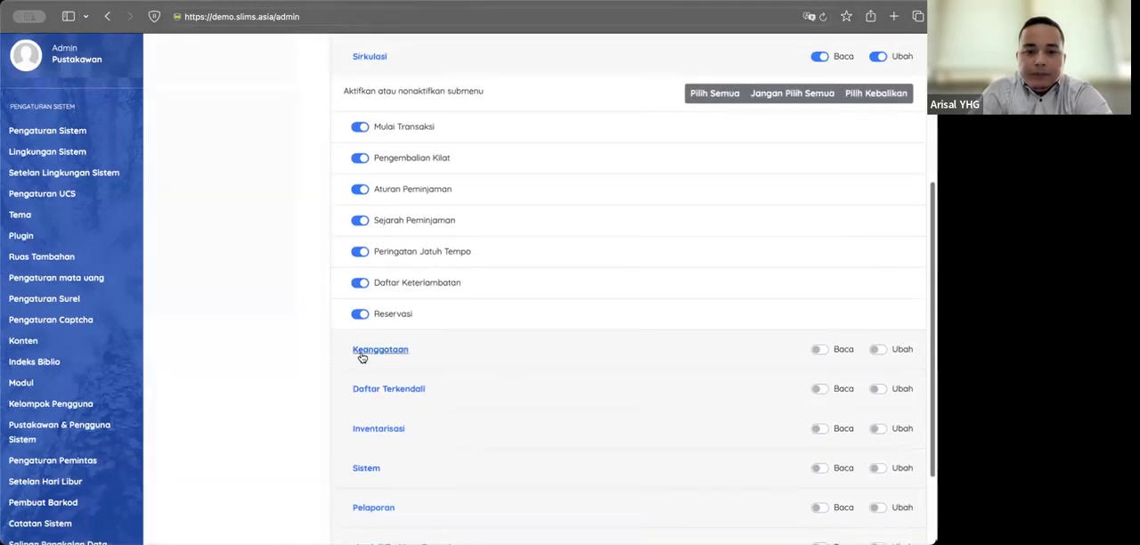
{"action": "scroll", "coordinate": [321, 309], "scroll_direction": "up", "scroll_amount": 3}
{"action": "scroll", "coordinate": [321, 308], "scroll_direction": "up", "scroll_amount": 2}
{"action": "scroll", "coordinate": [323, 308], "scroll_direction": "down", "scroll_amount": 5}
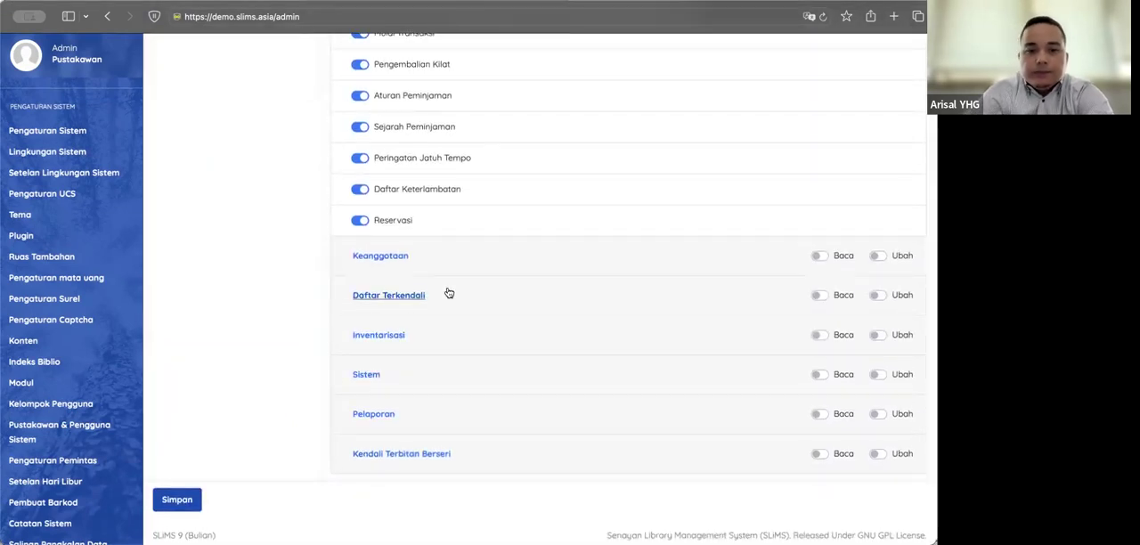
{"action": "scroll", "coordinate": [449, 293], "scroll_direction": "up", "scroll_amount": 4}
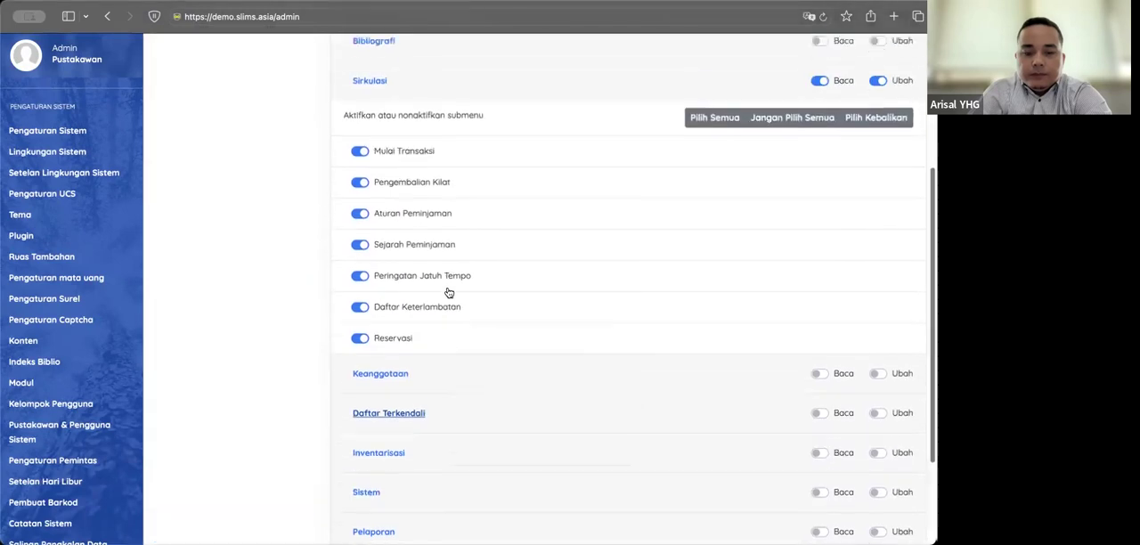
{"action": "scroll", "coordinate": [449, 293], "scroll_direction": "up", "scroll_amount": 2}
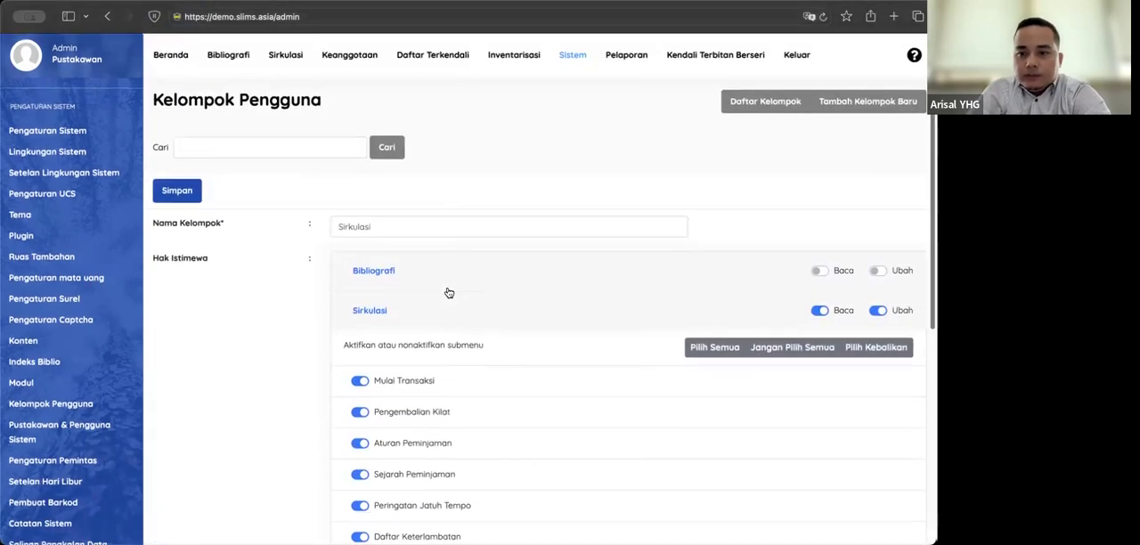
{"action": "scroll", "coordinate": [448, 293], "scroll_direction": "down", "scroll_amount": 6}
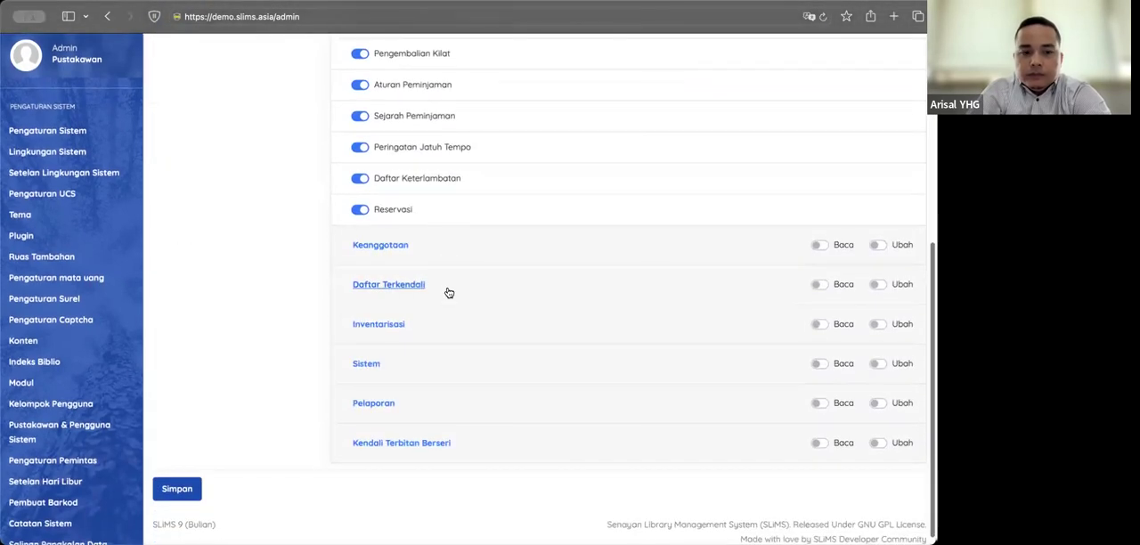
{"action": "left_click", "coordinate": [188, 491]}
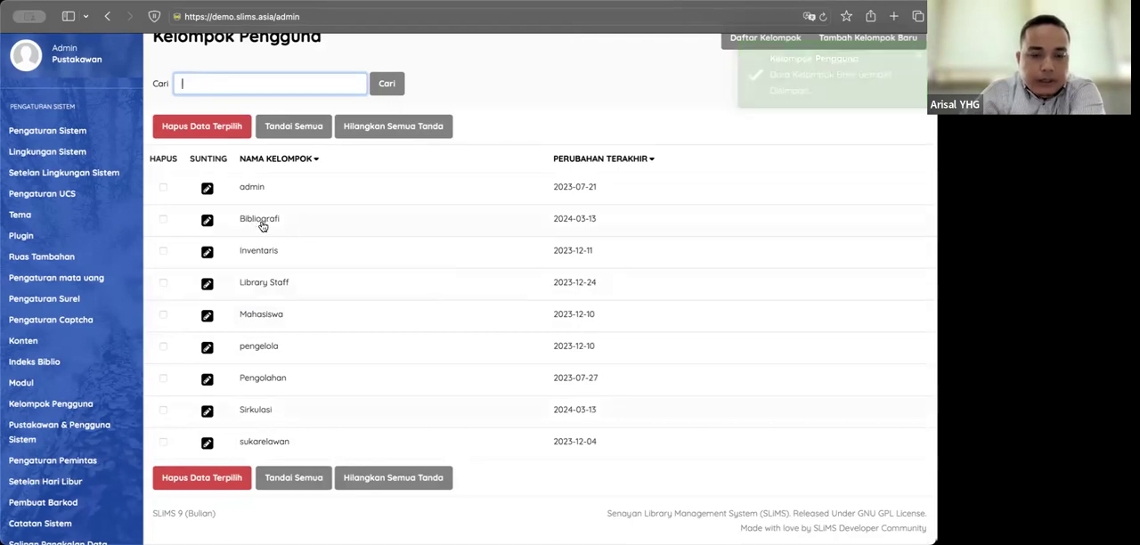
Step: Mark the Bibliografi and Sirkulasi groups in the user group list
{"action": "left_click", "coordinate": [164, 219]}
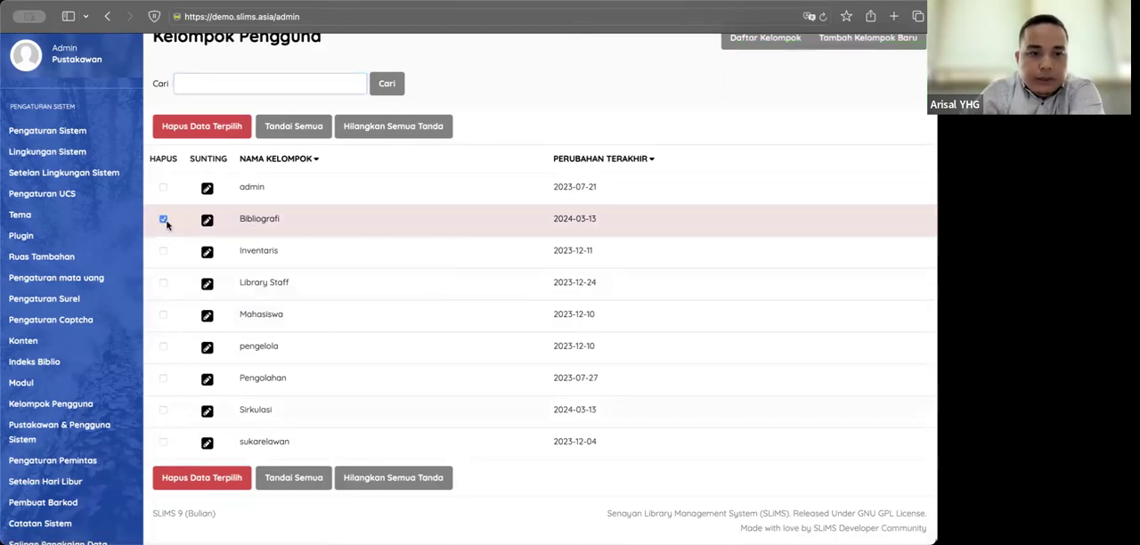
{"action": "left_click", "coordinate": [164, 410]}
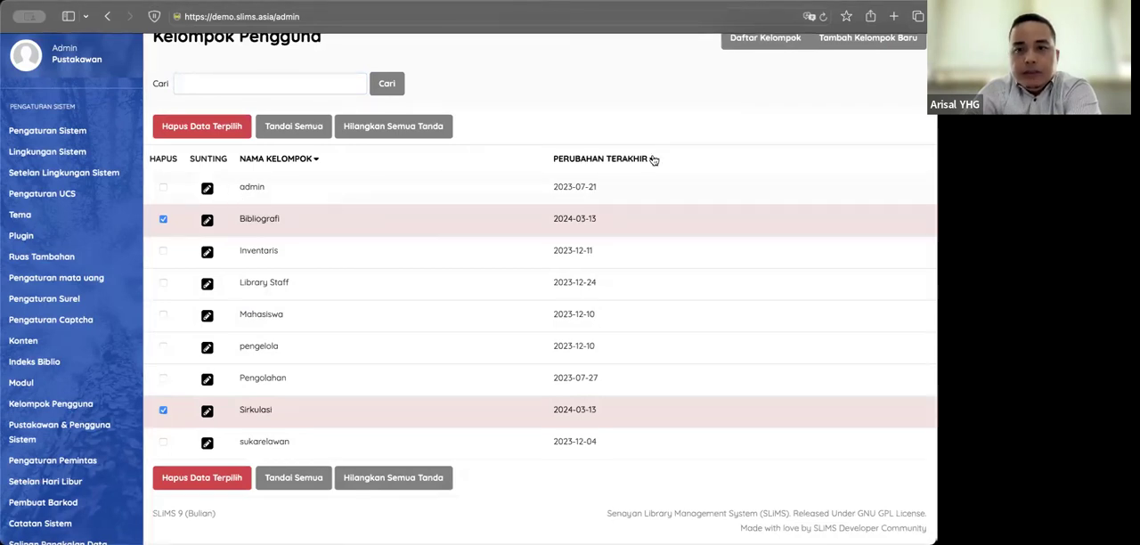
Step: Start another new user group and name it Admin
{"action": "left_click", "coordinate": [868, 39]}
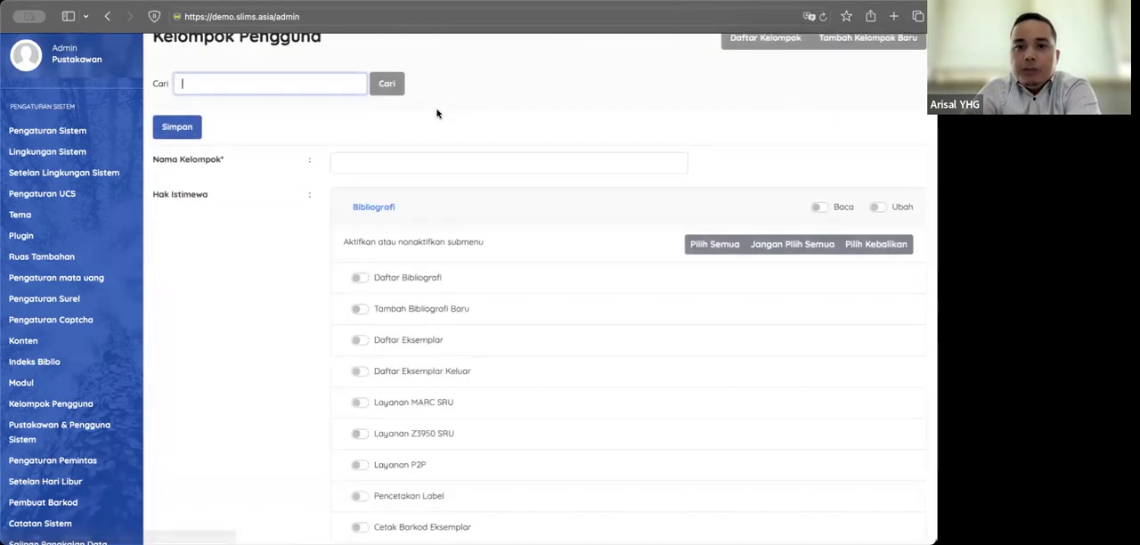
{"action": "left_click", "coordinate": [369, 159]}
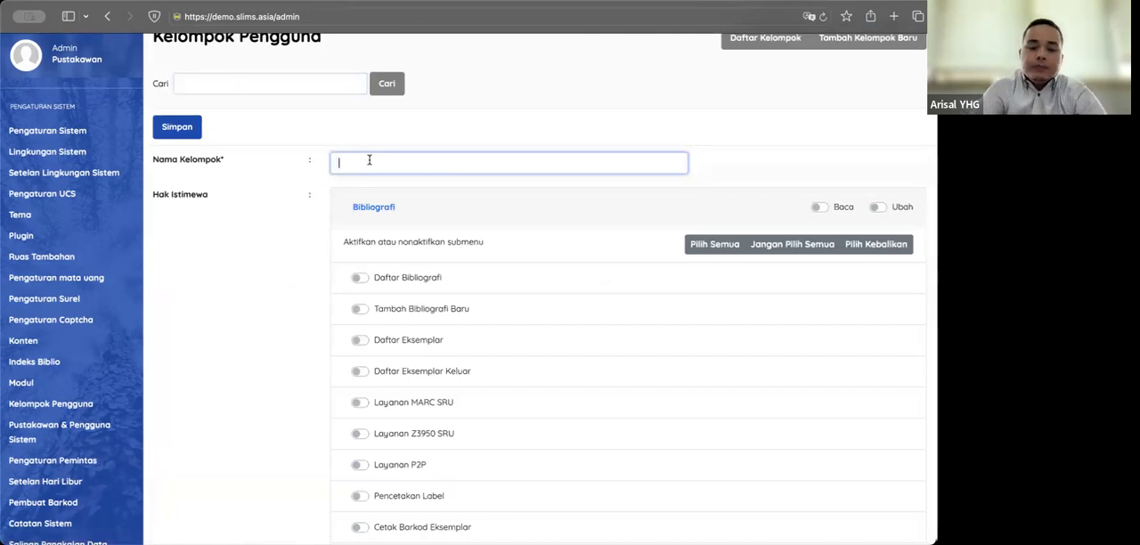
{"action": "type", "text": "A"}
{"action": "key", "text": "BackSpace"}
{"action": "type", "text": "A"}
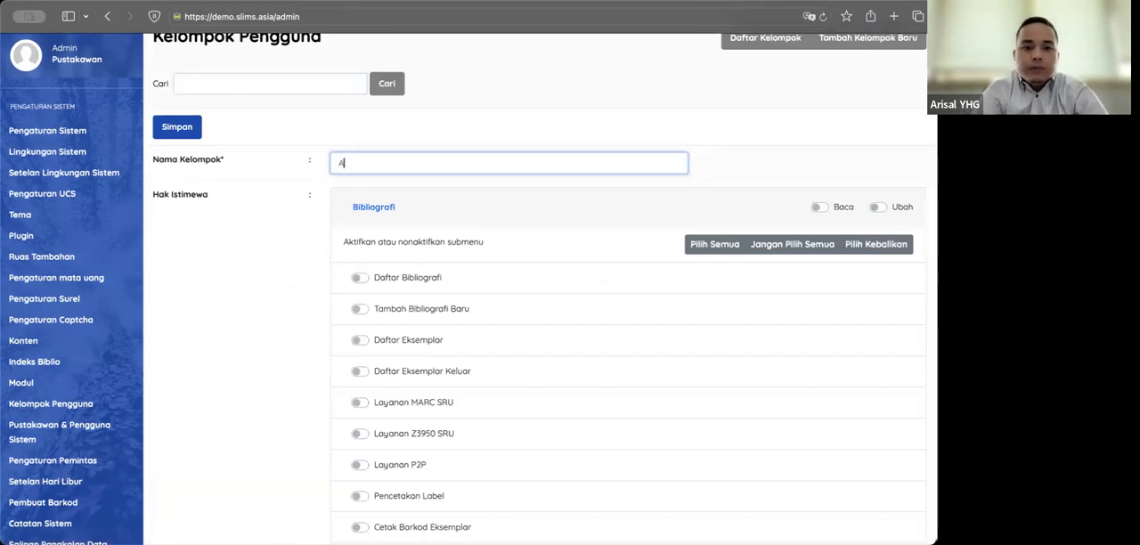
{"action": "type", "text": "dmin"}
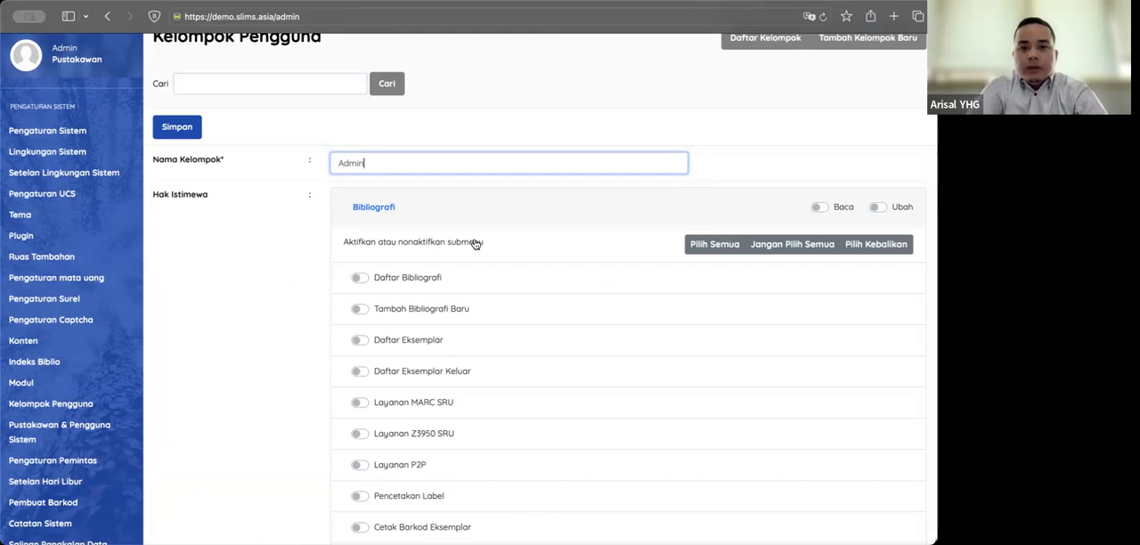
Step: Grant the Admin group read-only (Baca) rights on the Bibliografi and Sirkulasi modules
{"action": "scroll", "coordinate": [475, 243], "scroll_direction": "down", "scroll_amount": 10}
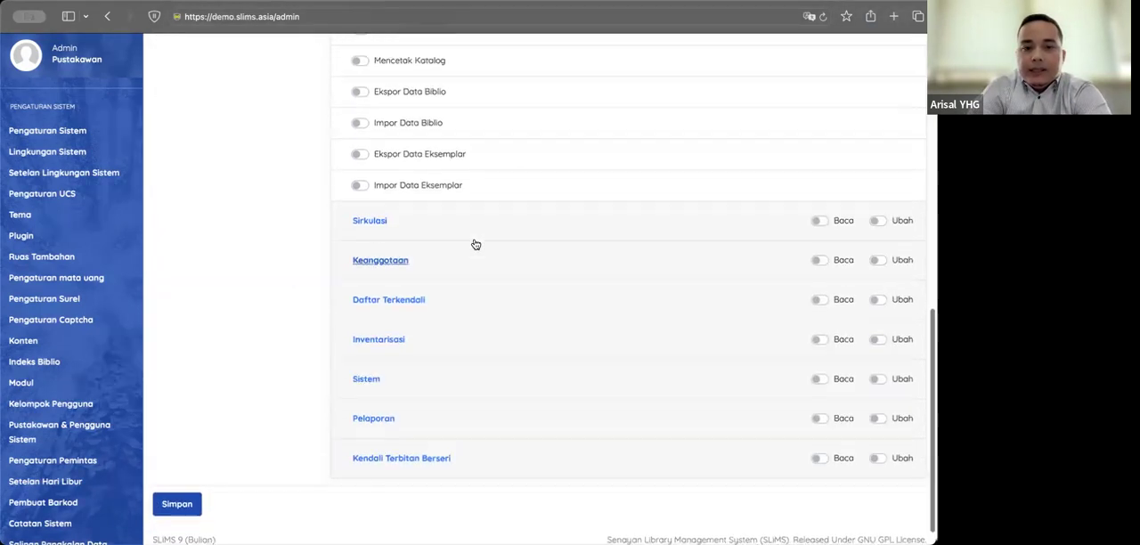
{"action": "scroll", "coordinate": [475, 243], "scroll_direction": "up", "scroll_amount": 10}
{"action": "scroll", "coordinate": [475, 243], "scroll_direction": "down", "scroll_amount": 1}
{"action": "scroll", "coordinate": [475, 243], "scroll_direction": "down", "scroll_amount": 8}
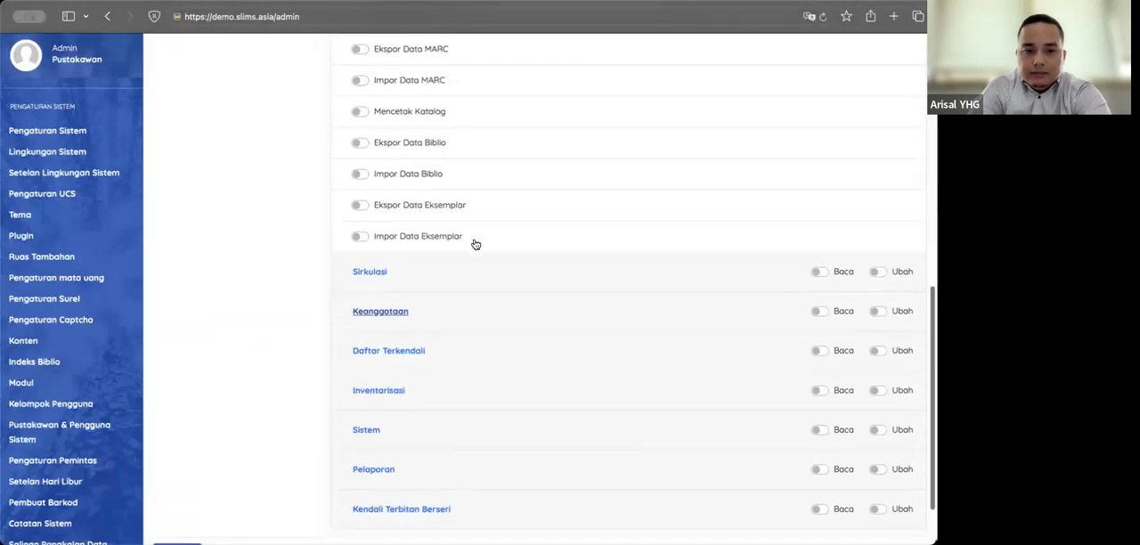
{"action": "scroll", "coordinate": [415, 270], "scroll_direction": "up", "scroll_amount": 3}
{"action": "scroll", "coordinate": [418, 272], "scroll_direction": "up", "scroll_amount": 4}
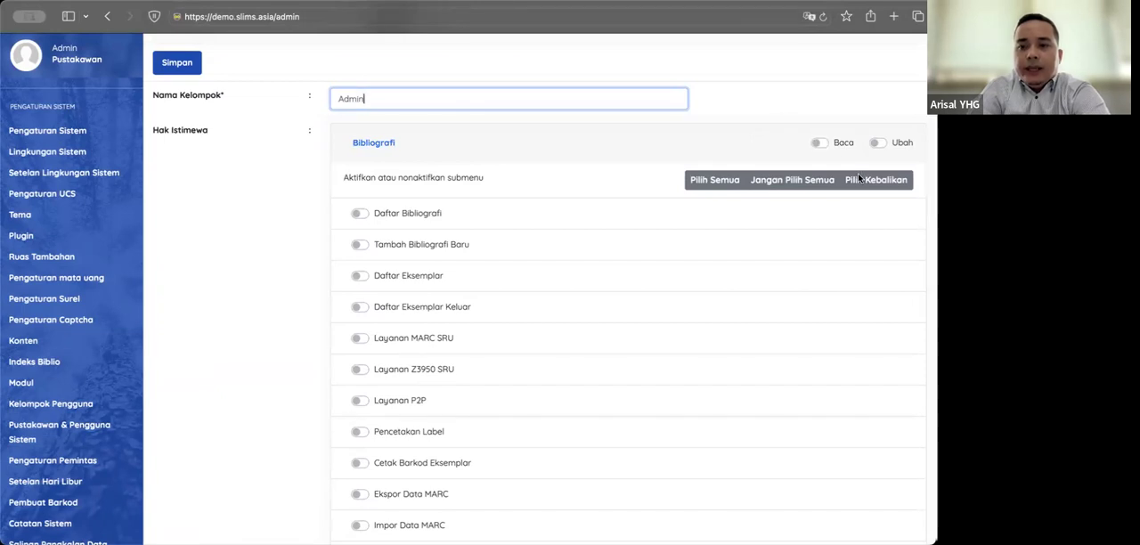
{"action": "left_click", "coordinate": [818, 145]}
{"action": "scroll", "coordinate": [638, 218], "scroll_direction": "down", "scroll_amount": 8}
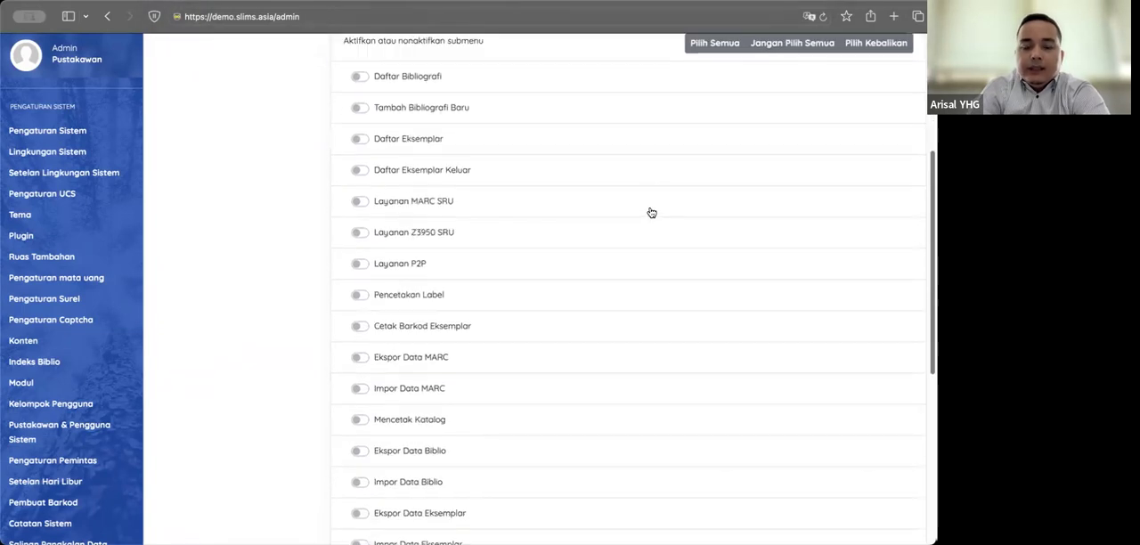
{"action": "scroll", "coordinate": [593, 252], "scroll_direction": "up", "scroll_amount": 1}
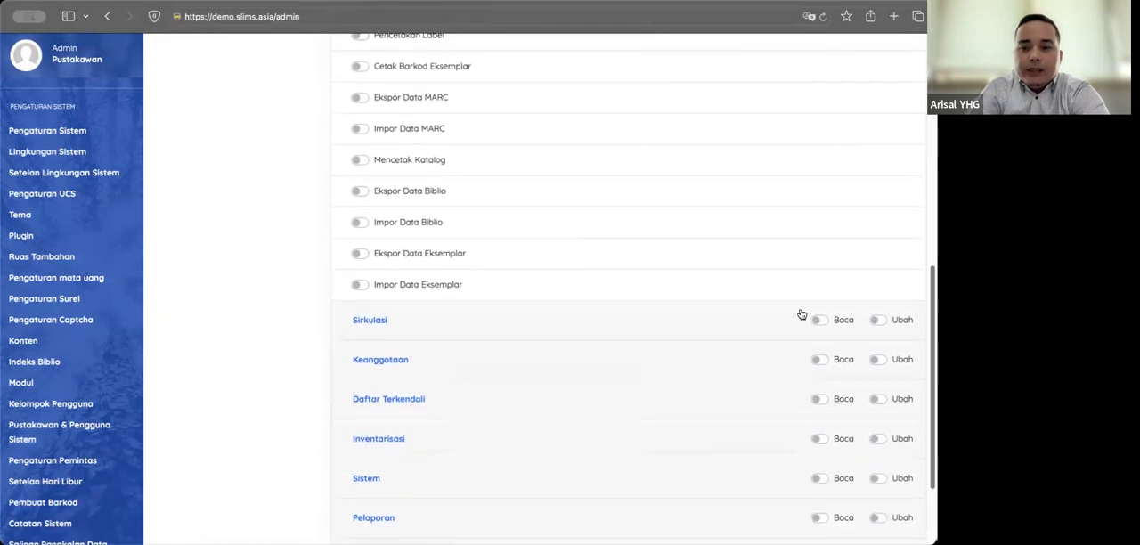
{"action": "left_click", "coordinate": [818, 321]}
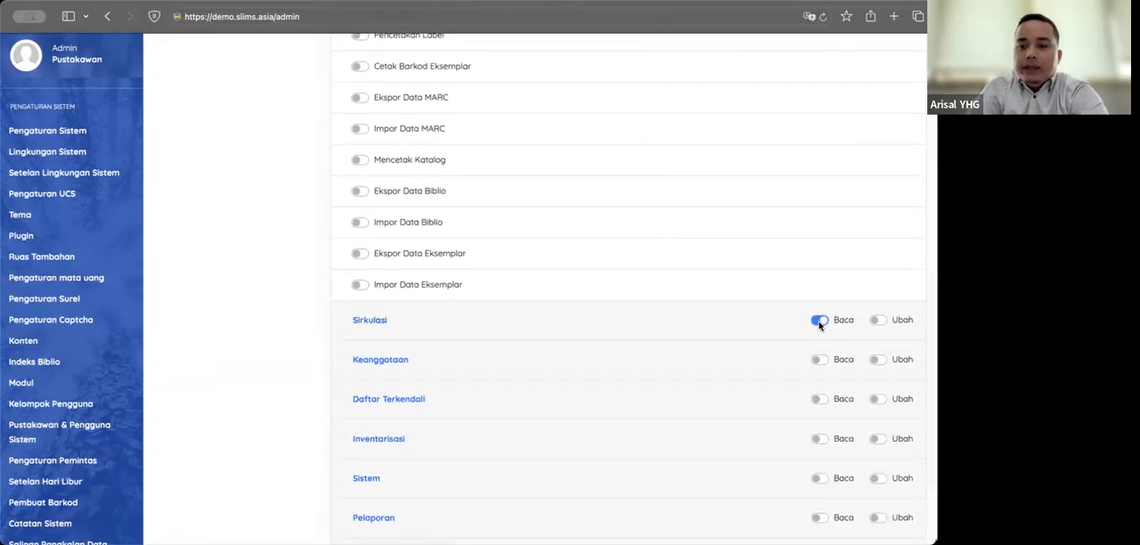
Step: Expand the Keanggotaan module, grant its Baca and Ubah rights, and enable all of its submenus
{"action": "left_click", "coordinate": [567, 370]}
{"action": "scroll", "coordinate": [628, 291], "scroll_direction": "up", "scroll_amount": 1}
{"action": "scroll", "coordinate": [628, 292], "scroll_direction": "up", "scroll_amount": 2}
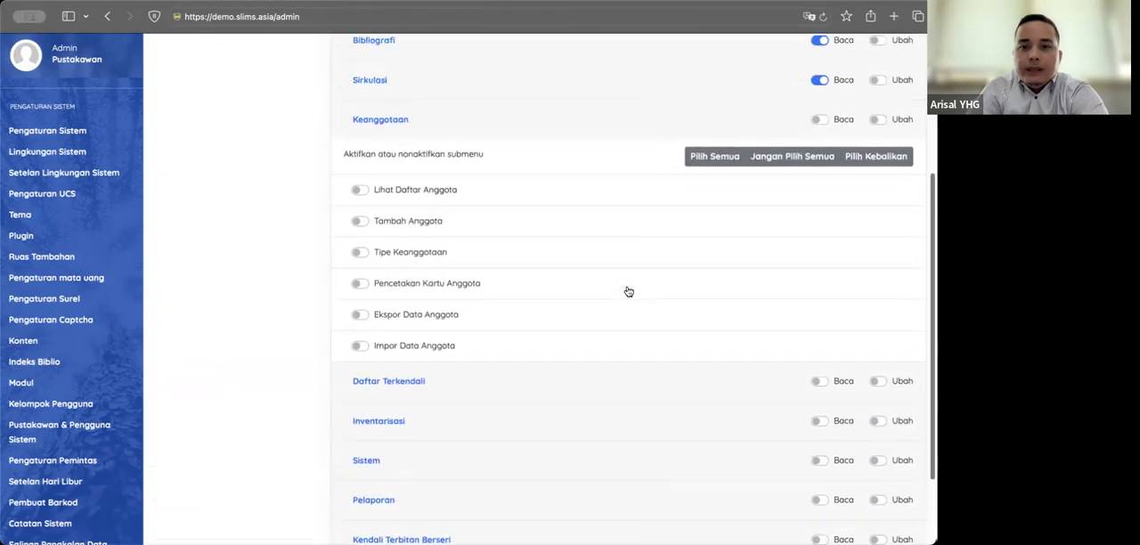
{"action": "left_click", "coordinate": [820, 134]}
{"action": "left_click", "coordinate": [877, 133]}
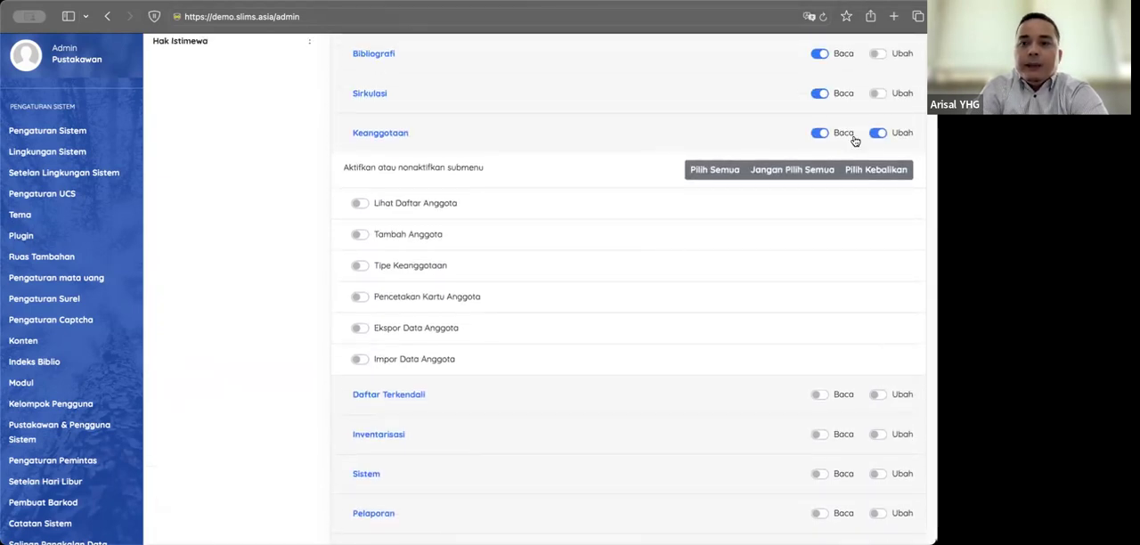
{"action": "left_click", "coordinate": [698, 171]}
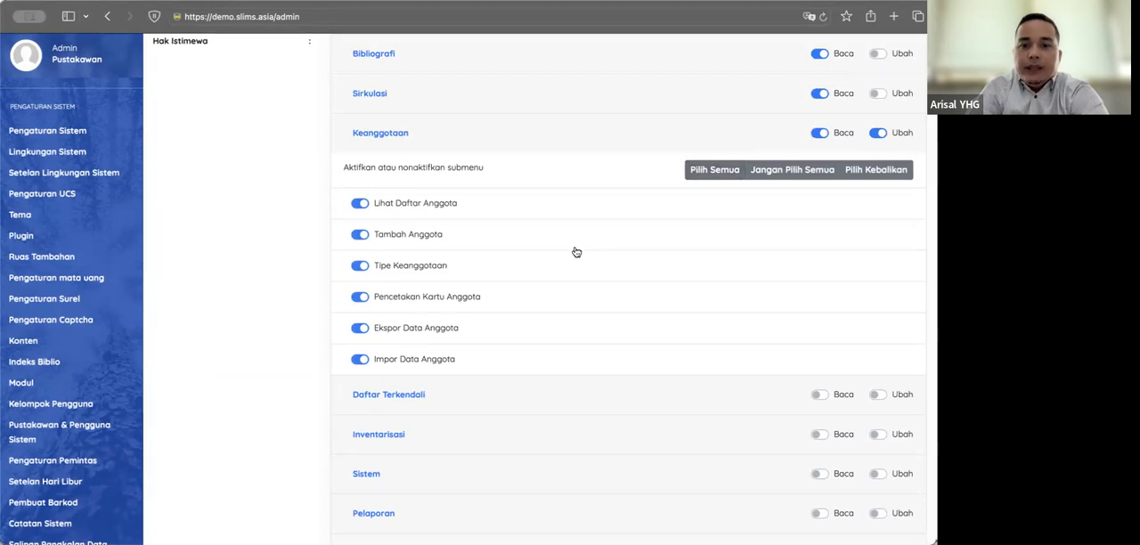
Step: Grant Baca and Ubah rights on the Daftar Terkendali module and enable all of its submenus
{"action": "scroll", "coordinate": [535, 247], "scroll_direction": "down", "scroll_amount": 3}
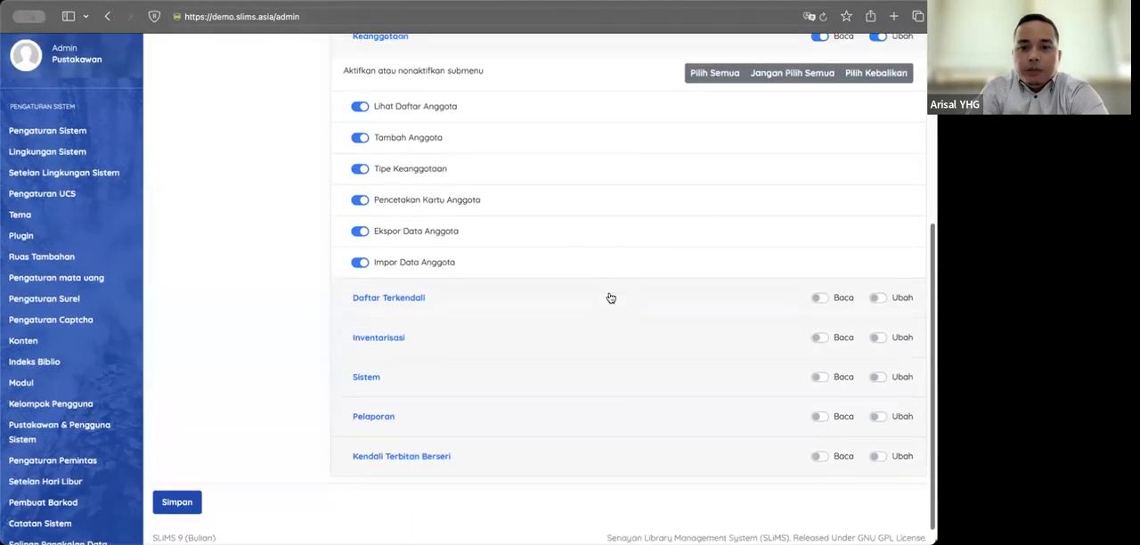
{"action": "scroll", "coordinate": [742, 331], "scroll_direction": "up", "scroll_amount": 1}
{"action": "left_click", "coordinate": [822, 329]}
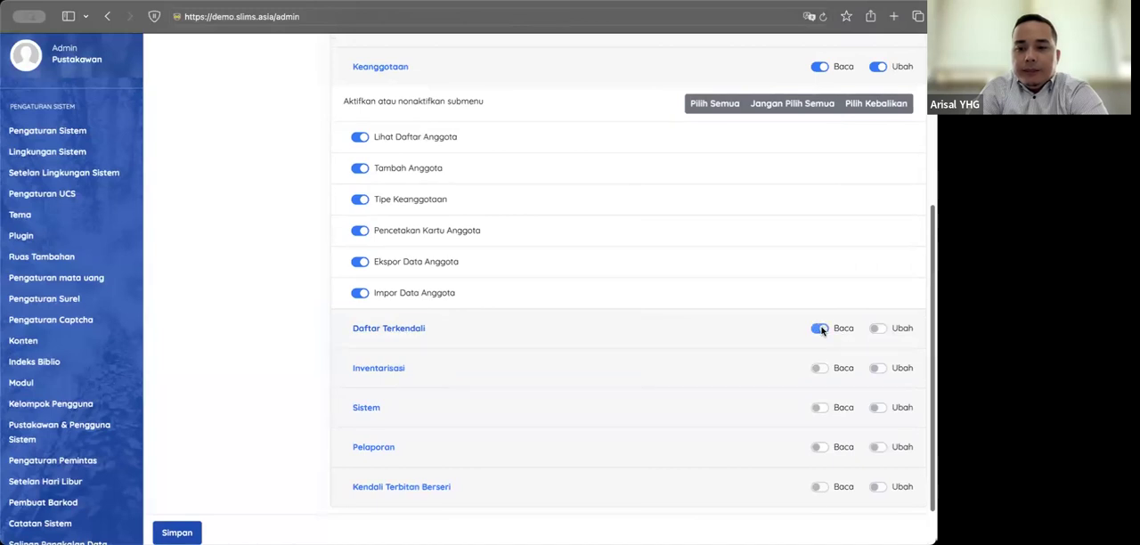
{"action": "left_click", "coordinate": [875, 328]}
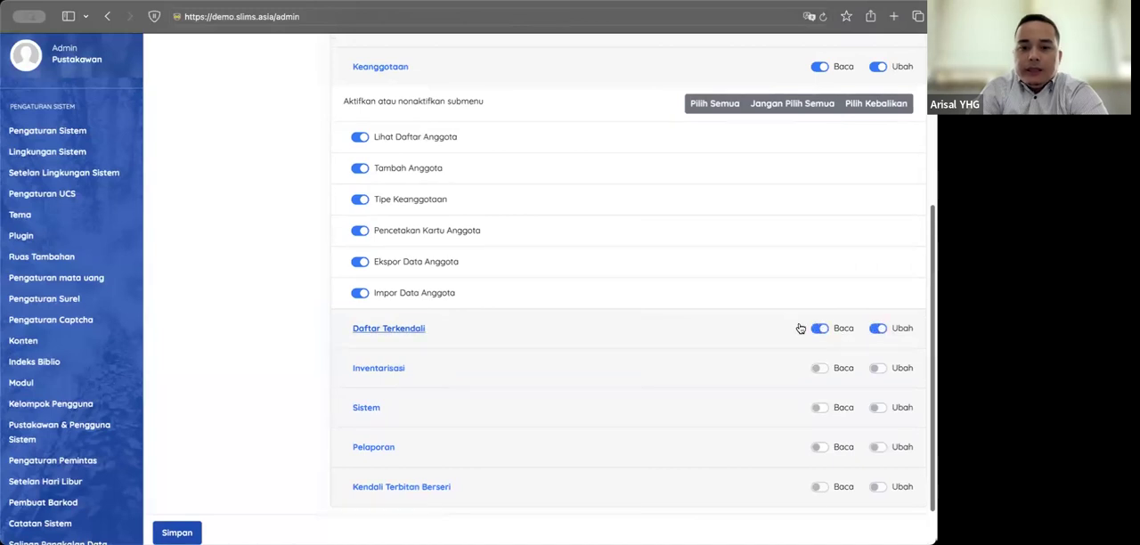
{"action": "left_click", "coordinate": [491, 344]}
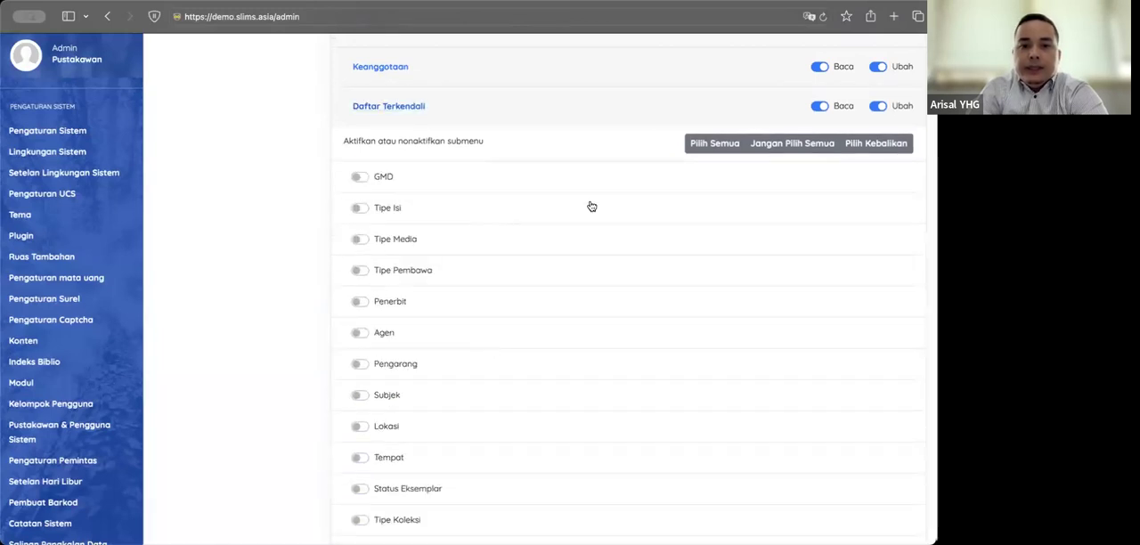
{"action": "left_click", "coordinate": [704, 145]}
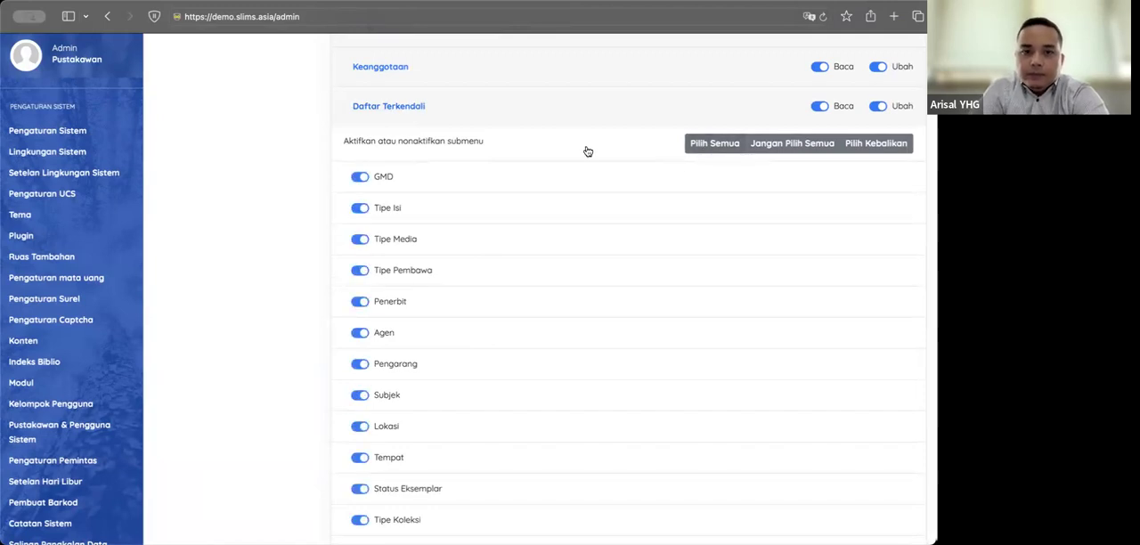
Step: Expand the Inventarisasi module, grant its Baca and Ubah rights, and enable all of its submenus
{"action": "scroll", "coordinate": [588, 151], "scroll_direction": "down", "scroll_amount": 5}
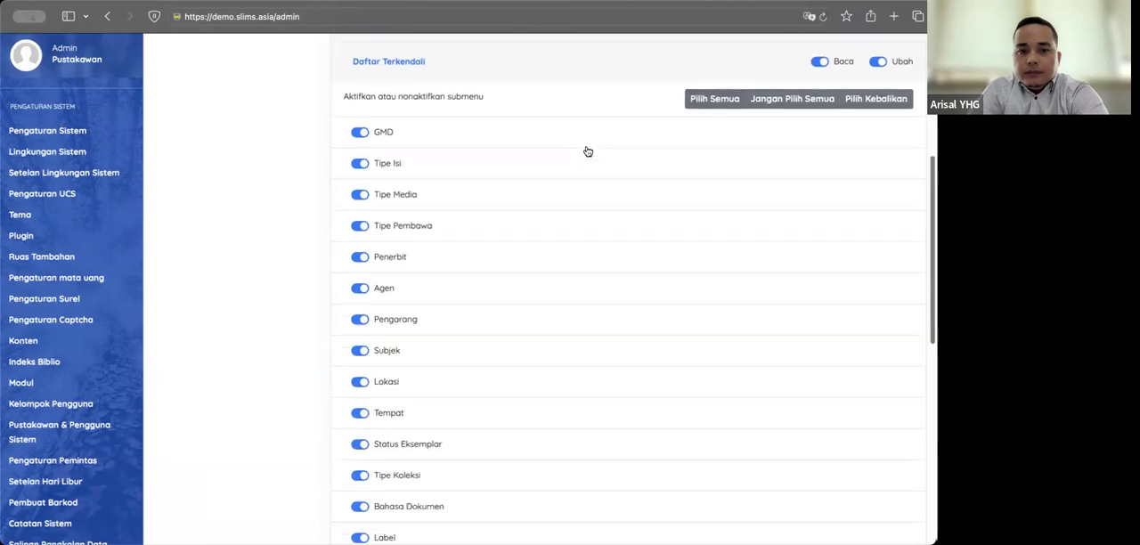
{"action": "scroll", "coordinate": [583, 156], "scroll_direction": "down", "scroll_amount": 3}
{"action": "left_click", "coordinate": [478, 344]}
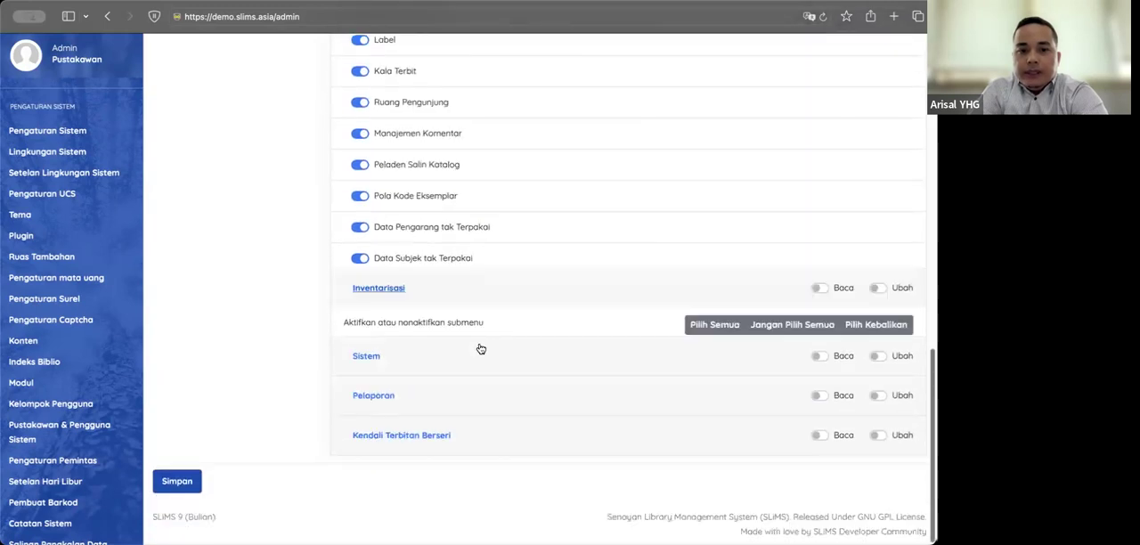
{"action": "scroll", "coordinate": [595, 267], "scroll_direction": "down", "scroll_amount": 5}
{"action": "scroll", "coordinate": [595, 267], "scroll_direction": "up", "scroll_amount": 2}
{"action": "left_click", "coordinate": [819, 112]}
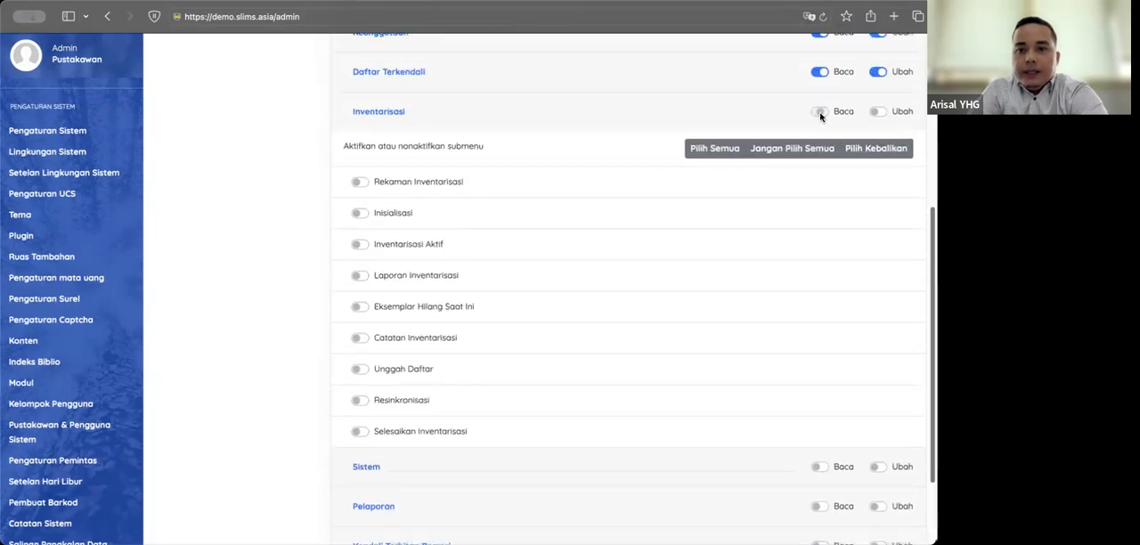
{"action": "left_click", "coordinate": [879, 111]}
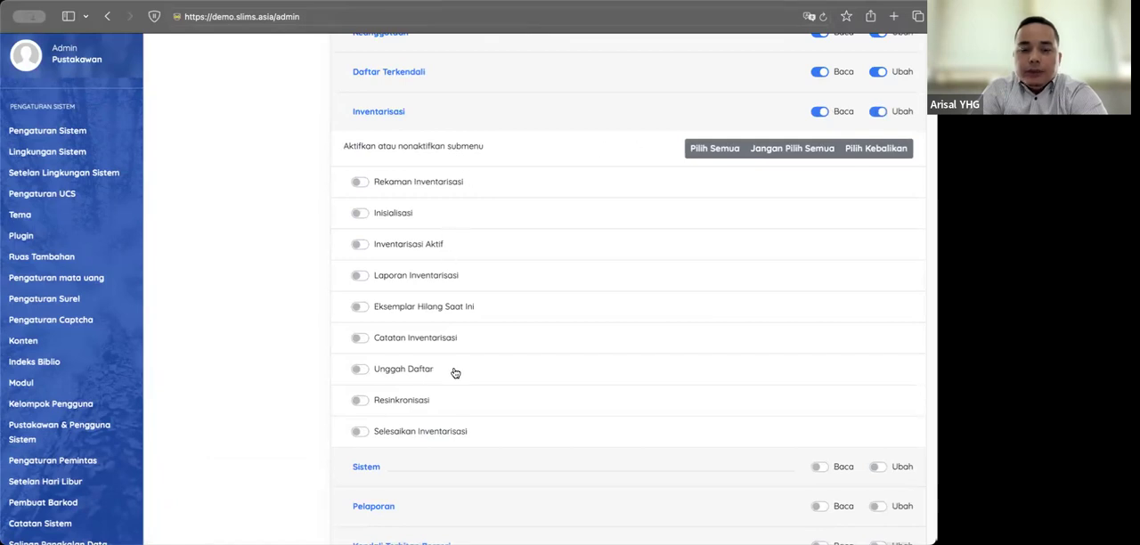
{"action": "left_click", "coordinate": [710, 151]}
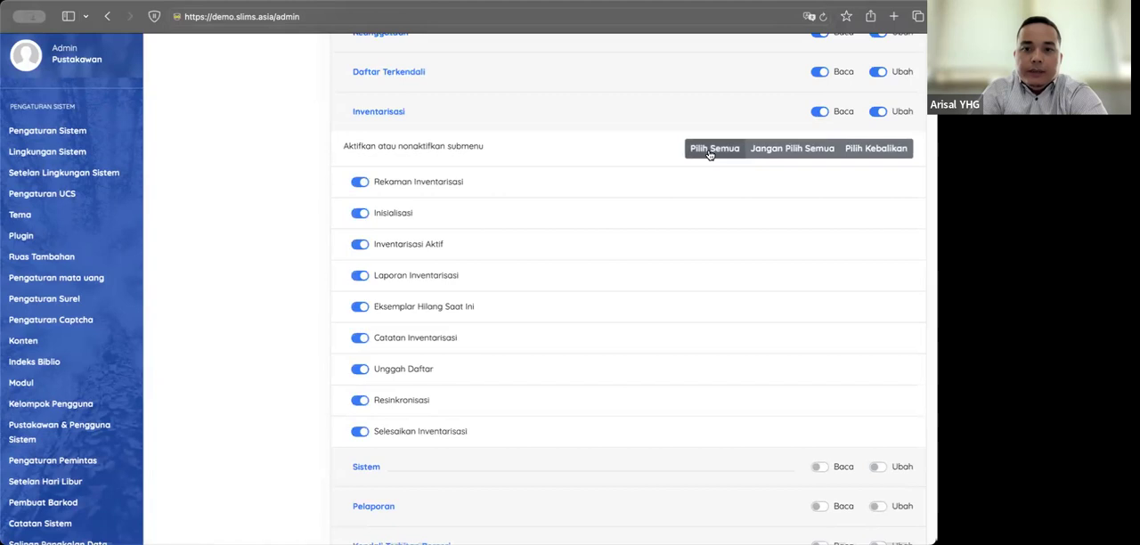
Step: Expand the Sistem module, grant its Baca and Ubah rights, and enable all of its submenus
{"action": "scroll", "coordinate": [539, 316], "scroll_direction": "down", "scroll_amount": 2}
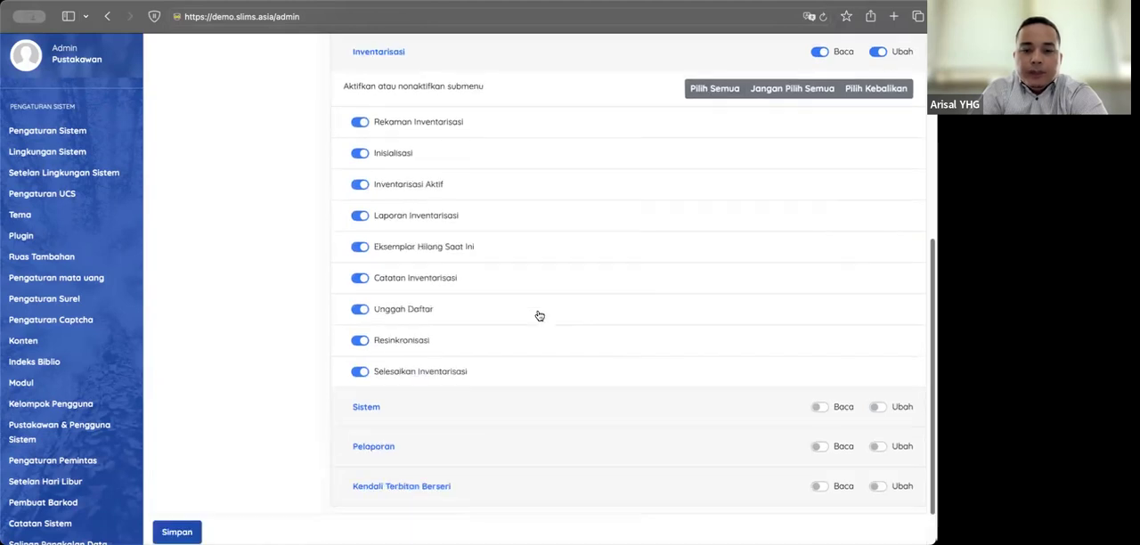
{"action": "left_click", "coordinate": [401, 408]}
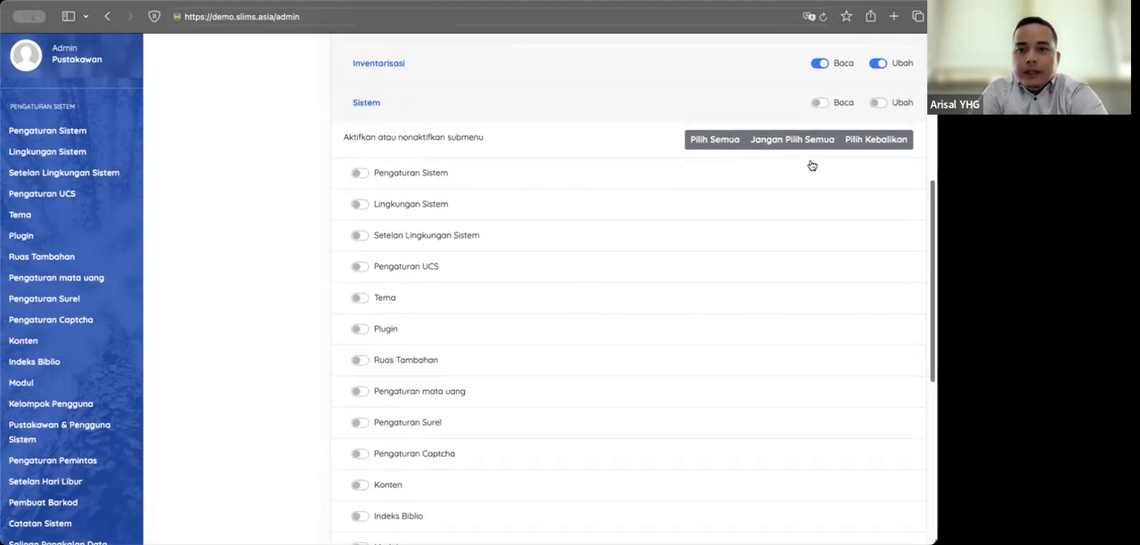
{"action": "left_click", "coordinate": [817, 102]}
{"action": "left_click", "coordinate": [876, 103]}
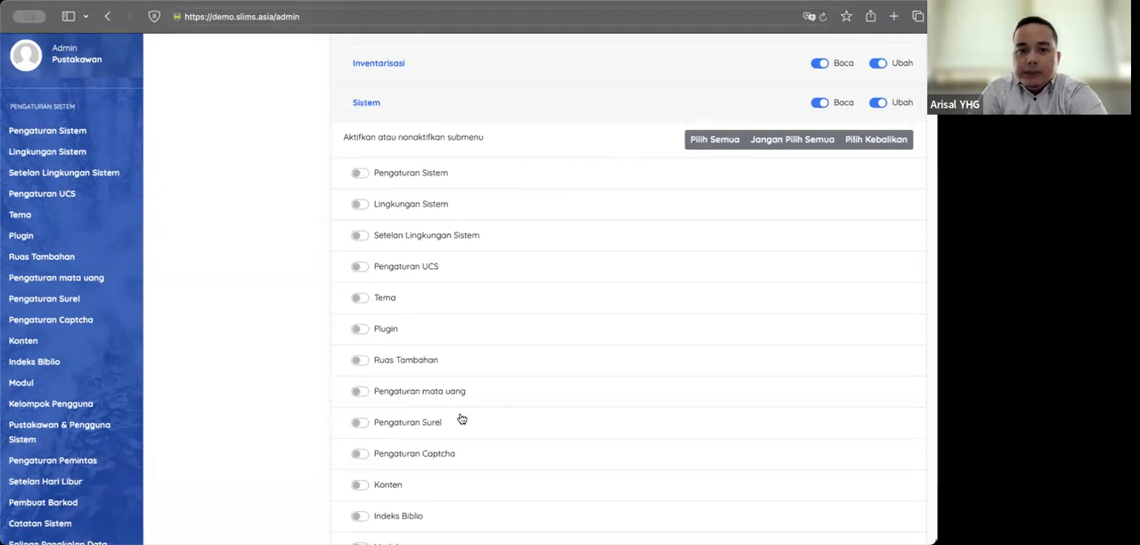
{"action": "scroll", "coordinate": [467, 402], "scroll_direction": "down", "scroll_amount": 3}
{"action": "scroll", "coordinate": [700, 160], "scroll_direction": "up", "scroll_amount": 2}
{"action": "left_click", "coordinate": [708, 95]}
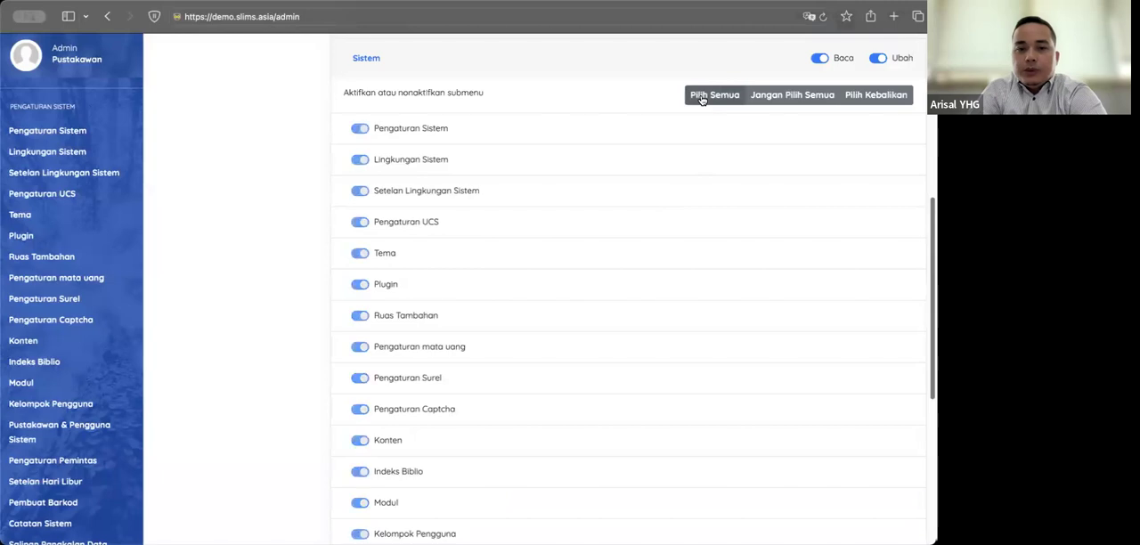
Step: Expand the Pelaporan module, grant its Baca and Ubah rights, and enable all of its submenus
{"action": "scroll", "coordinate": [417, 240], "scroll_direction": "down", "scroll_amount": 5}
{"action": "left_click", "coordinate": [382, 392]}
{"action": "scroll", "coordinate": [523, 317], "scroll_direction": "down", "scroll_amount": 6}
{"action": "scroll", "coordinate": [524, 317], "scroll_direction": "up", "scroll_amount": 5}
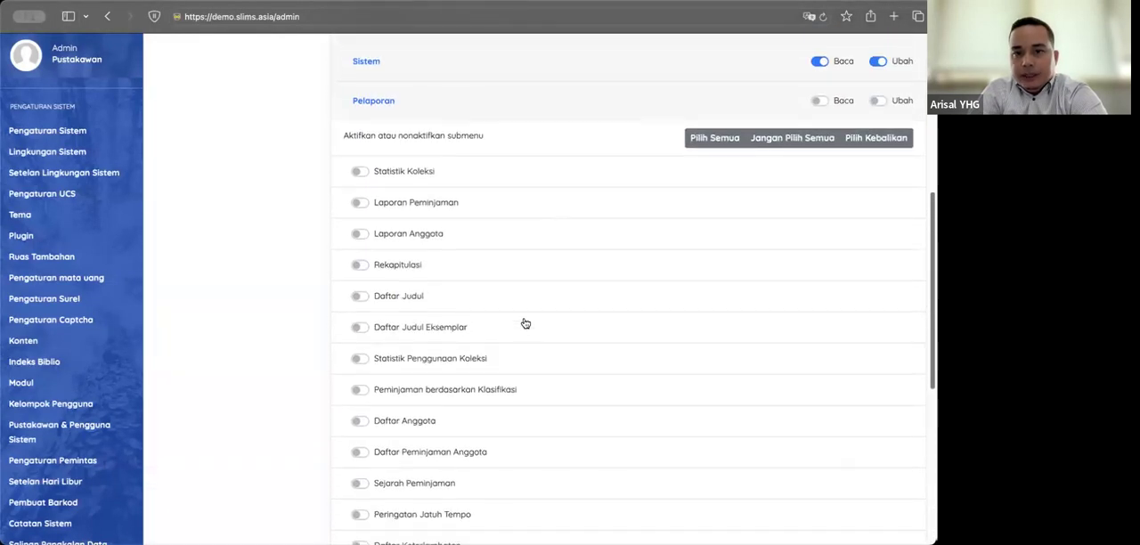
{"action": "left_click", "coordinate": [818, 100]}
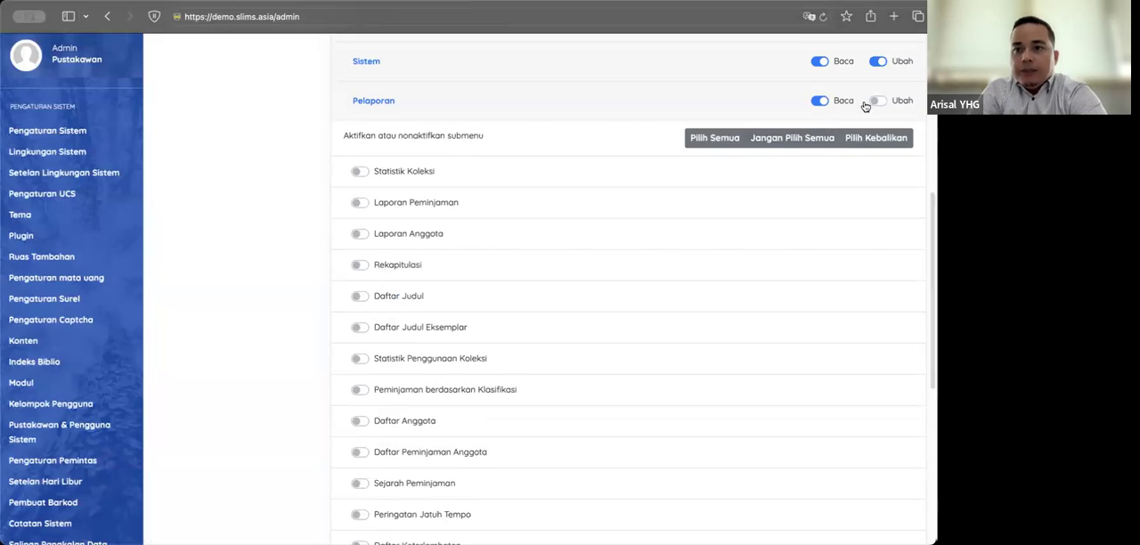
{"action": "left_click", "coordinate": [878, 100]}
{"action": "left_click", "coordinate": [717, 137]}
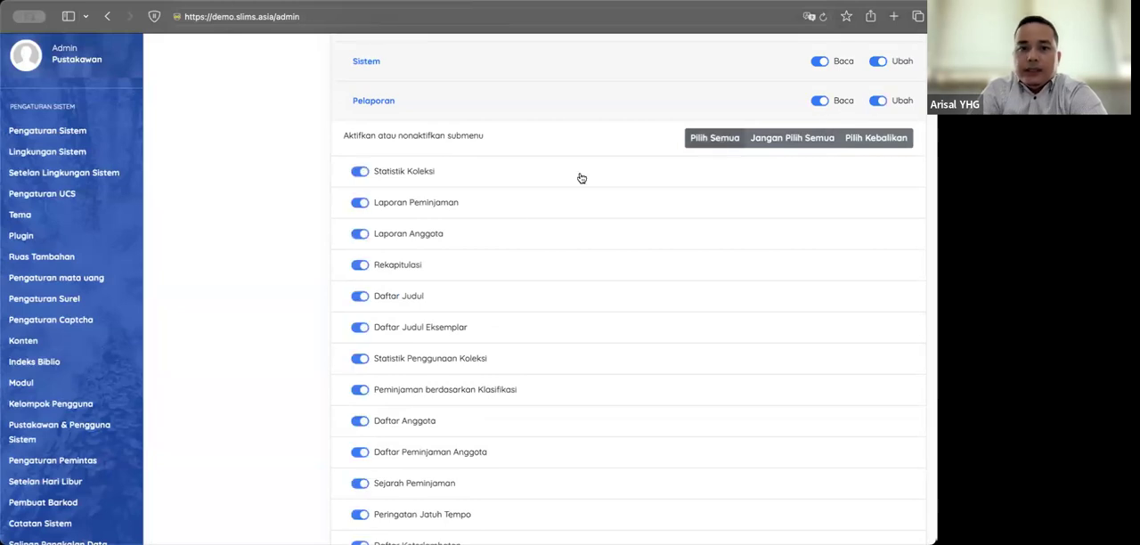
Step: Grant Baca and Ubah rights on Kendali Terbitan Berseri with its Berlangganan submenu, and try to save the Admin group
{"action": "scroll", "coordinate": [570, 187], "scroll_direction": "down", "scroll_amount": 2}
{"action": "scroll", "coordinate": [515, 217], "scroll_direction": "down", "scroll_amount": 5}
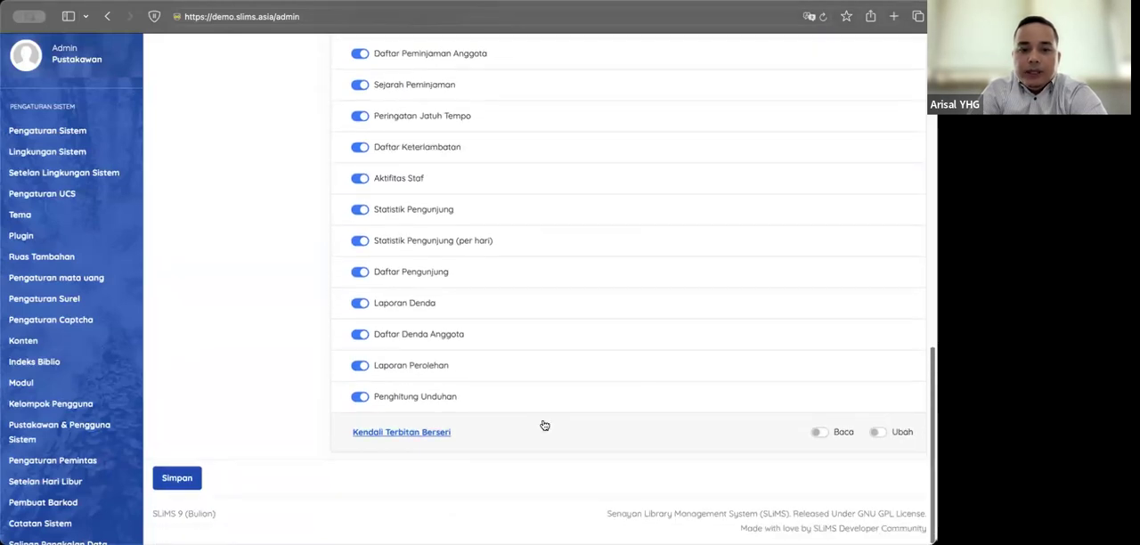
{"action": "left_click", "coordinate": [585, 435]}
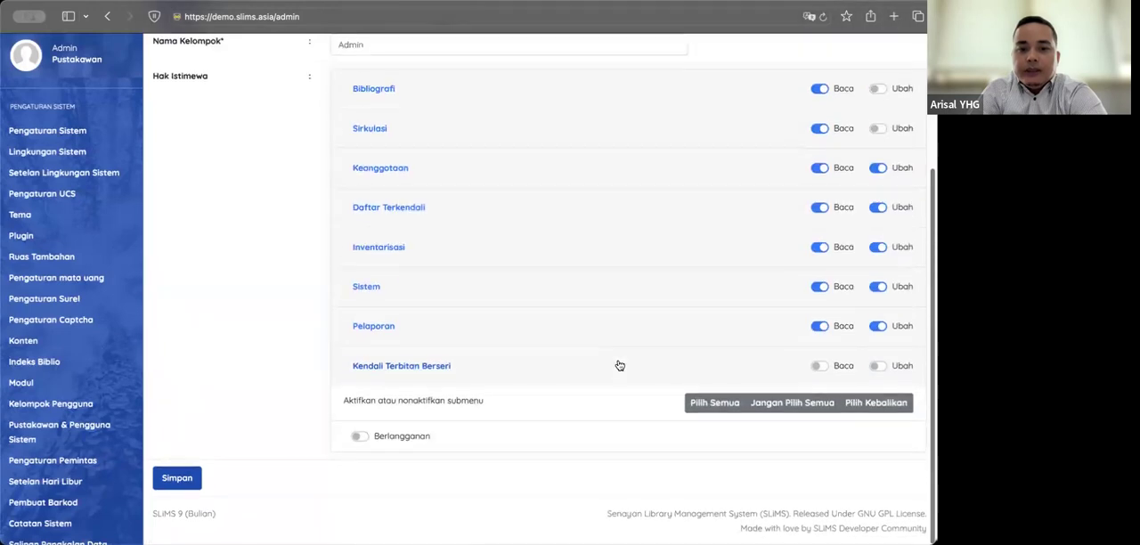
{"action": "left_click", "coordinate": [820, 370]}
{"action": "left_click", "coordinate": [877, 366]}
{"action": "left_click", "coordinate": [701, 408]}
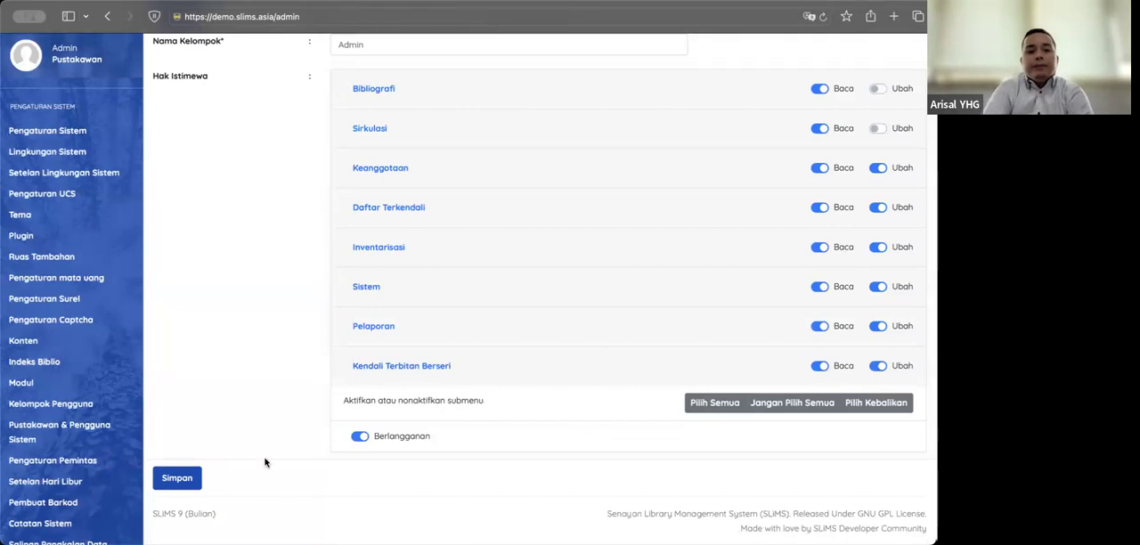
{"action": "left_click", "coordinate": [177, 477]}
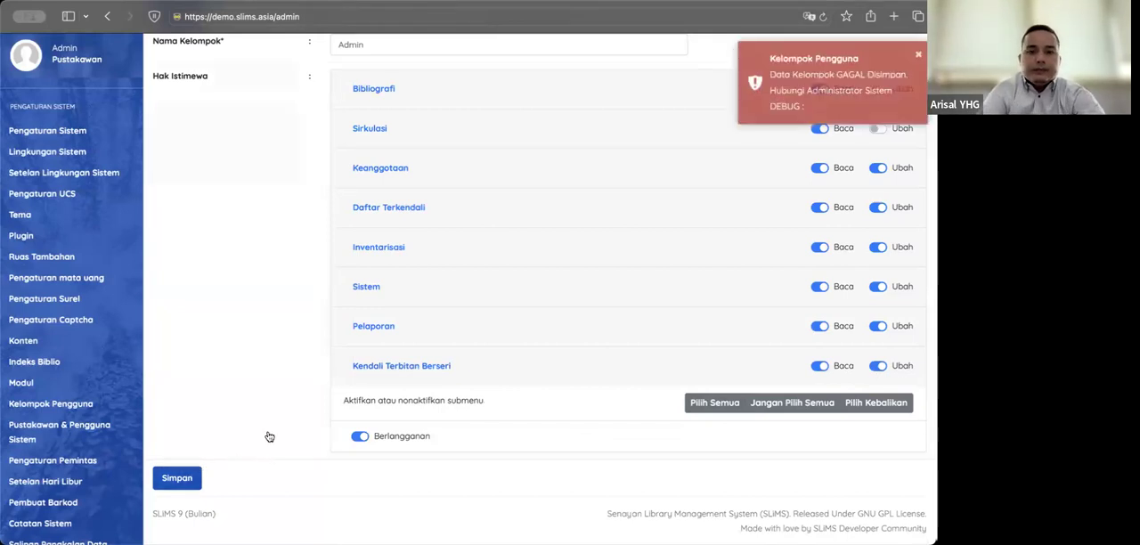
Step: Rename the new group as Admin2, save it, and check the user group list
{"action": "scroll", "coordinate": [533, 298], "scroll_direction": "up", "scroll_amount": 4}
{"action": "left_click", "coordinate": [387, 230]}
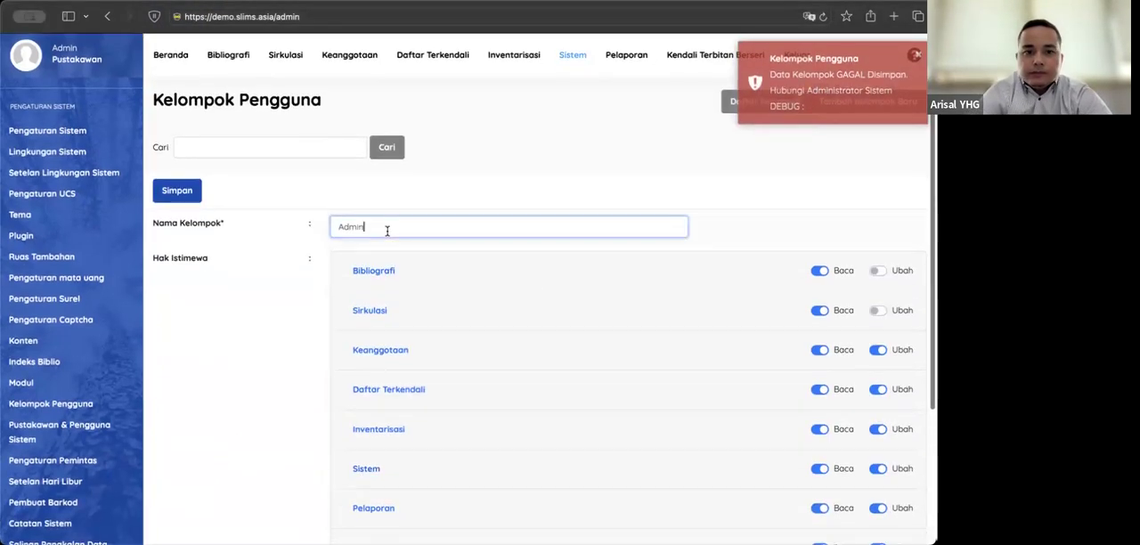
{"action": "type", "text": "2"}
{"action": "scroll", "coordinate": [348, 257], "scroll_direction": "down", "scroll_amount": 4}
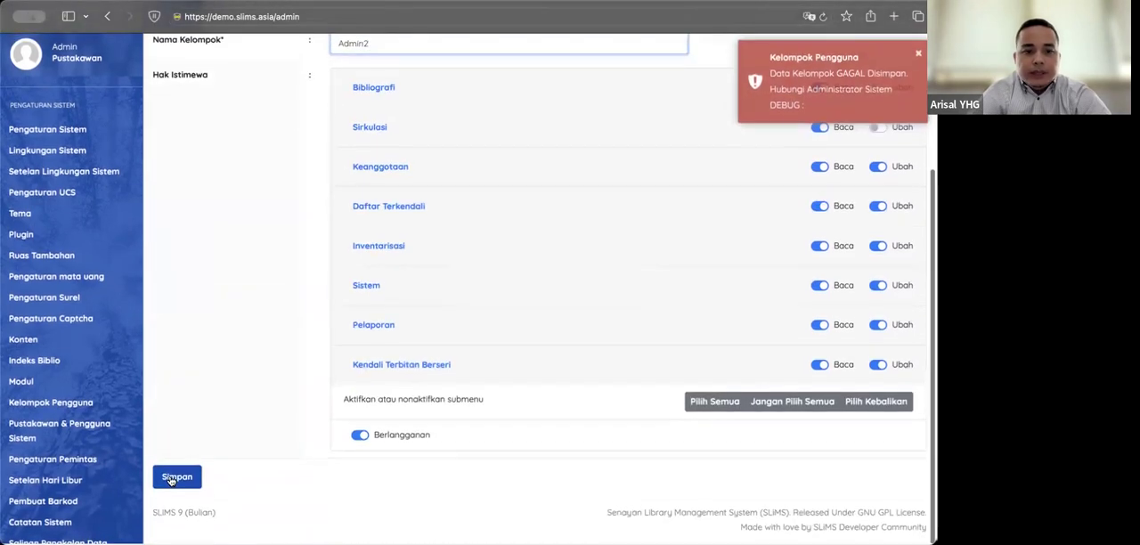
{"action": "left_click", "coordinate": [173, 480]}
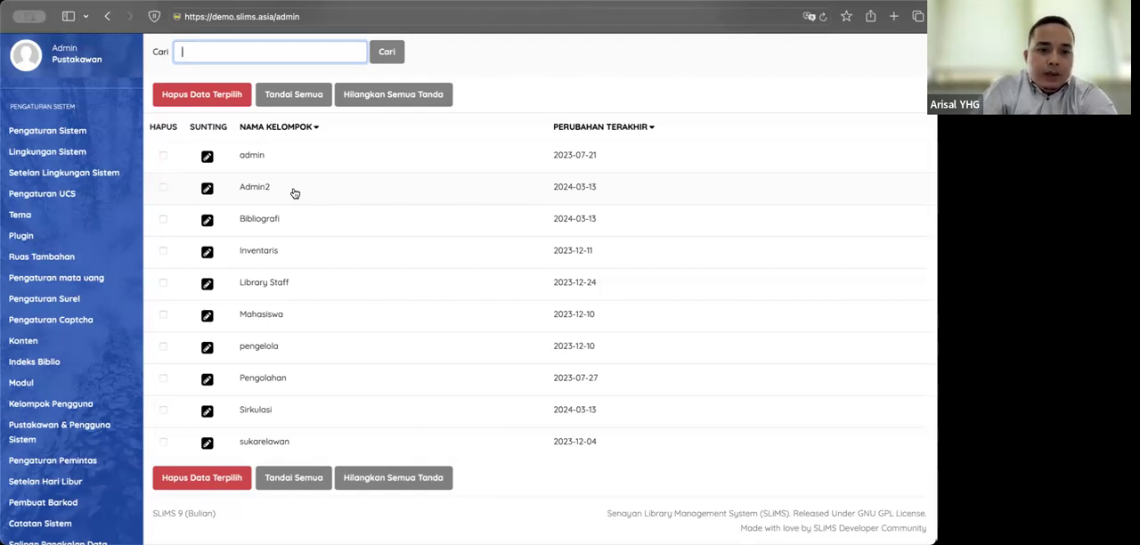
{"action": "scroll", "coordinate": [330, 241], "scroll_direction": "up", "scroll_amount": 3}
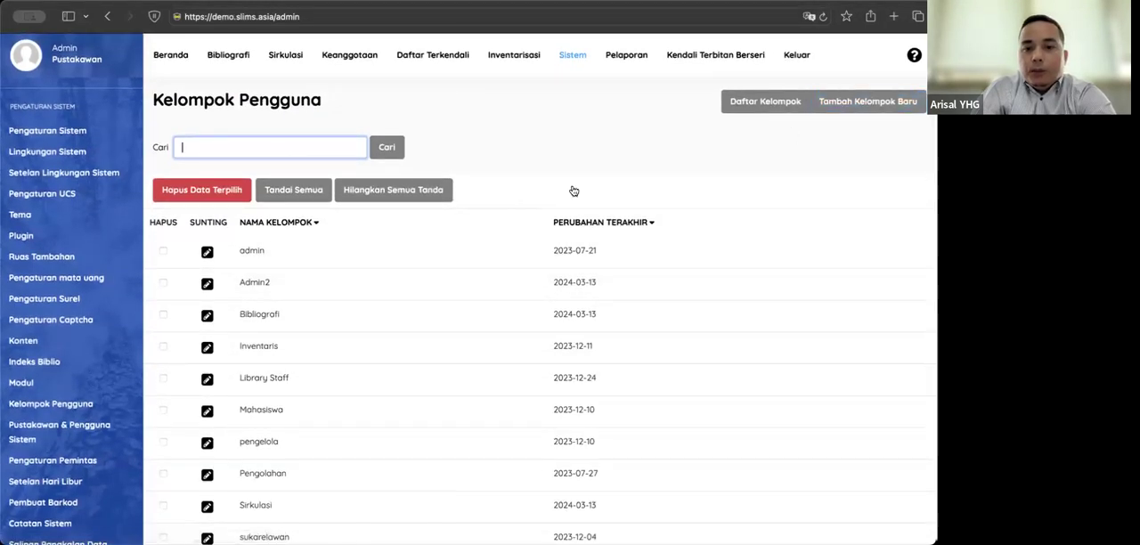
{"action": "scroll", "coordinate": [490, 318], "scroll_direction": "down", "scroll_amount": 3}
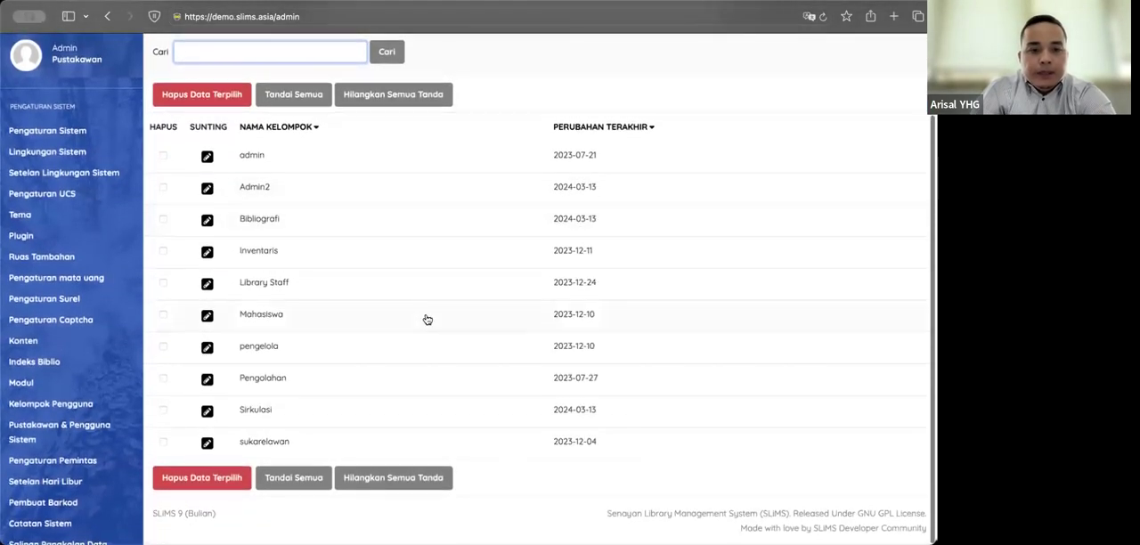
Step: Start a new system user under Pustakawan & Pengguna Sistem and enter pengguna1 as the login name
{"action": "left_click", "coordinate": [68, 413]}
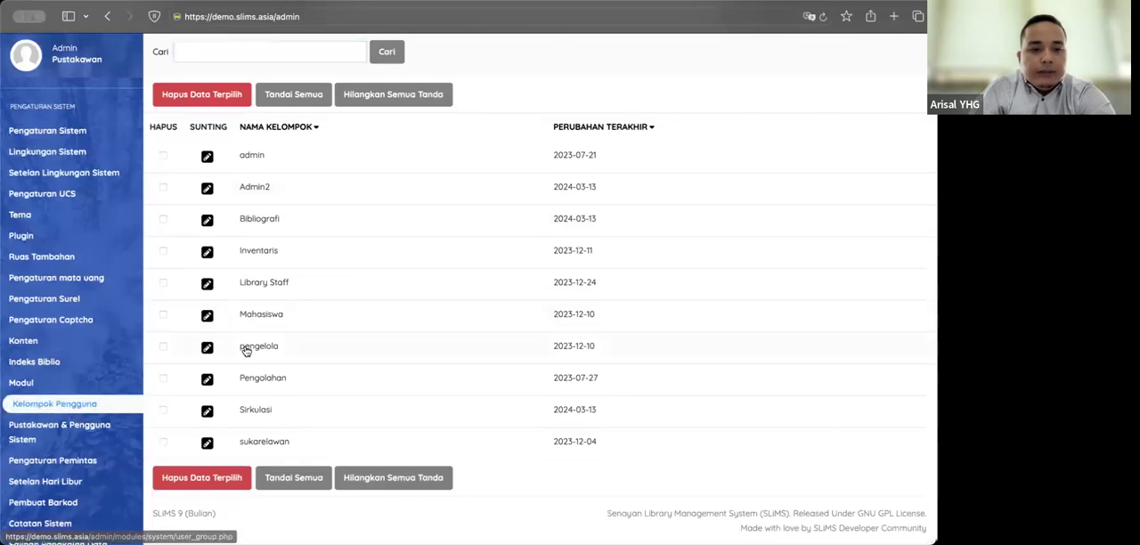
{"action": "left_click", "coordinate": [88, 432]}
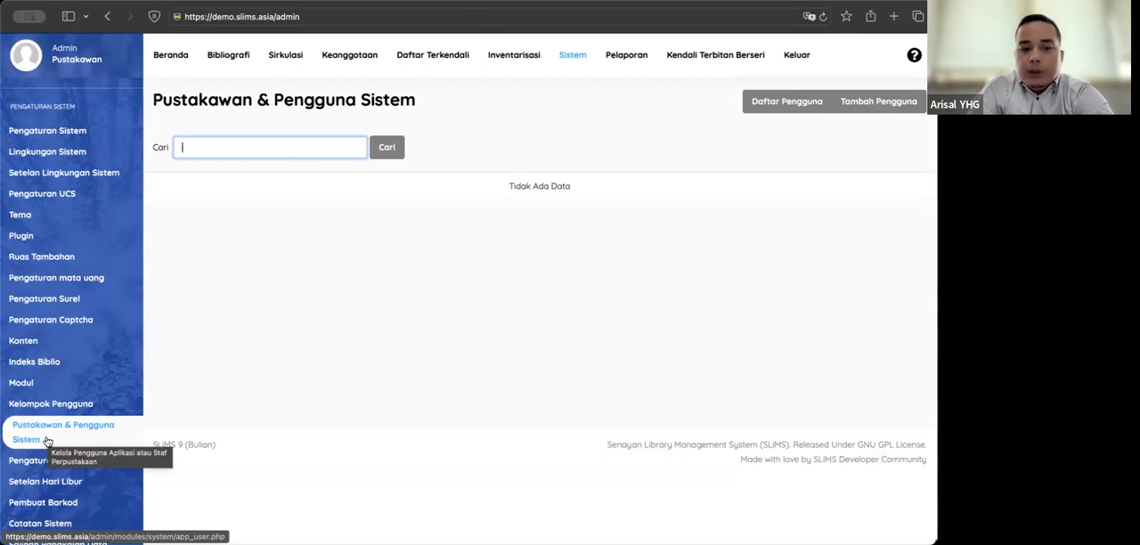
{"action": "left_click", "coordinate": [879, 109]}
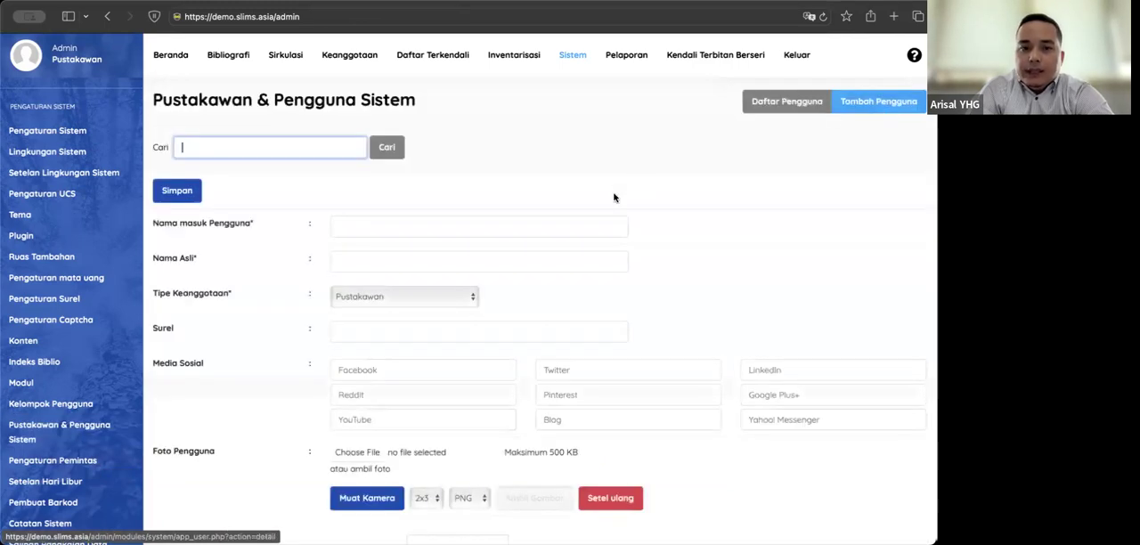
{"action": "scroll", "coordinate": [444, 217], "scroll_direction": "down", "scroll_amount": 3}
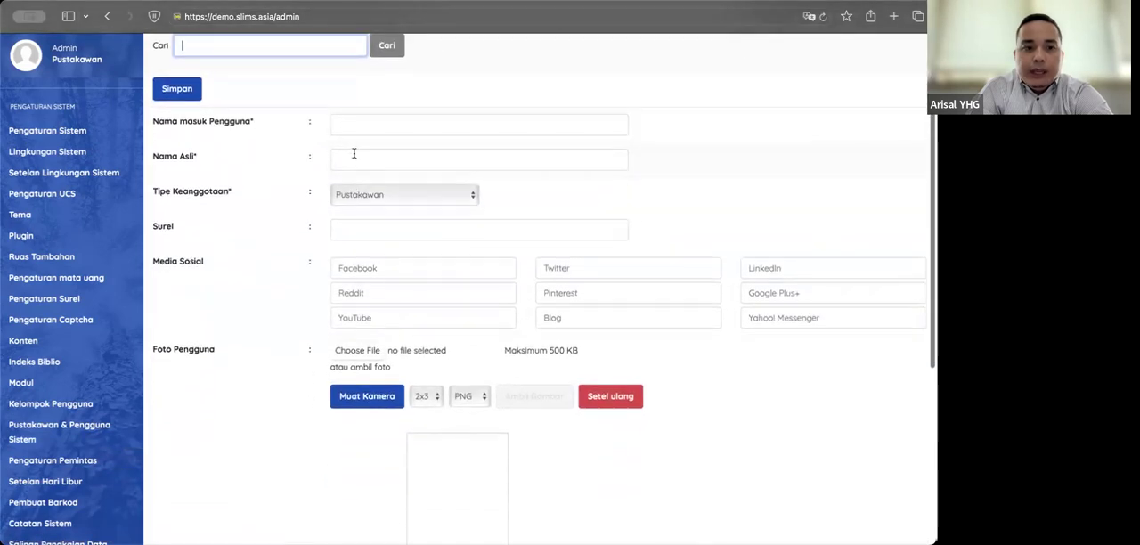
{"action": "left_click", "coordinate": [355, 131]}
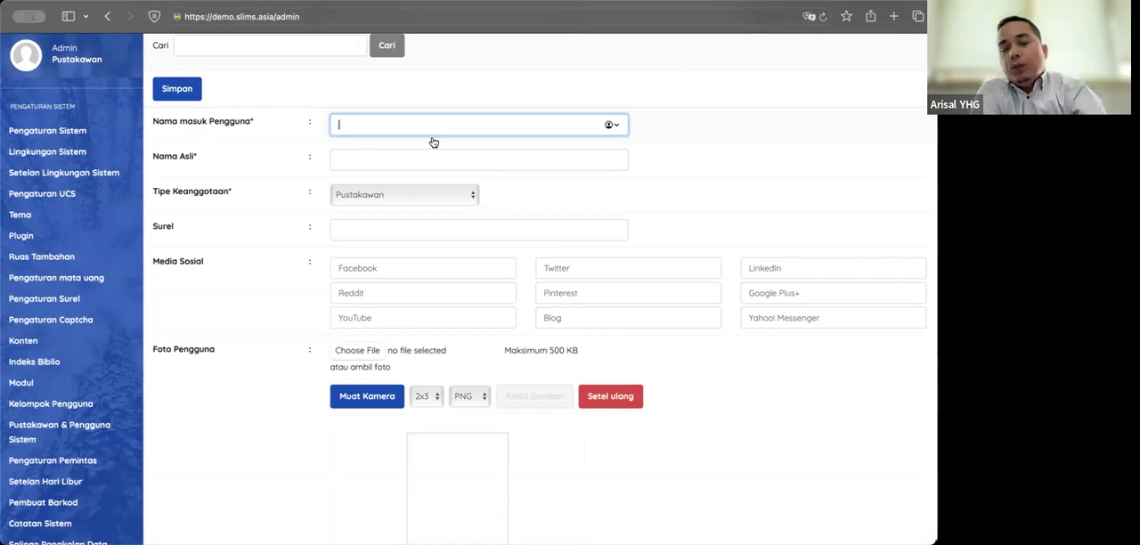
{"action": "type", "text": "pengguna1"}
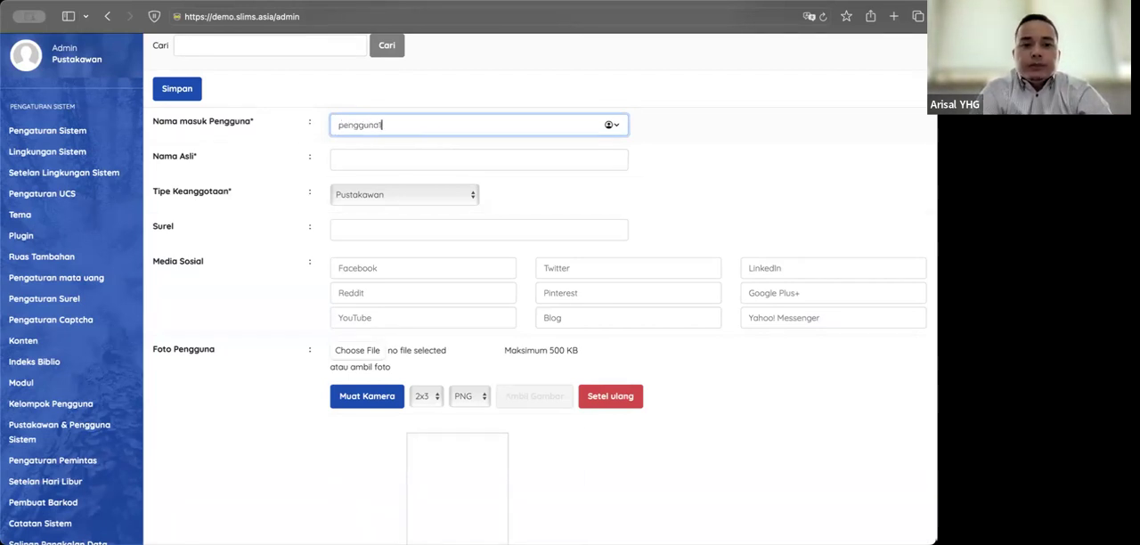
Step: Fill in the new user's real name and e-mail address, keeping Pustakawan as the membership type
{"action": "left_click", "coordinate": [403, 152]}
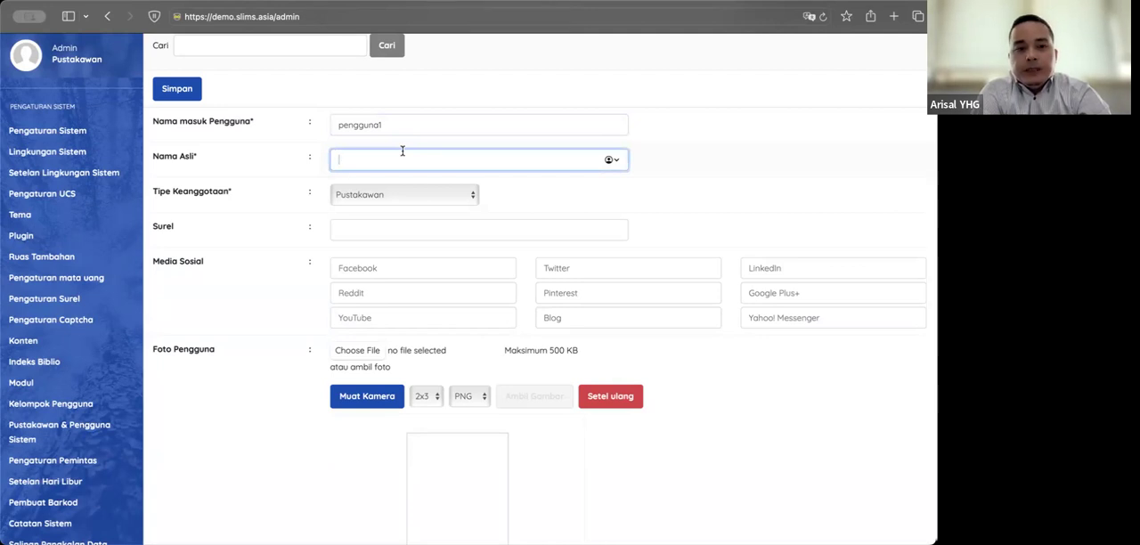
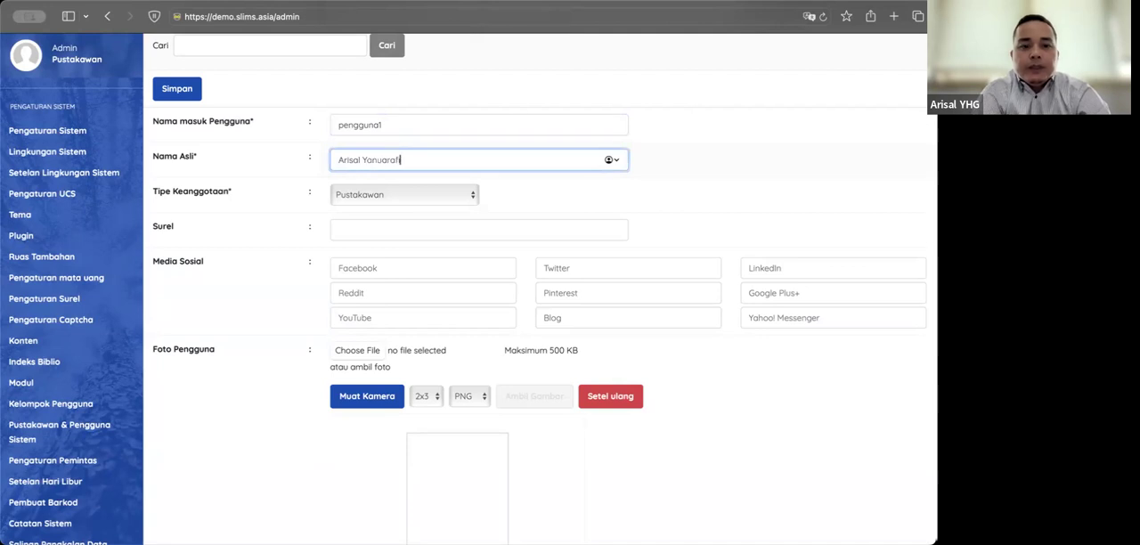
{"action": "left_click", "coordinate": [527, 196]}
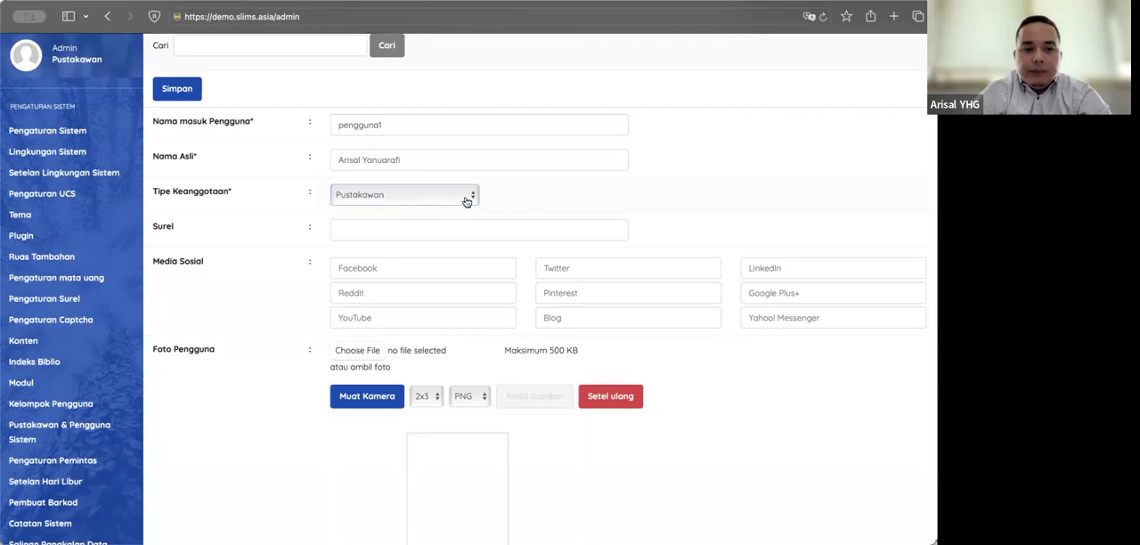
{"action": "left_click", "coordinate": [417, 230]}
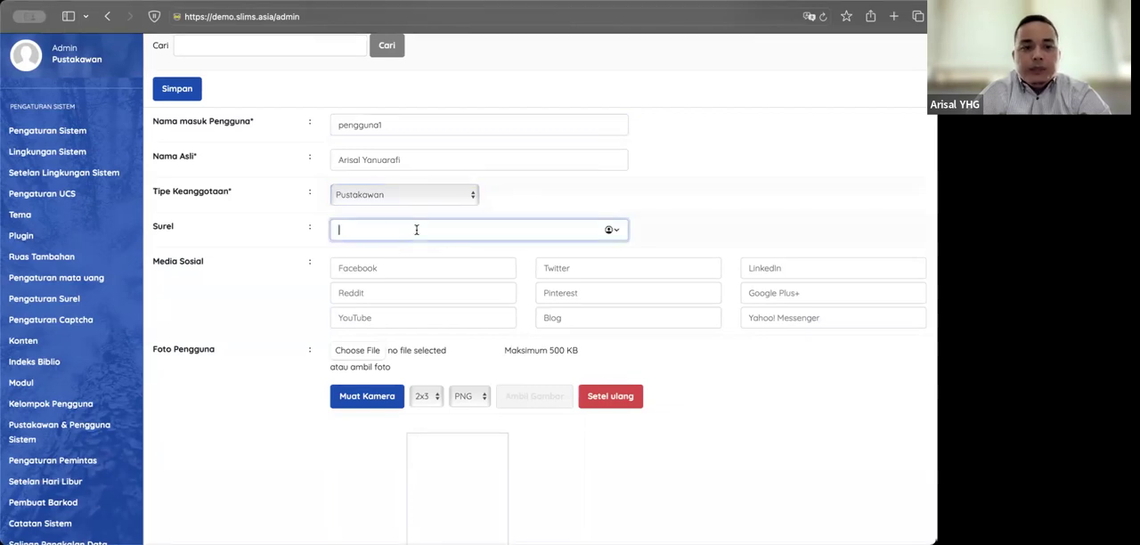
{"action": "scroll", "coordinate": [581, 213], "scroll_direction": "down", "scroll_amount": 1}
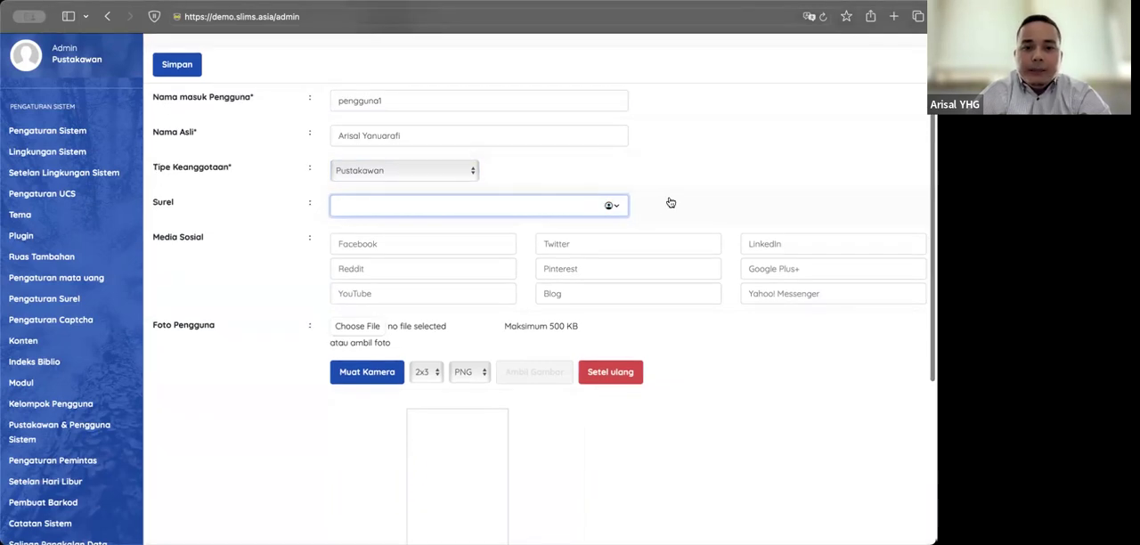
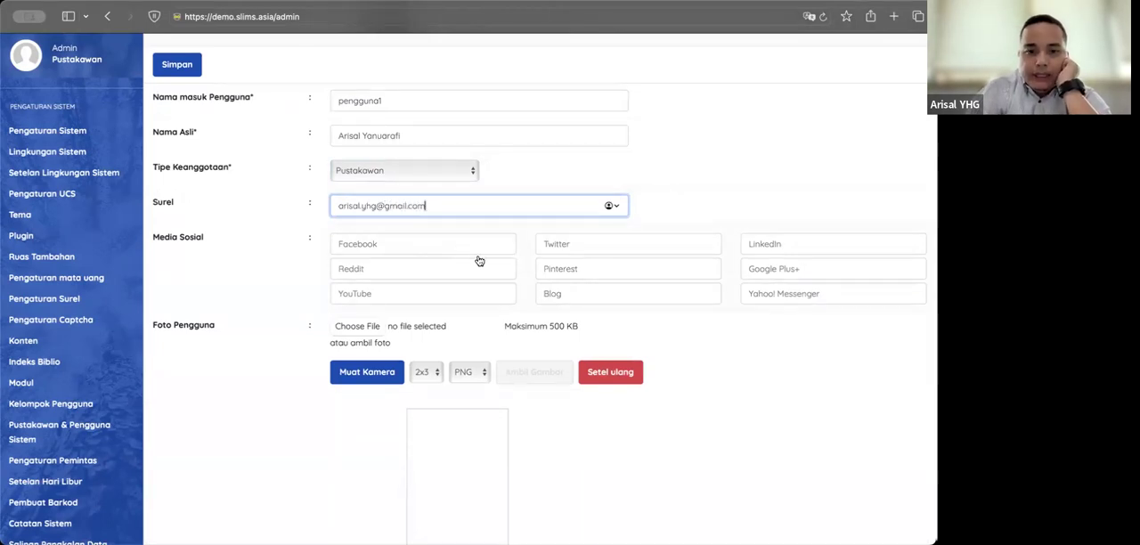
Step: Set the size of the new user's photo to 3x4
{"action": "scroll", "coordinate": [435, 261], "scroll_direction": "down", "scroll_amount": 2}
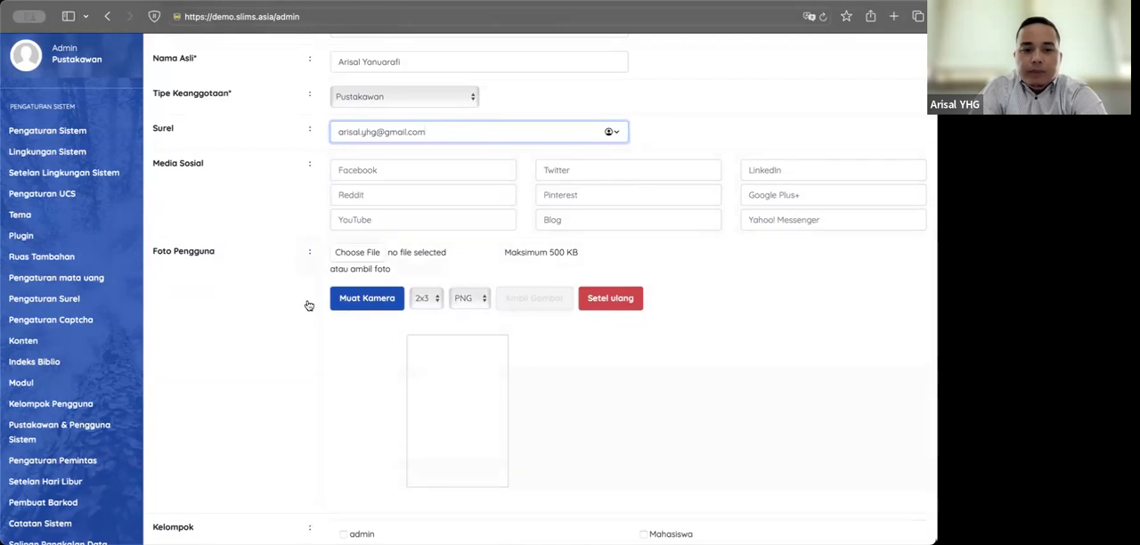
{"action": "left_click", "coordinate": [425, 300]}
{"action": "left_click", "coordinate": [380, 324]}
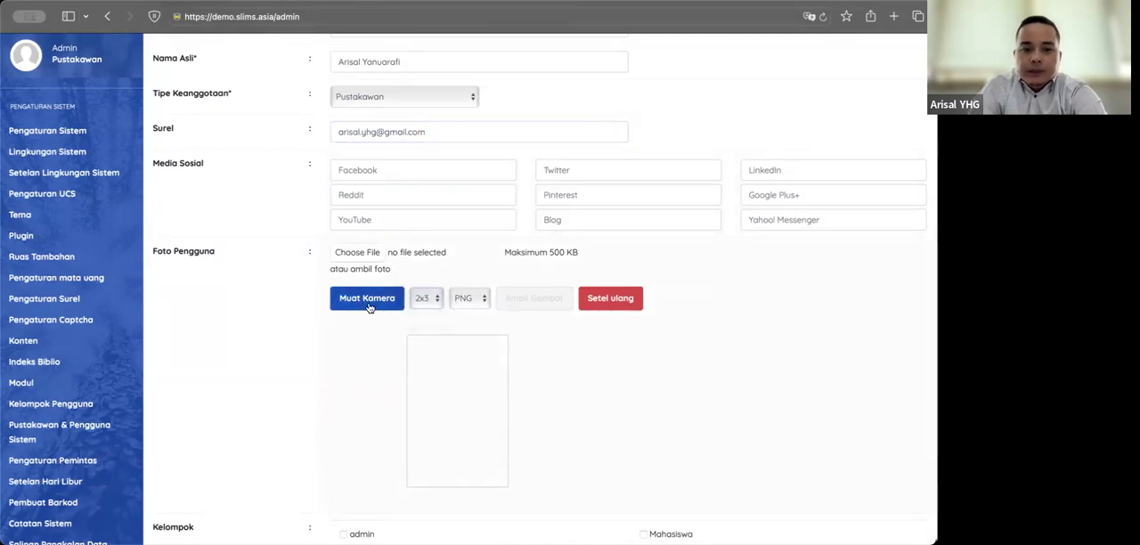
{"action": "left_click", "coordinate": [422, 300]}
{"action": "left_click", "coordinate": [423, 308]}
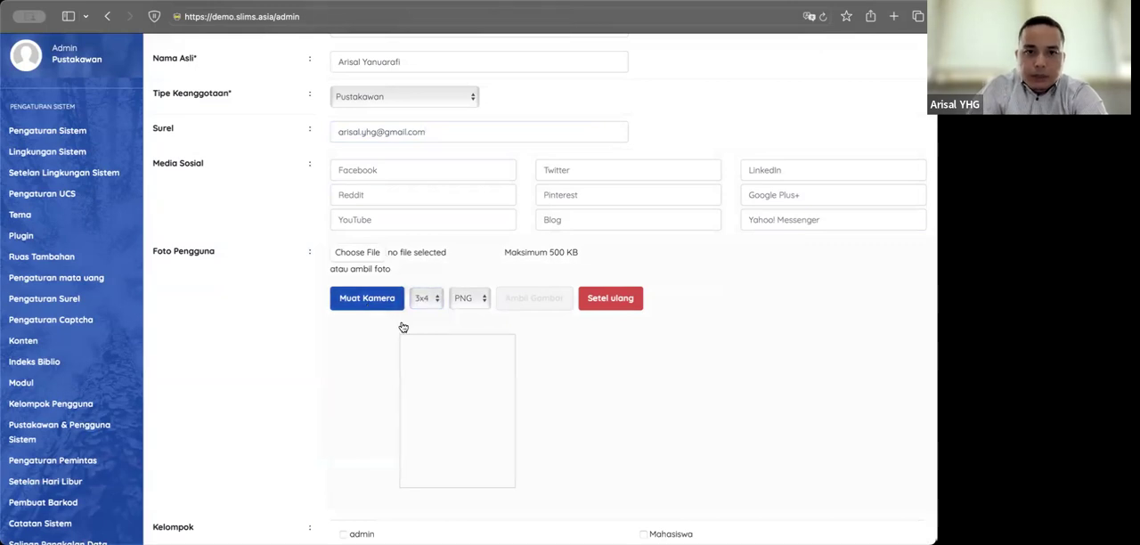
{"action": "scroll", "coordinate": [354, 331], "scroll_direction": "down", "scroll_amount": 2}
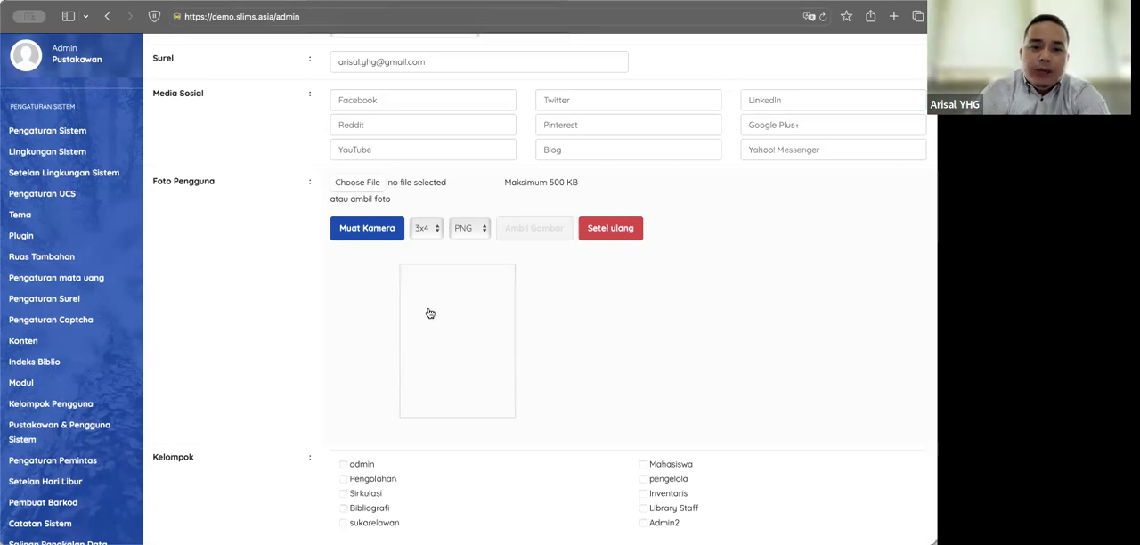
{"action": "left_click", "coordinate": [370, 234]}
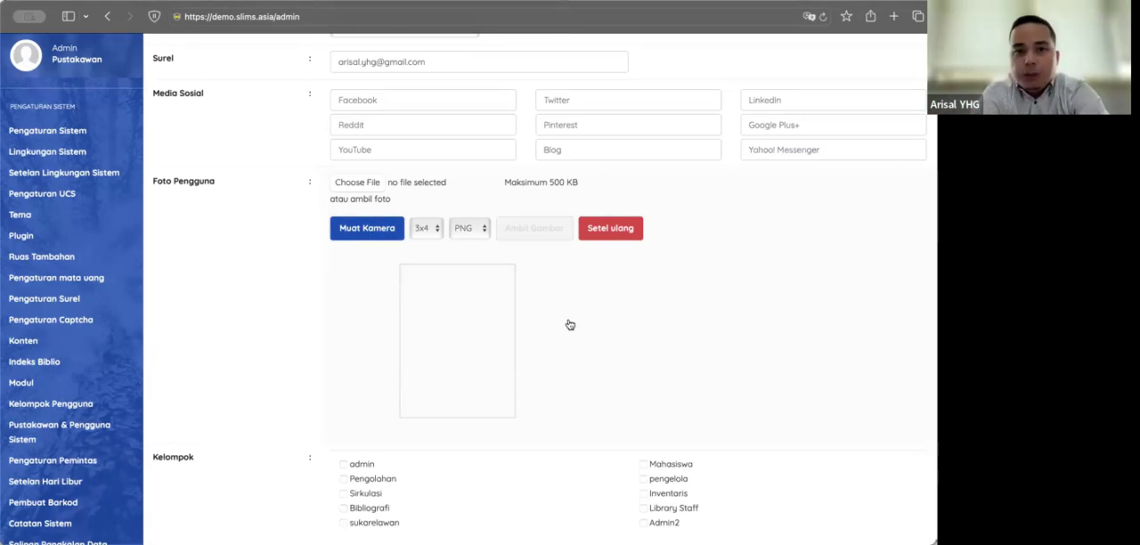
Step: Assign the new user to the Admin2 group, and enter and confirm the account password
{"action": "scroll", "coordinate": [570, 325], "scroll_direction": "down", "scroll_amount": 3}
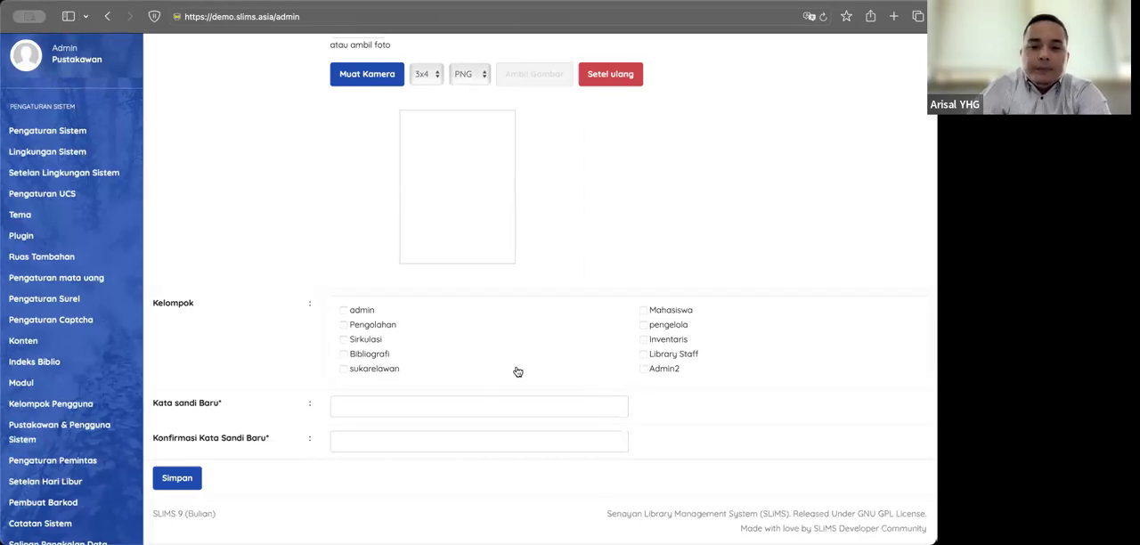
{"action": "left_click", "coordinate": [643, 369]}
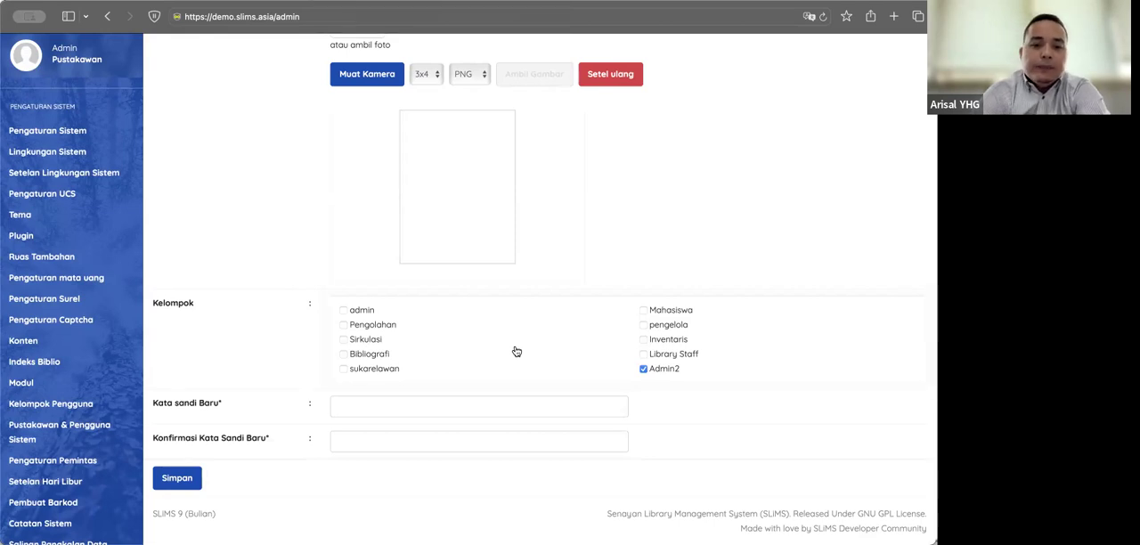
{"action": "left_click", "coordinate": [411, 404]}
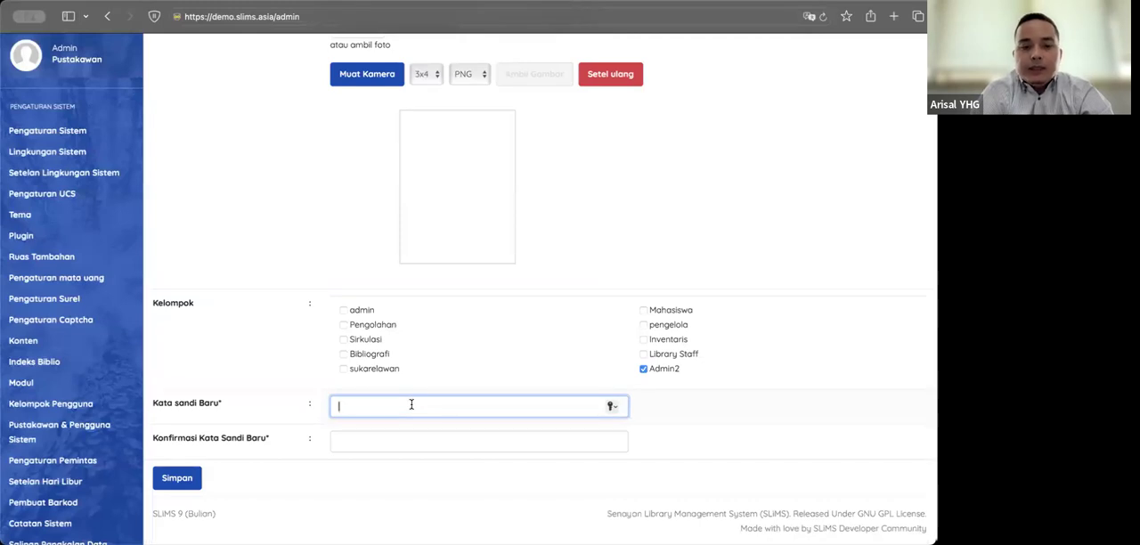
{"action": "type", "text": "123456"}
{"action": "key", "text": "Tab"}
{"action": "type", "text": "123456"}
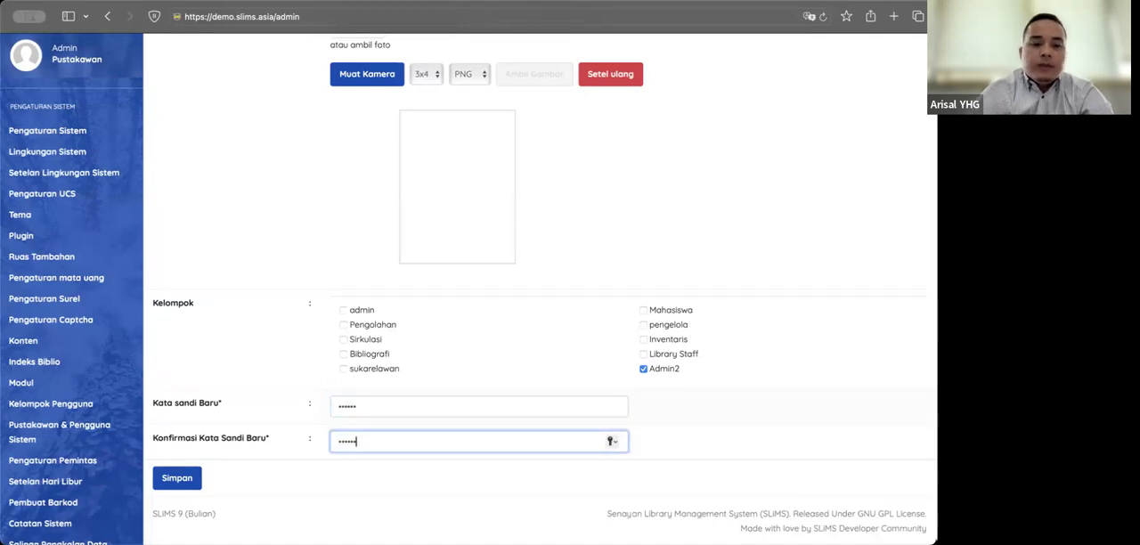
Step: Try to save the new user, recheck the login name and other entries, and submit the form again
{"action": "left_click", "coordinate": [192, 478]}
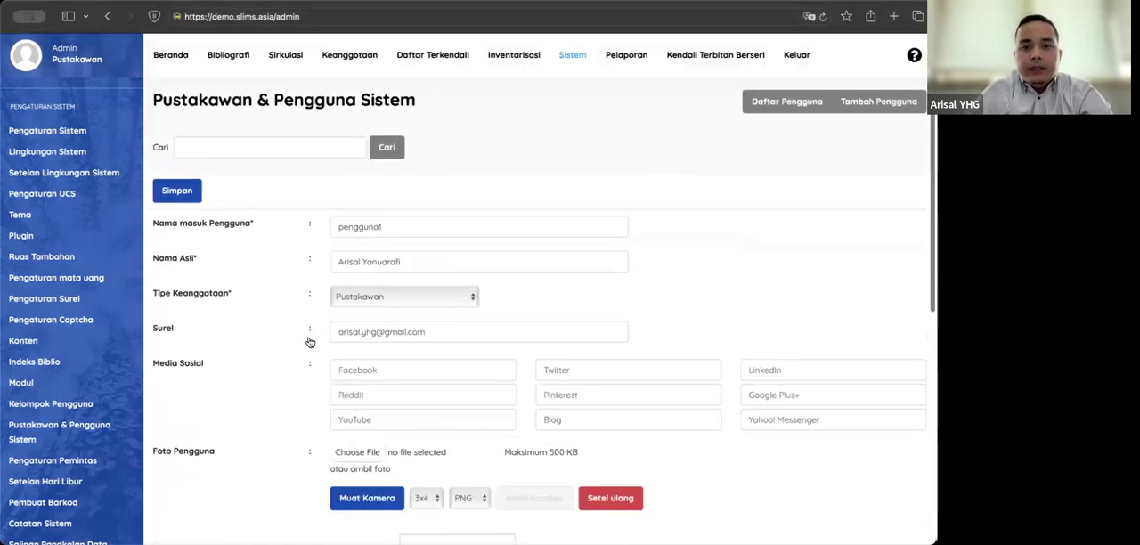
{"action": "scroll", "coordinate": [309, 341], "scroll_direction": "down", "scroll_amount": 5}
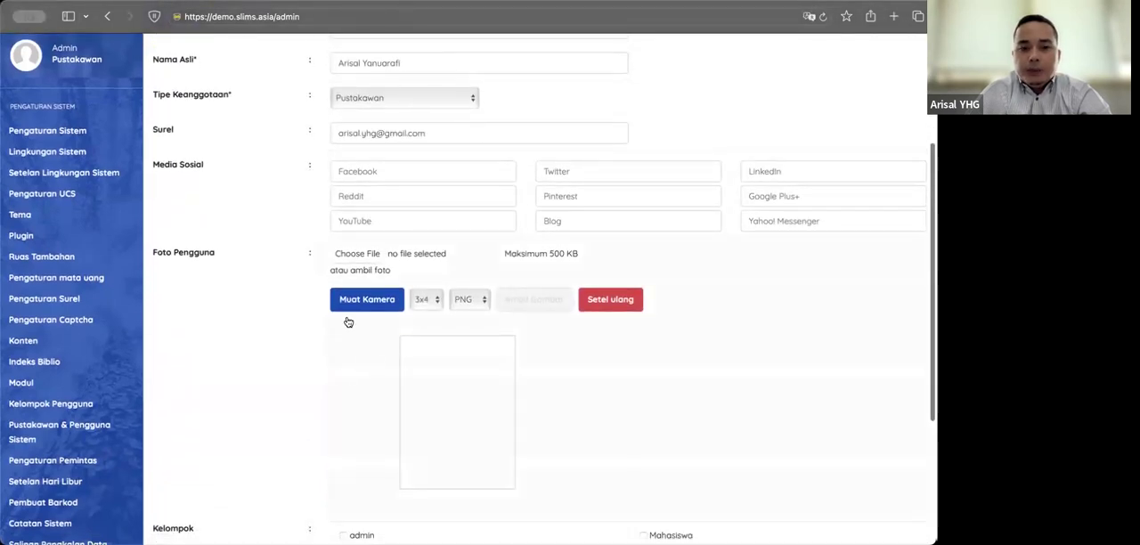
{"action": "scroll", "coordinate": [389, 155], "scroll_direction": "up", "scroll_amount": 2}
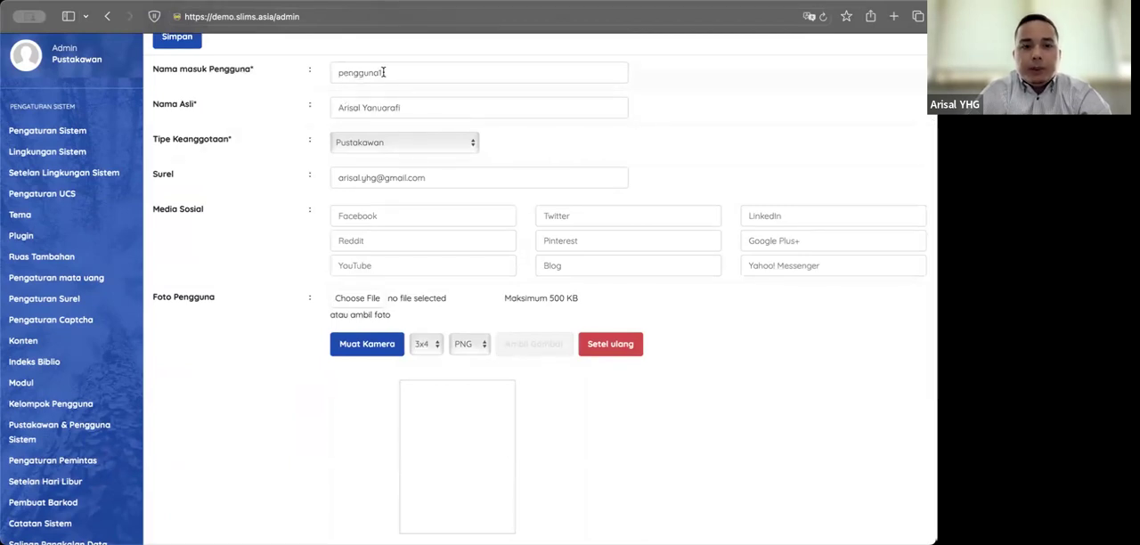
{"action": "left_click", "coordinate": [384, 72]}
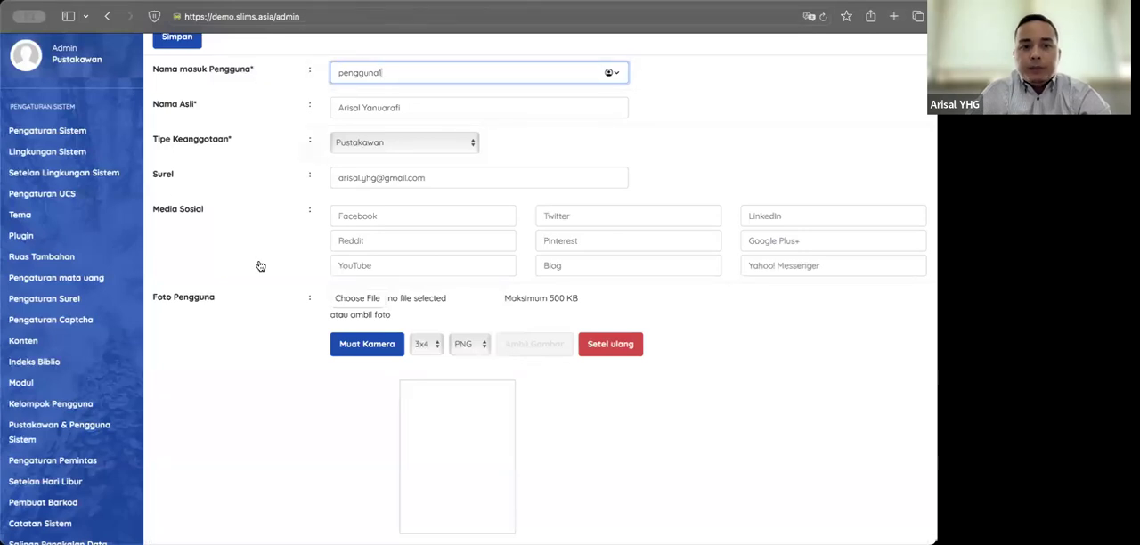
{"action": "scroll", "coordinate": [258, 265], "scroll_direction": "down", "scroll_amount": 5}
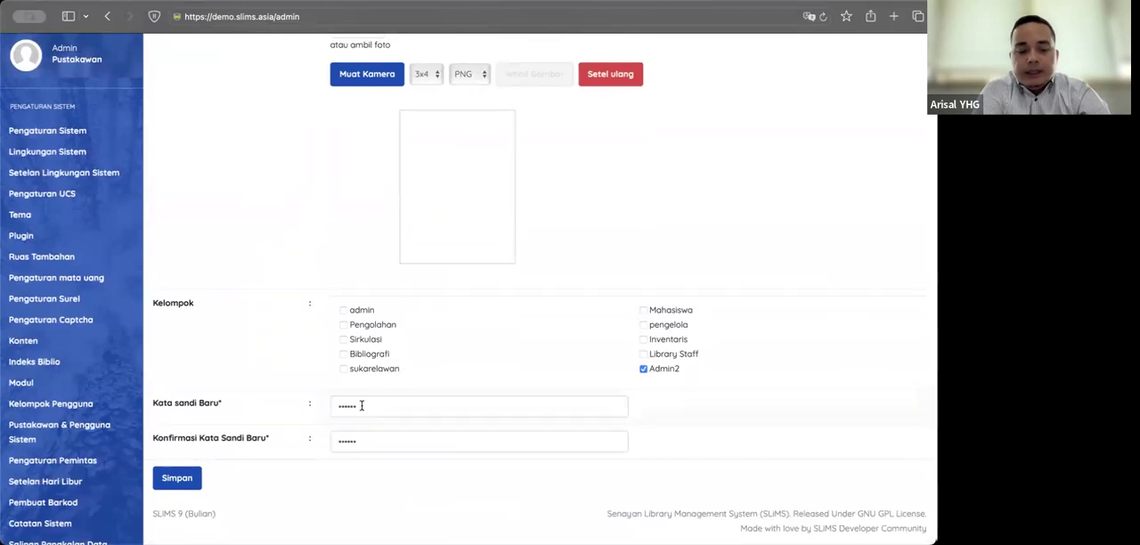
{"action": "left_click", "coordinate": [193, 486]}
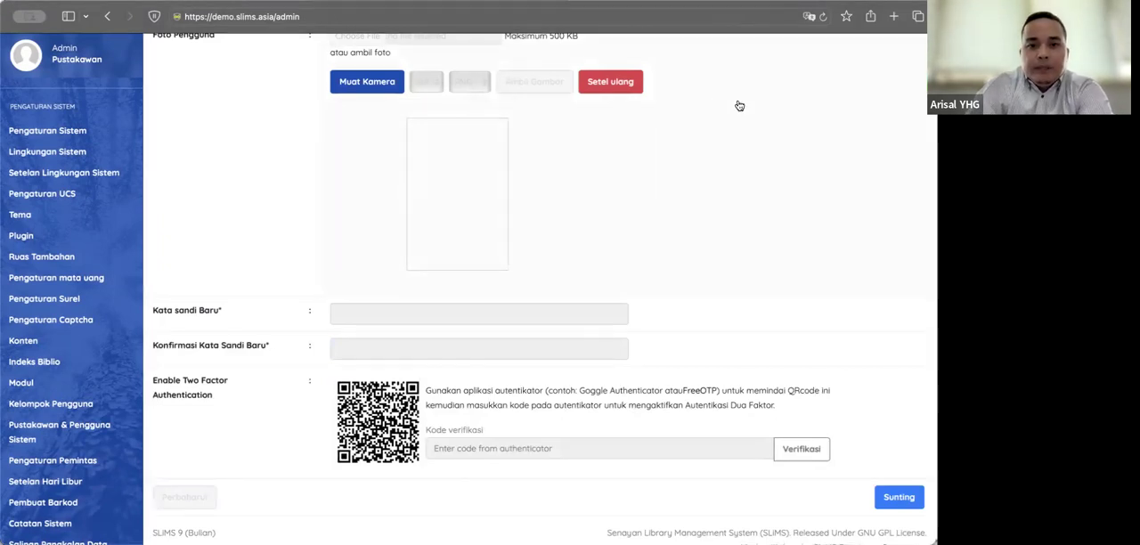
Step: Check the Pustakawan & Pengguna Sistem user list and reopen a blank new-user form to review its fields
{"action": "scroll", "coordinate": [740, 106], "scroll_direction": "up", "scroll_amount": 5}
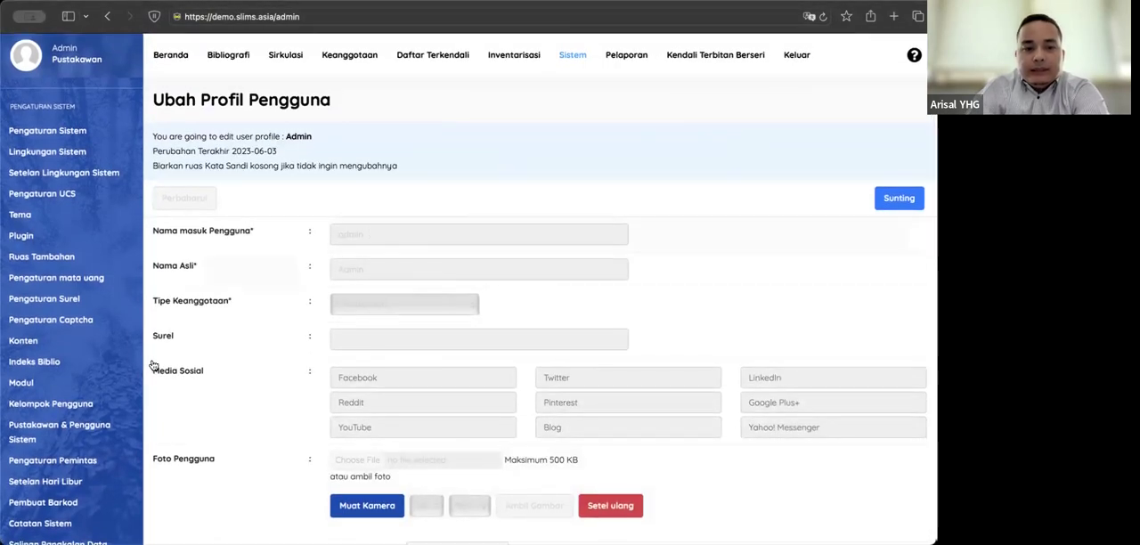
{"action": "left_click", "coordinate": [80, 431]}
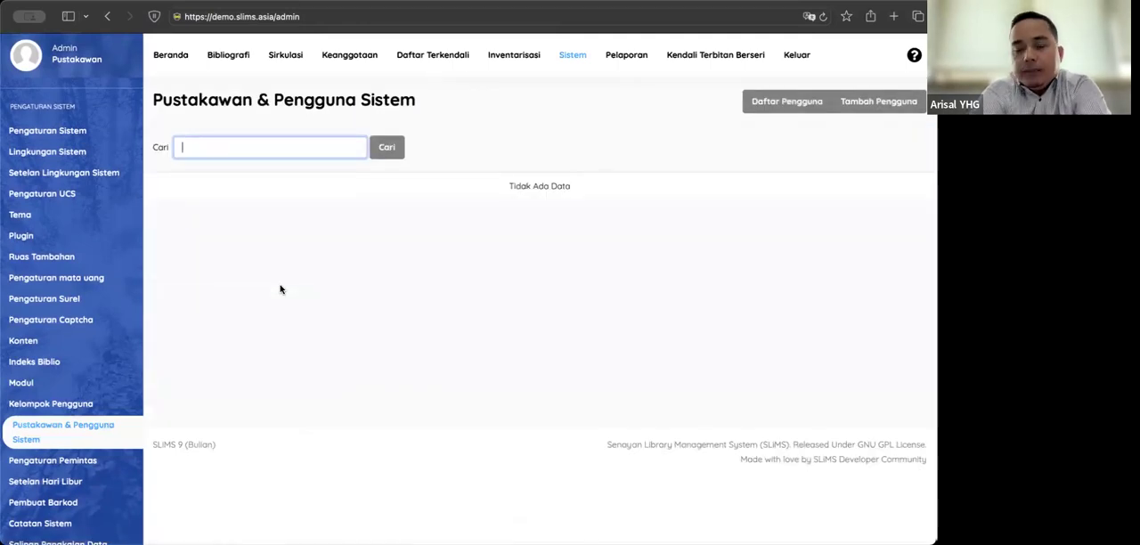
{"action": "left_click", "coordinate": [850, 104]}
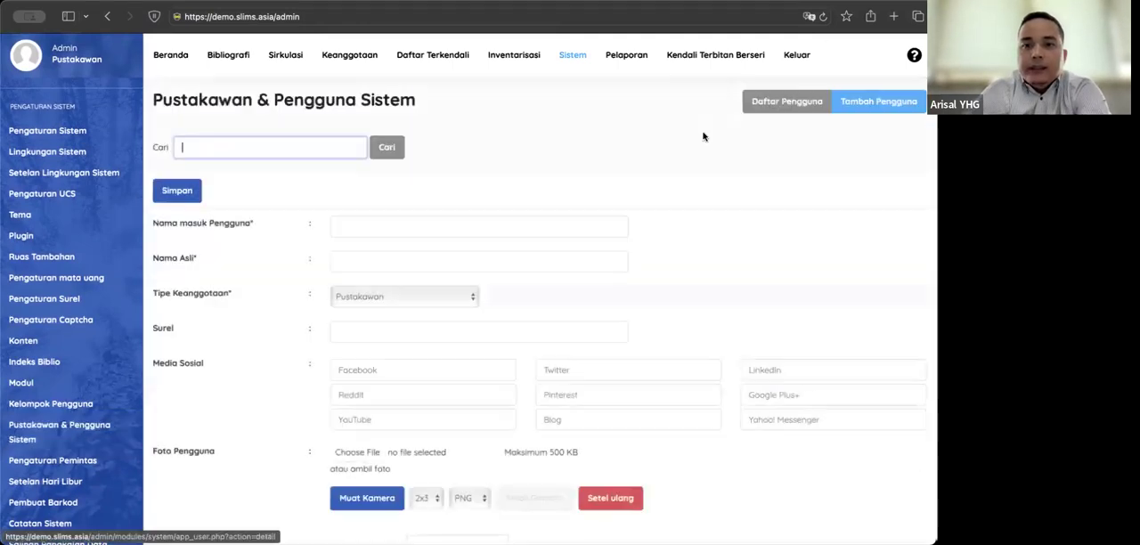
{"action": "left_click", "coordinate": [386, 233]}
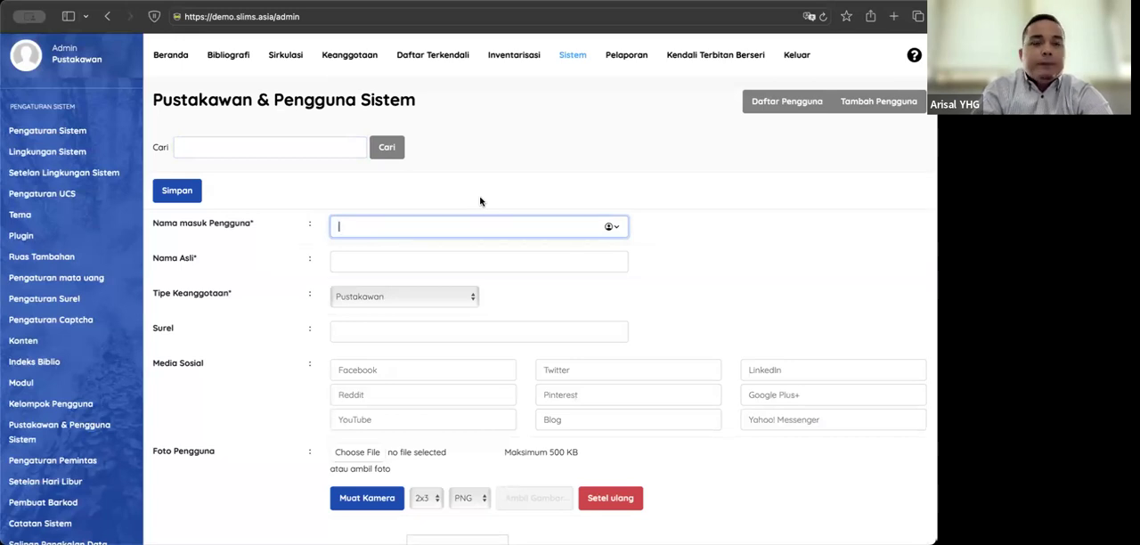
{"action": "left_click", "coordinate": [601, 300]}
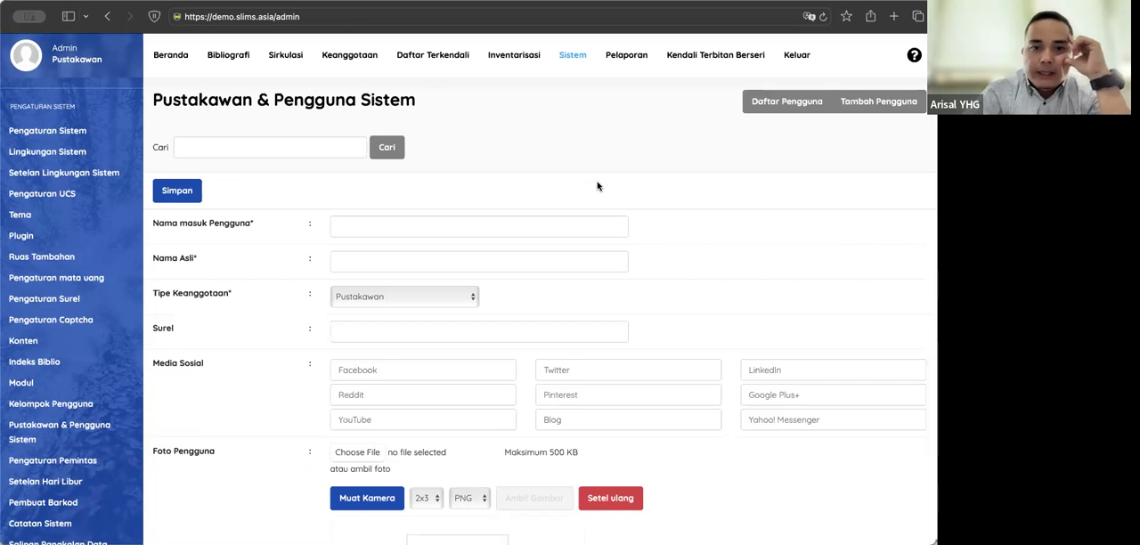
Step: Open the Keanggotaan module and decline the browser's offer to save the password
{"action": "left_click", "coordinate": [344, 71]}
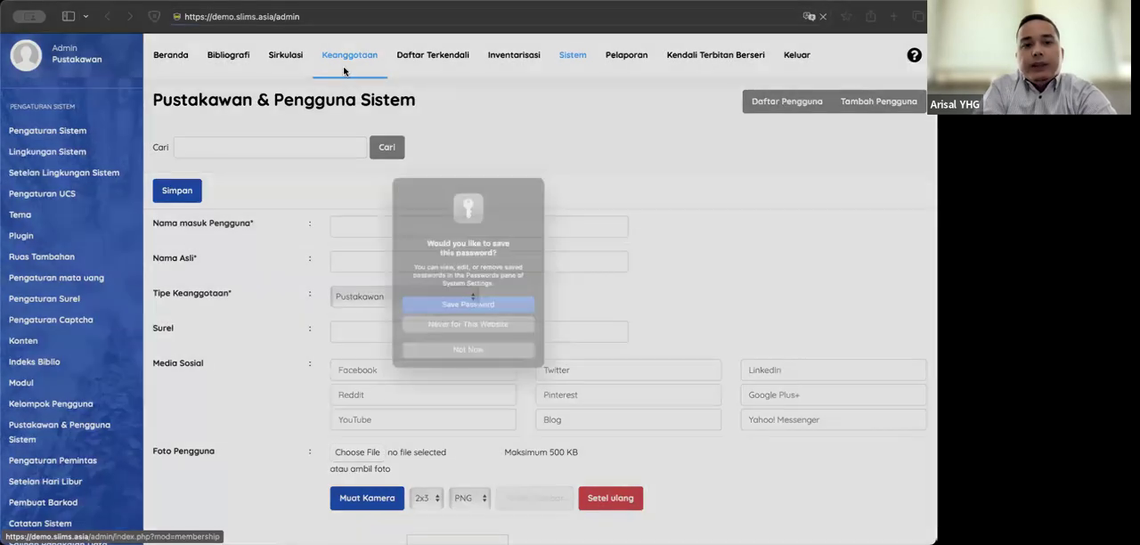
{"action": "left_click", "coordinate": [454, 357]}
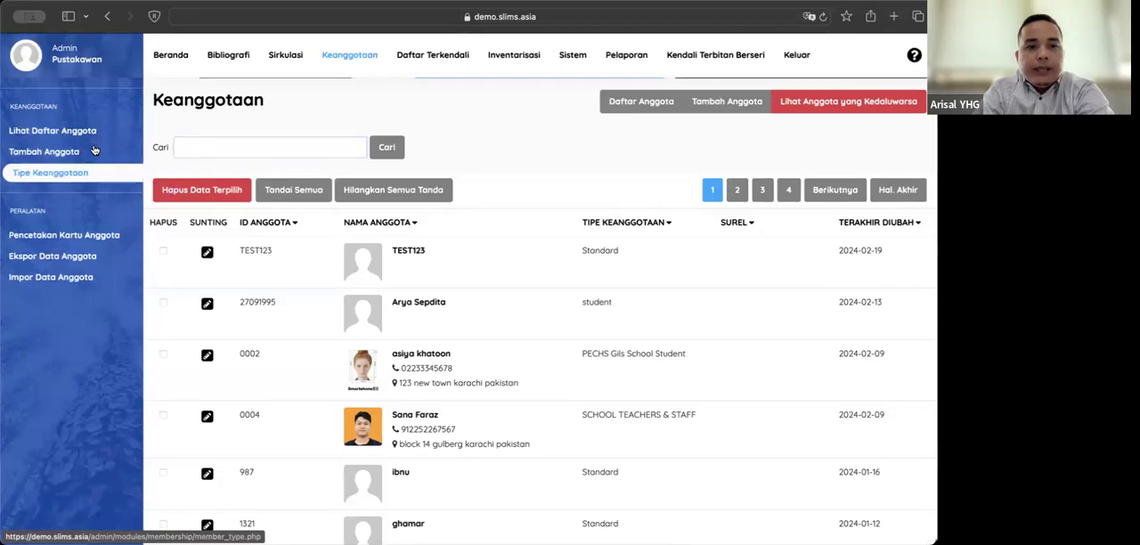
Step: Start a new membership type named Mahasiswa with a loan limit of 3 and a loan period of 7 days
{"action": "scroll", "coordinate": [368, 410], "scroll_direction": "down", "scroll_amount": 3}
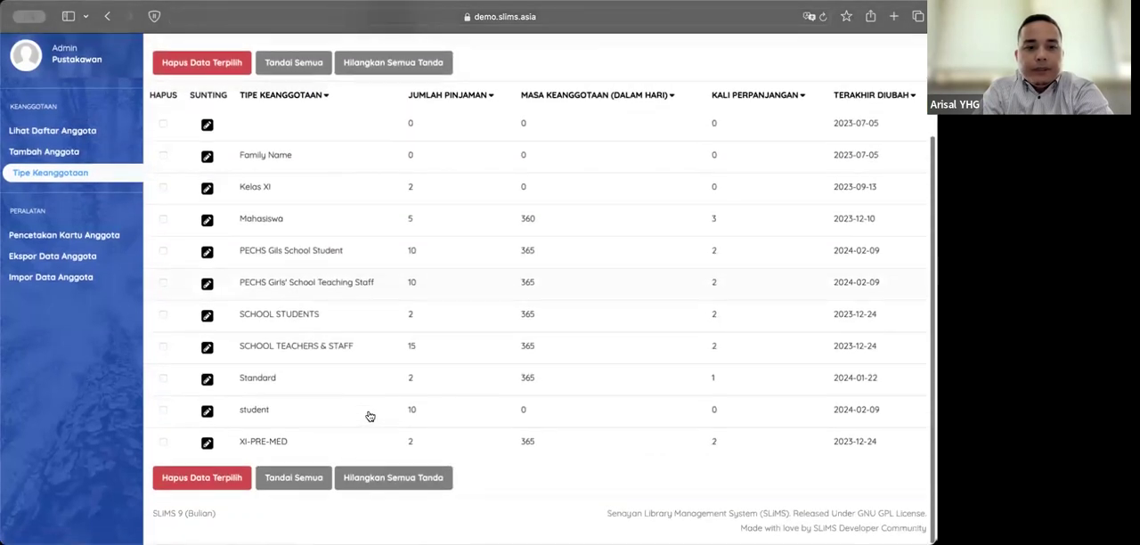
{"action": "scroll", "coordinate": [369, 411], "scroll_direction": "up", "scroll_amount": 3}
{"action": "left_click", "coordinate": [563, 145]}
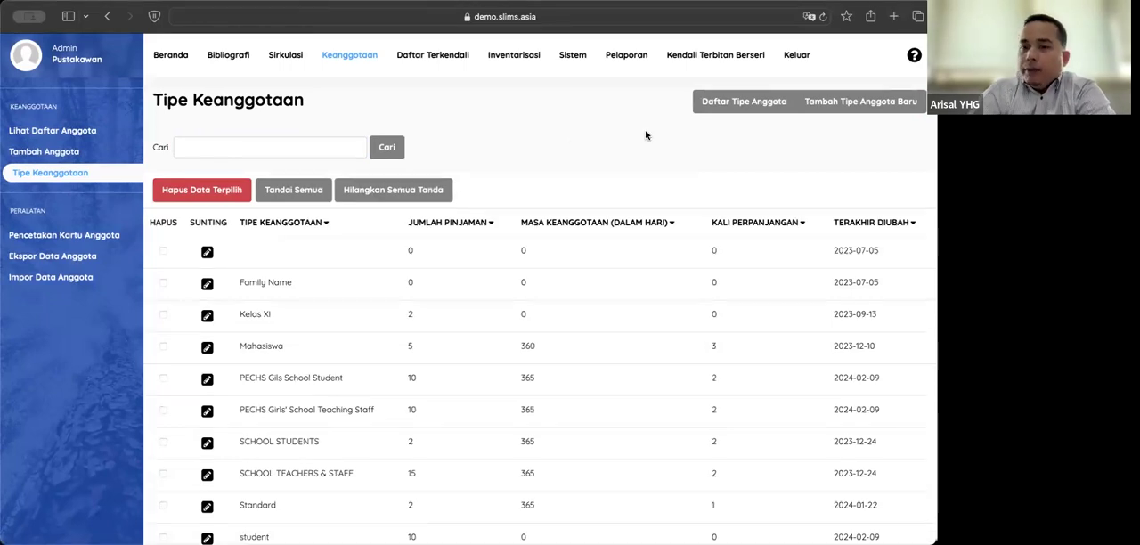
{"action": "left_click", "coordinate": [837, 104]}
{"action": "left_click", "coordinate": [368, 223]}
{"action": "type", "text": "Mahasis"}
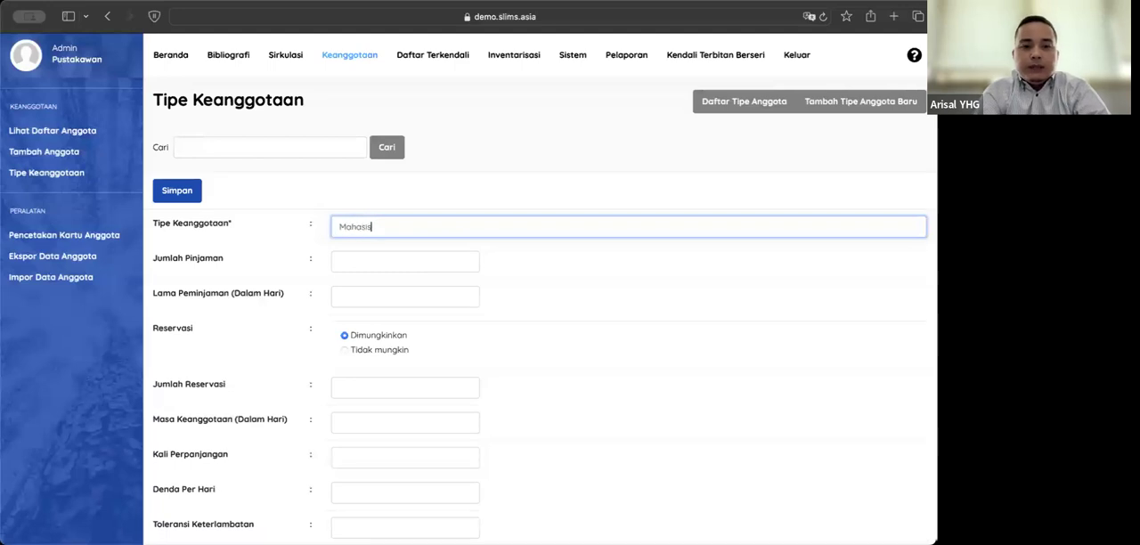
{"action": "type", "text": "wa"}
{"action": "left_click", "coordinate": [367, 262]}
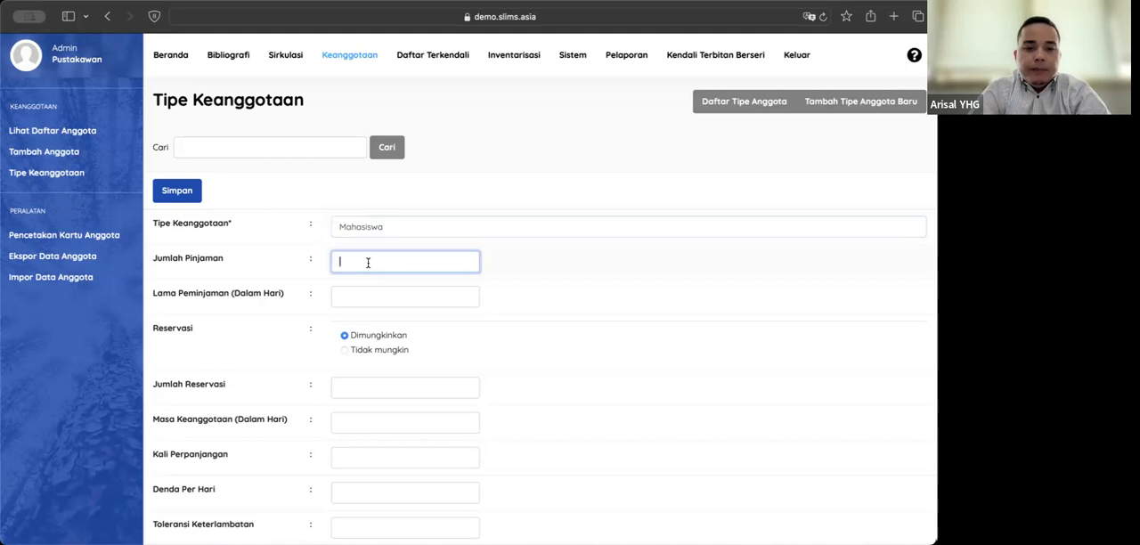
{"action": "type", "text": "3"}
{"action": "left_click", "coordinate": [365, 293]}
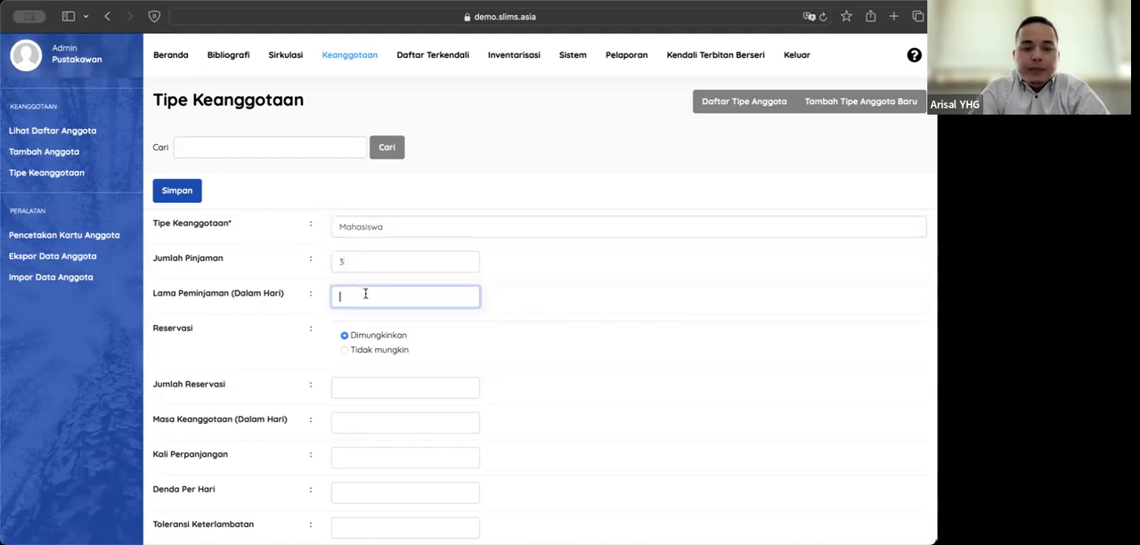
{"action": "type", "text": "7"}
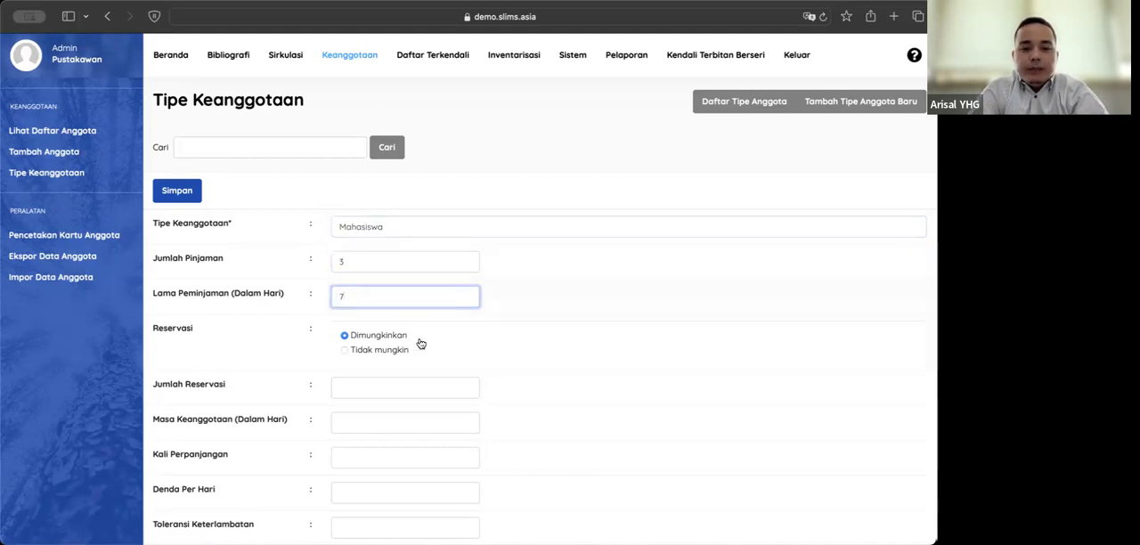
Step: Set the Mahasiswa type's reservation count to 2, membership period to 365 days and renewal limit to 1
{"action": "scroll", "coordinate": [420, 341], "scroll_direction": "down", "scroll_amount": 1}
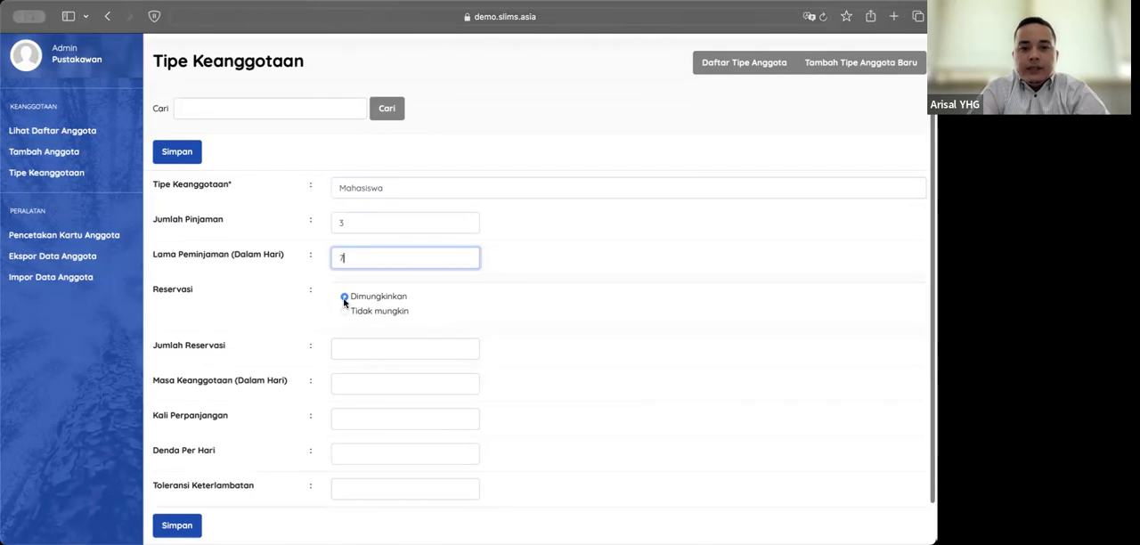
{"action": "left_click", "coordinate": [353, 346]}
{"action": "type", "text": "2"}
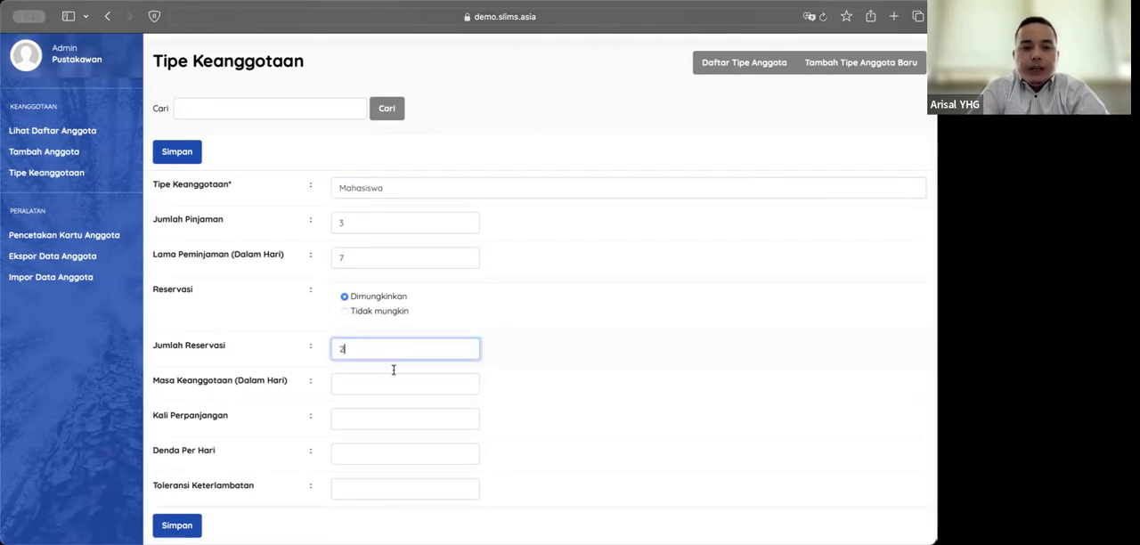
{"action": "left_click", "coordinate": [357, 386]}
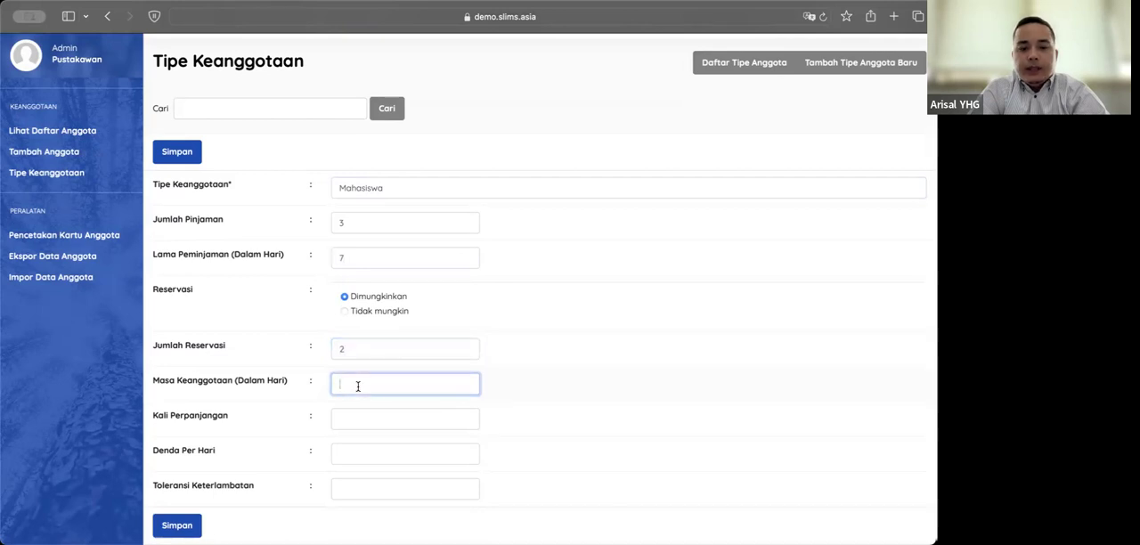
{"action": "type", "text": "365"}
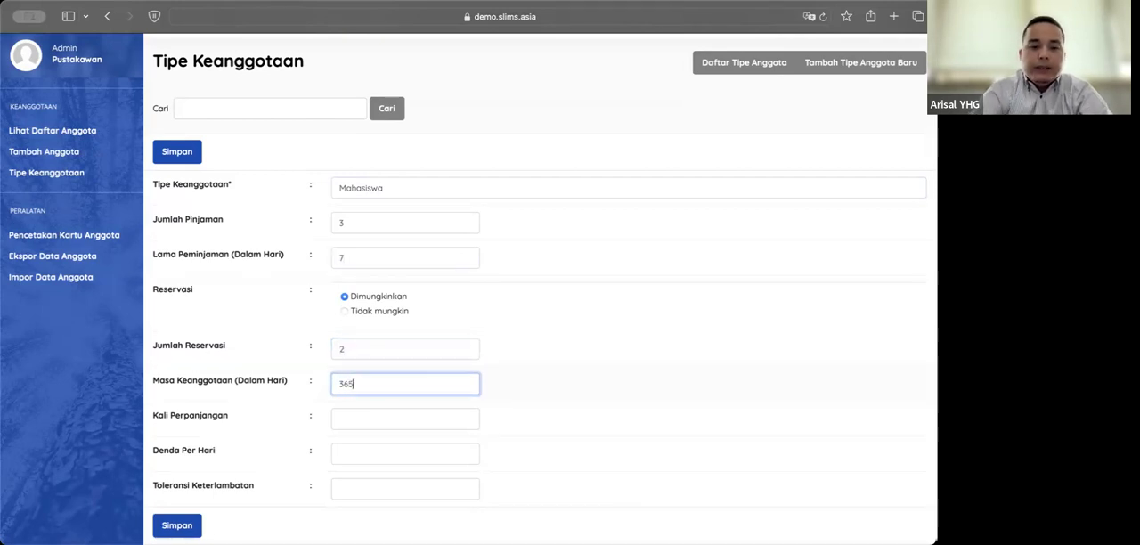
{"action": "left_click", "coordinate": [357, 420]}
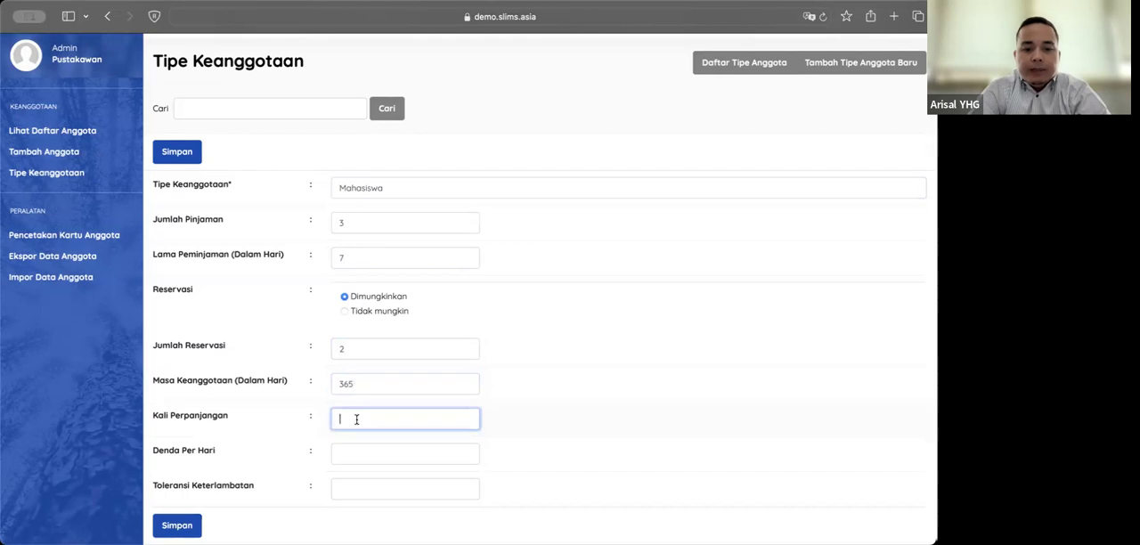
{"action": "type", "text": "1"}
Step: Enter a daily fine of 0 and a late tolerance of 1, try to save the Mahasiswa type, and return to the type list
{"action": "left_click", "coordinate": [351, 453]}
{"action": "type", "text": "0"}
{"action": "left_click", "coordinate": [346, 488]}
{"action": "type", "text": "1"}
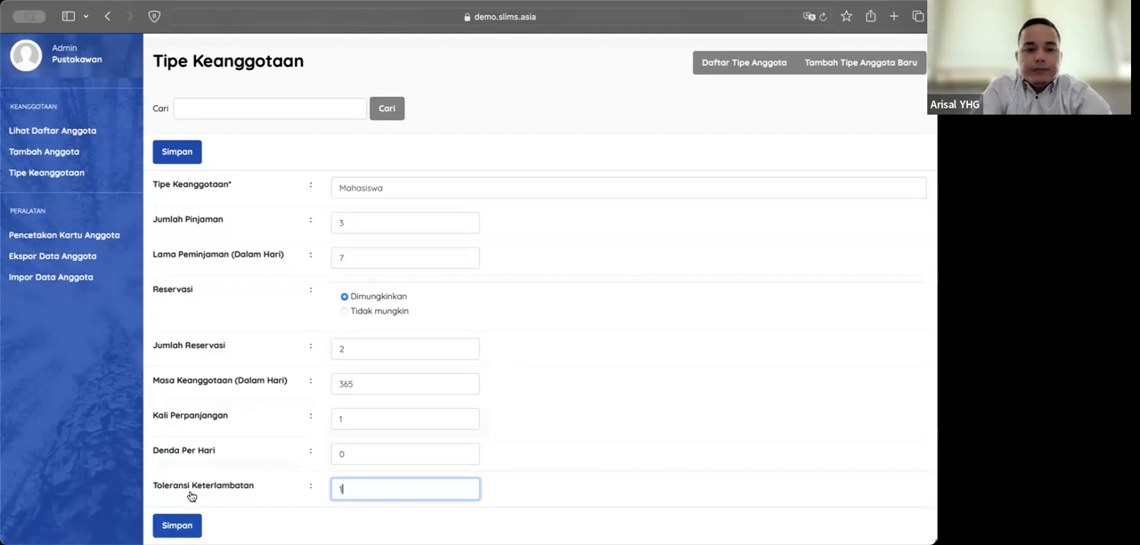
{"action": "left_click", "coordinate": [196, 522]}
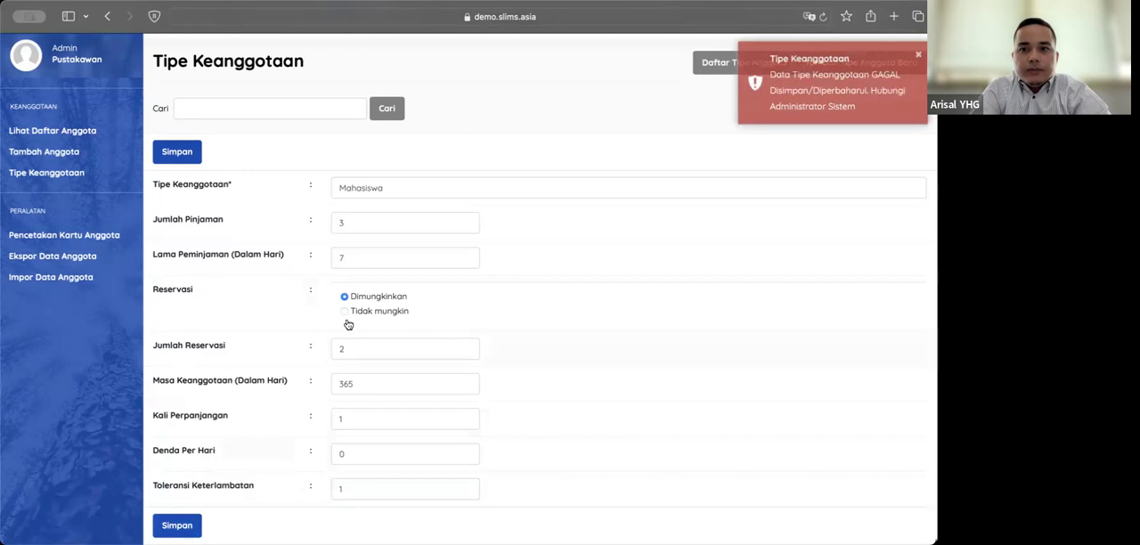
{"action": "left_click", "coordinate": [489, 187]}
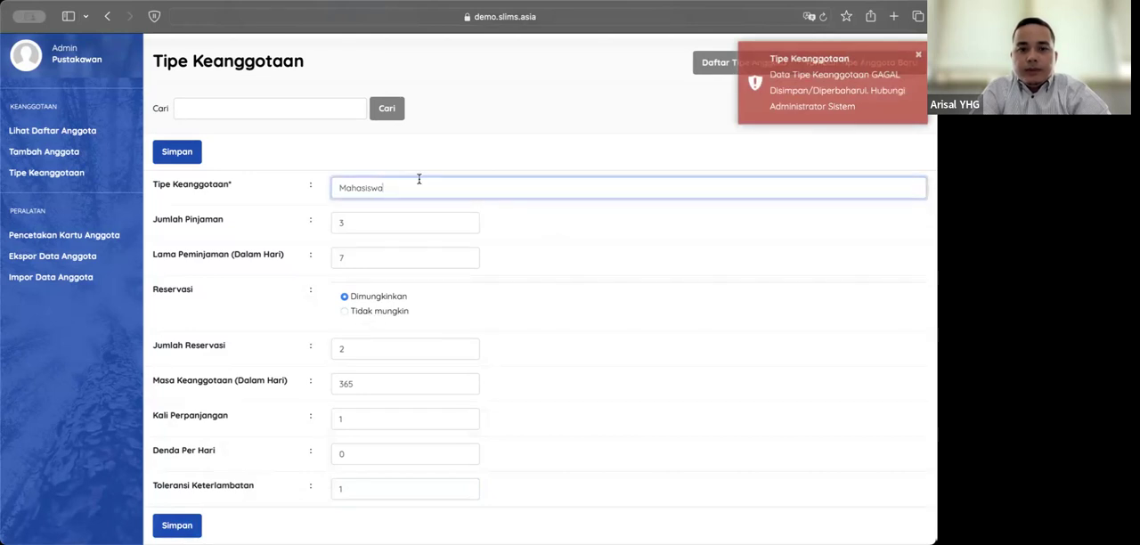
{"action": "left_click", "coordinate": [55, 172]}
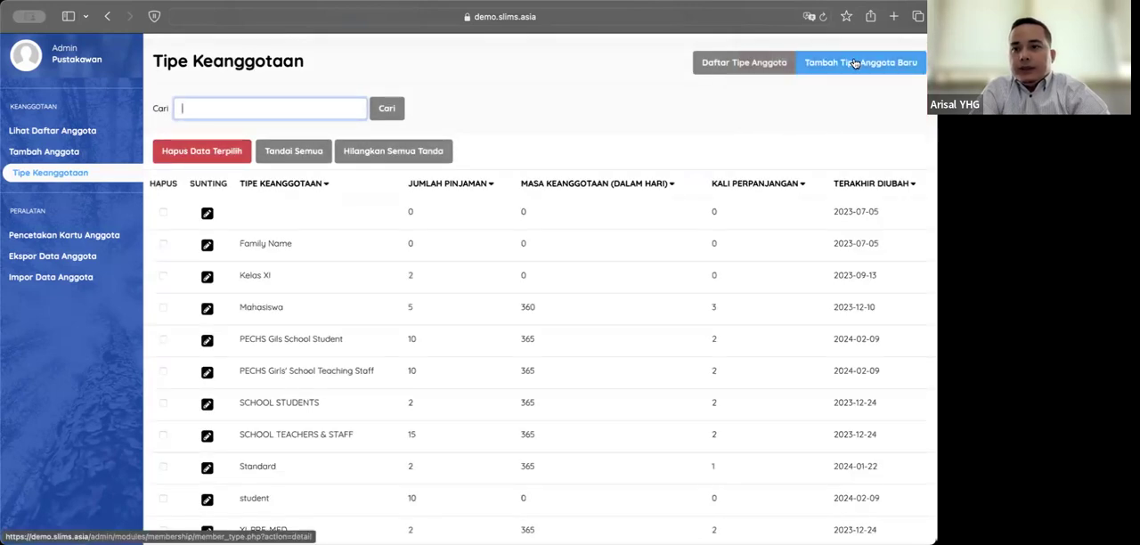
Step: Start a new membership type named Mahasiswa Luar Biasa with a loan limit of 1 and a loan period of 3 days
{"action": "left_click", "coordinate": [854, 63]}
{"action": "left_click", "coordinate": [357, 191]}
{"action": "type", "text": "Mahasiswa Lua"}
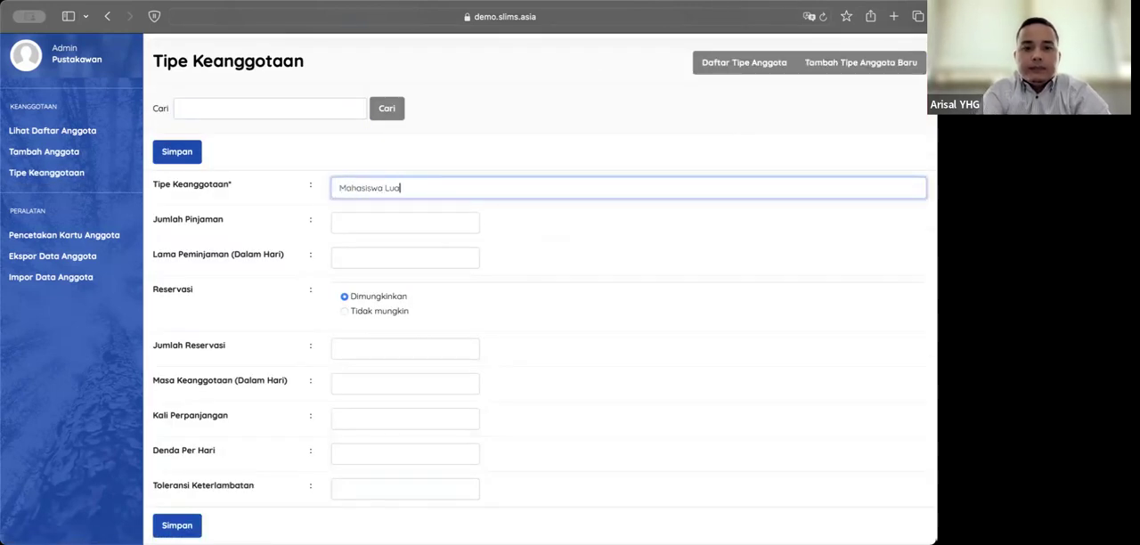
{"action": "type", "text": "r Biasa"}
{"action": "left_click", "coordinate": [353, 220]}
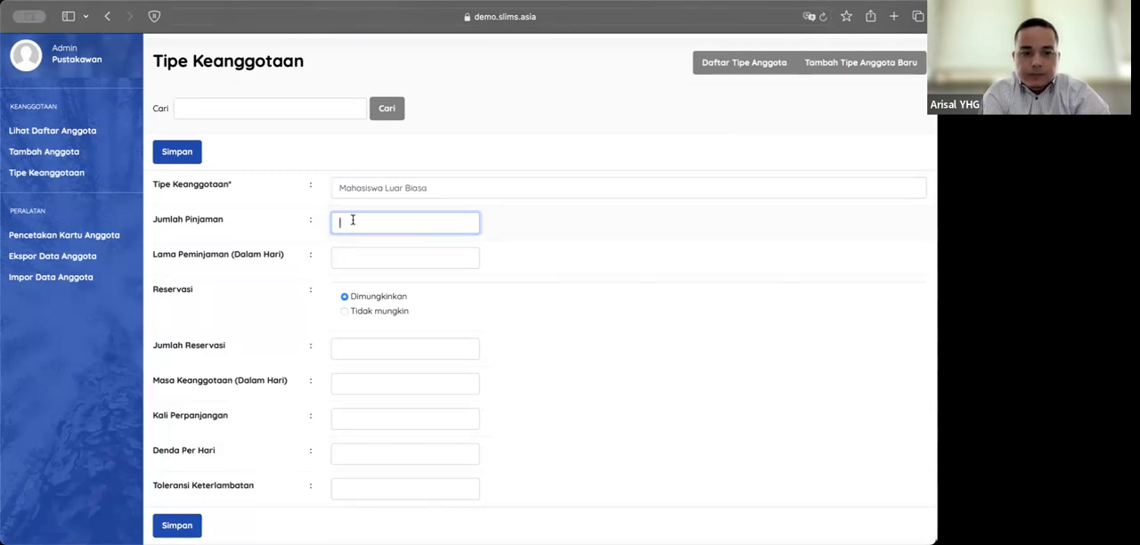
{"action": "type", "text": "1"}
{"action": "left_click", "coordinate": [364, 252]}
{"action": "type", "text": "3"}
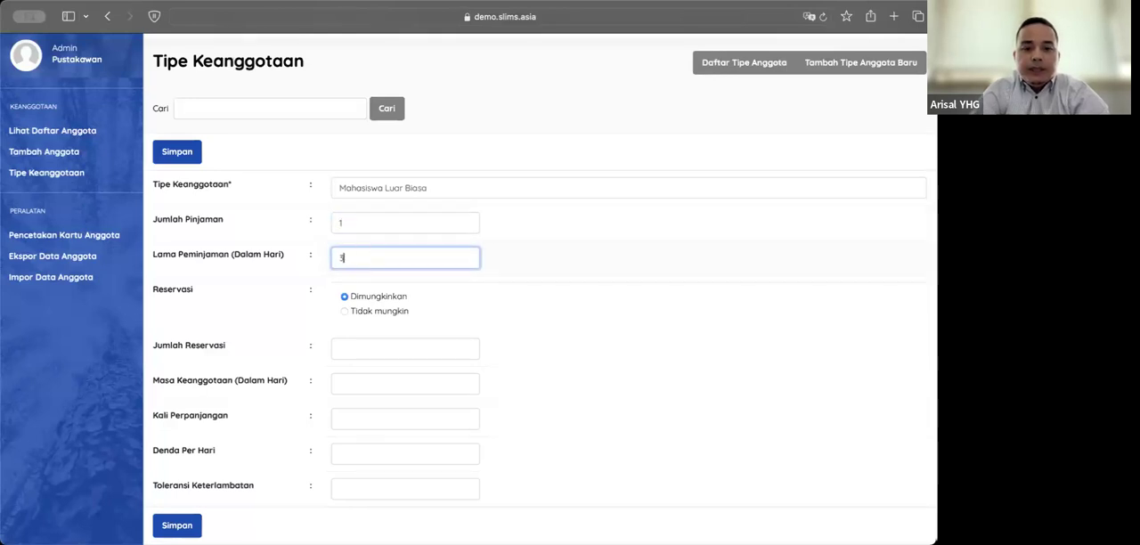
Step: Disallow reservations for Mahasiswa Luar Biasa, with a reservation count of 0 and a membership period of 60 days
{"action": "left_click", "coordinate": [344, 312]}
{"action": "left_click", "coordinate": [350, 349]}
{"action": "type", "text": "0"}
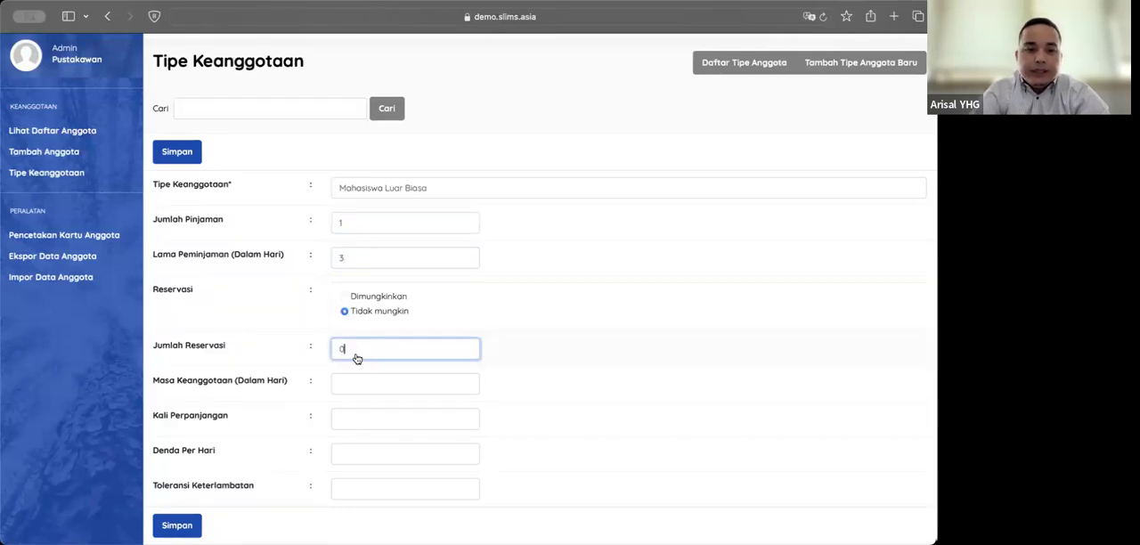
{"action": "left_click", "coordinate": [360, 383]}
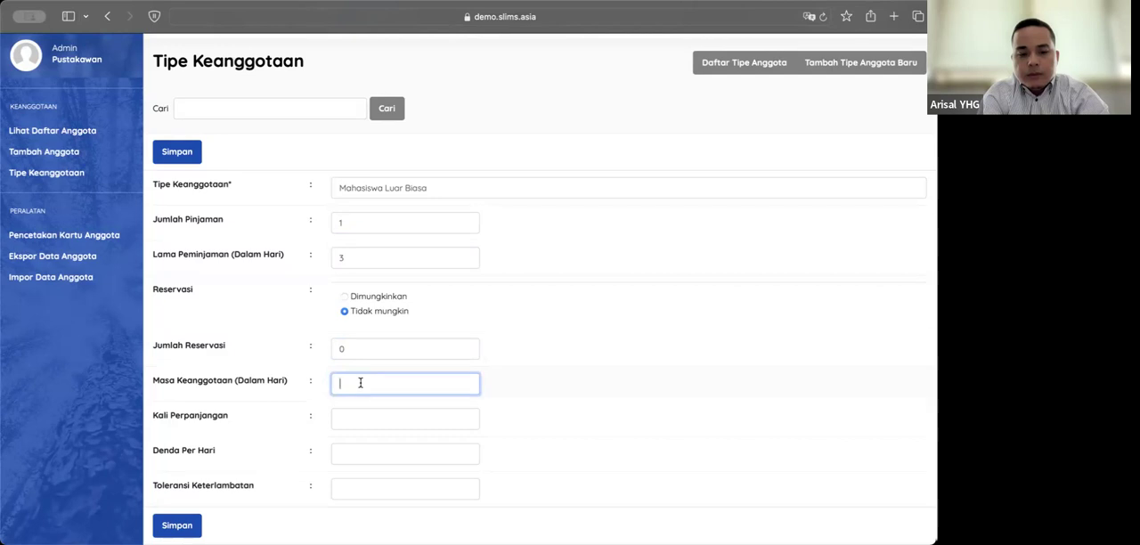
{"action": "type", "text": "60"}
Step: Set the renewal limit to 0, the daily fine to 500 and the late tolerance to 1, and save the membership type
{"action": "left_click", "coordinate": [361, 412]}
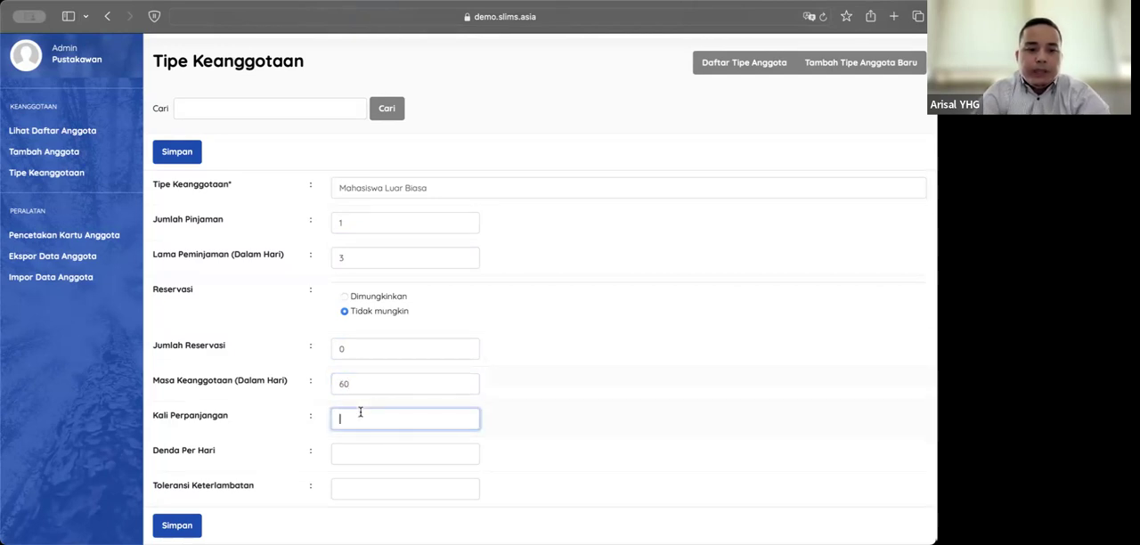
{"action": "type", "text": "0"}
{"action": "left_click", "coordinate": [370, 454]}
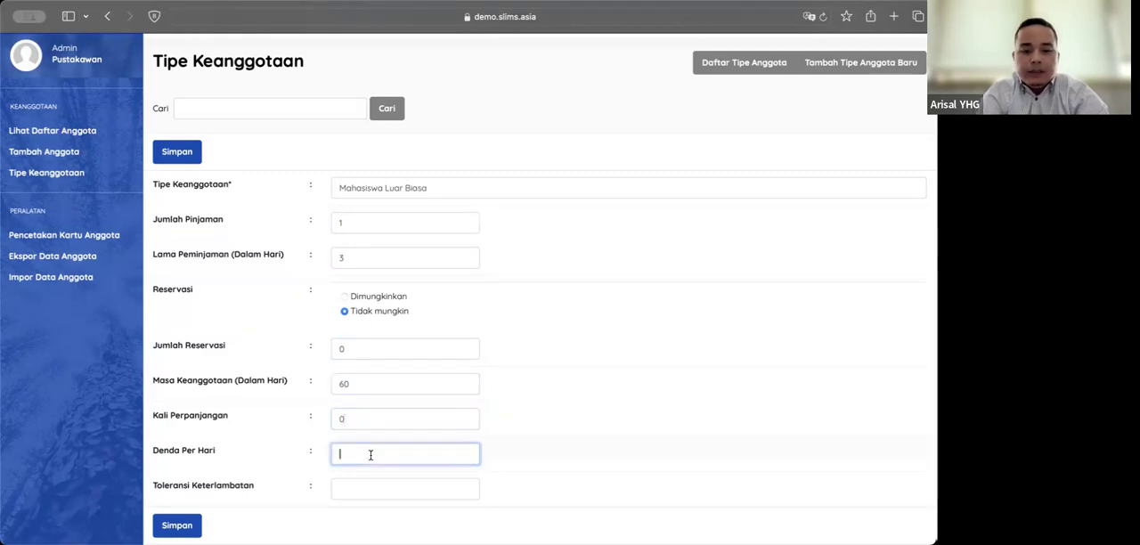
{"action": "type", "text": "500"}
{"action": "left_click", "coordinate": [366, 492]}
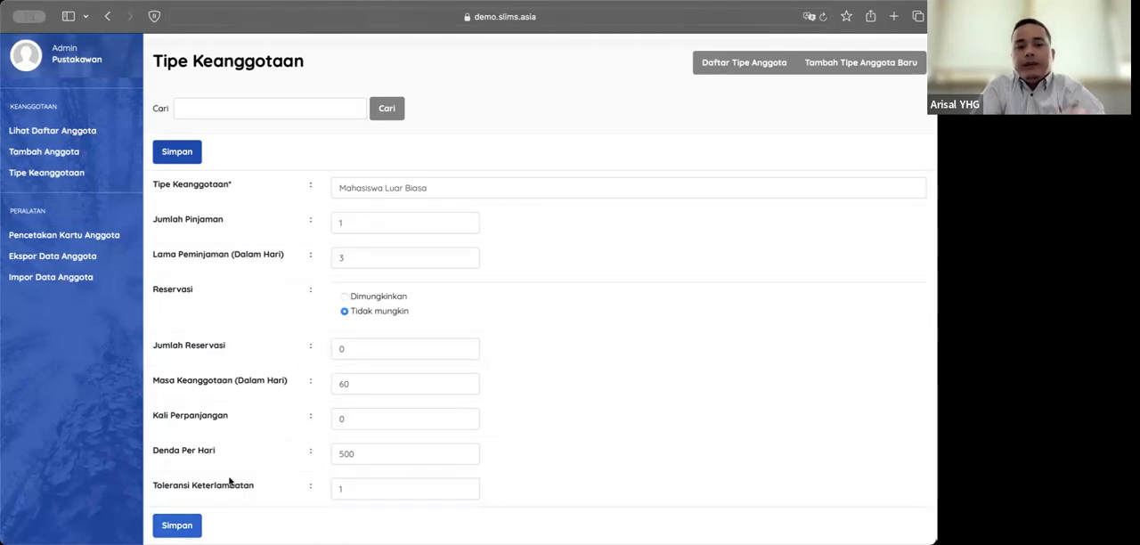
{"action": "left_click", "coordinate": [176, 525]}
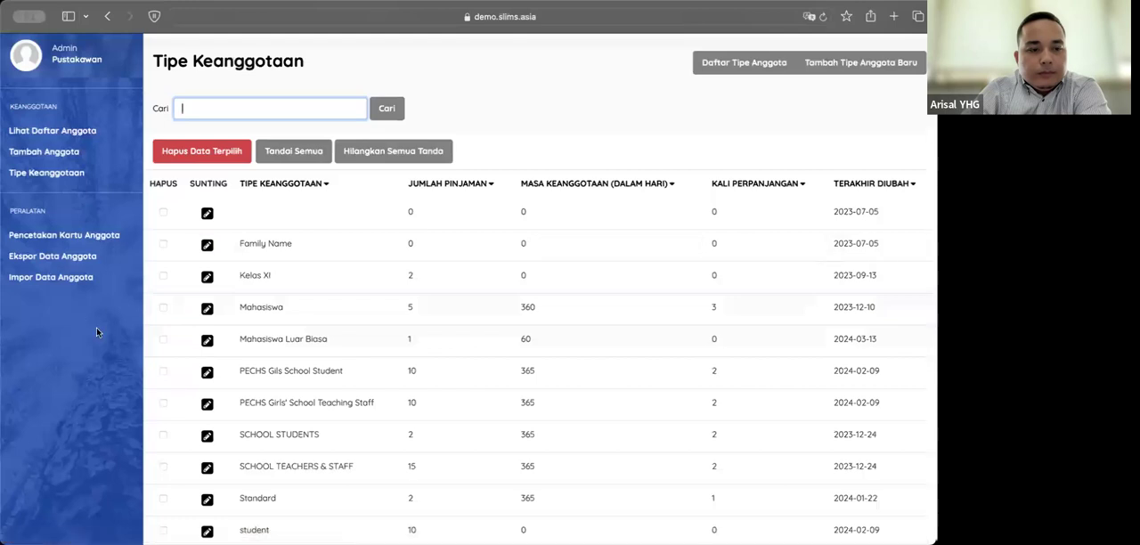
Step: View the Pencetakan Kartu Anggota page, and open a blank new-member form to look over its fields
{"action": "left_click", "coordinate": [67, 235]}
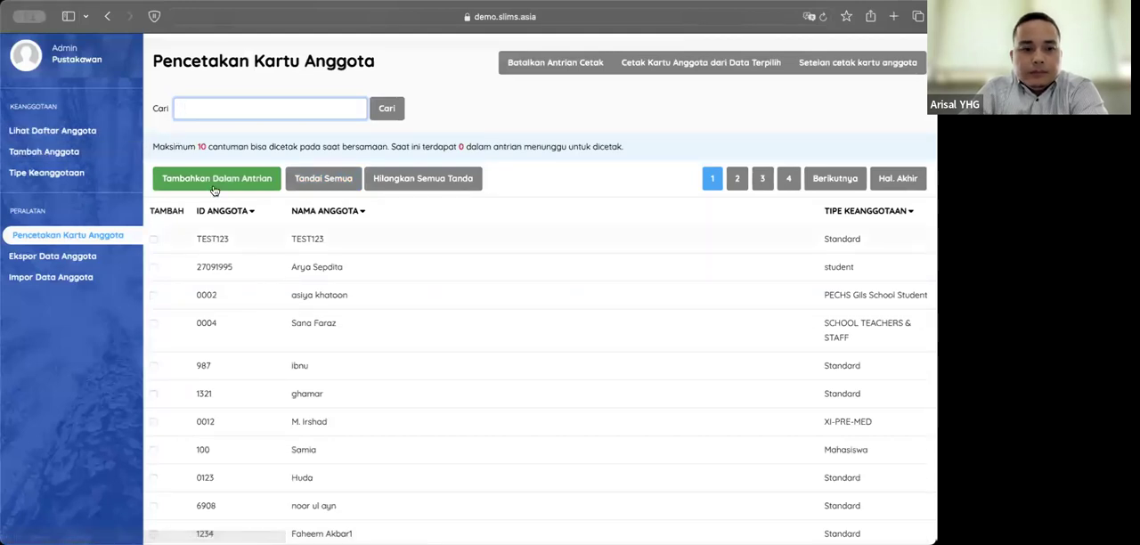
{"action": "left_click", "coordinate": [69, 181]}
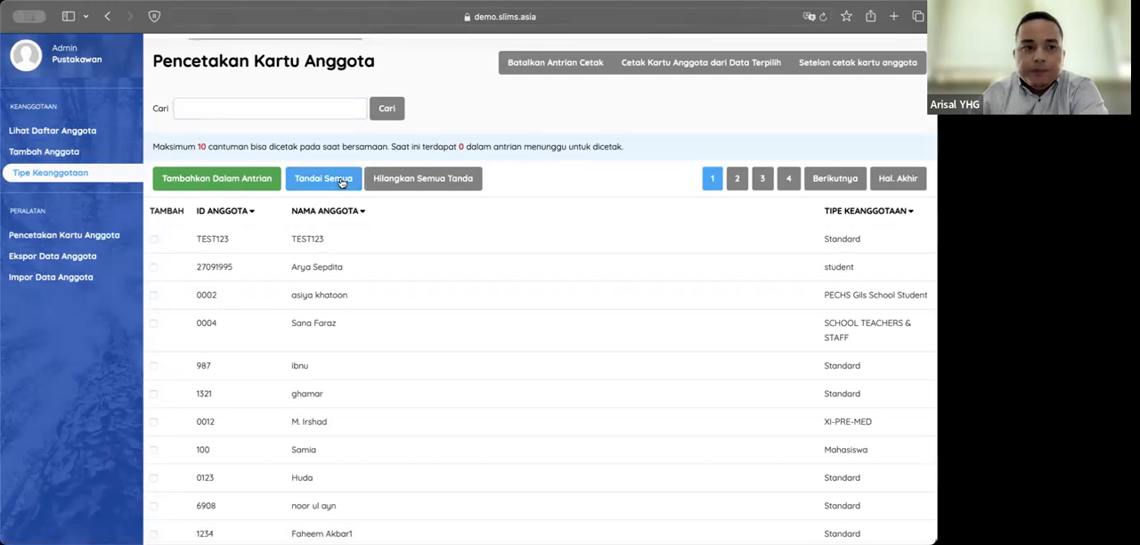
{"action": "left_click", "coordinate": [105, 157]}
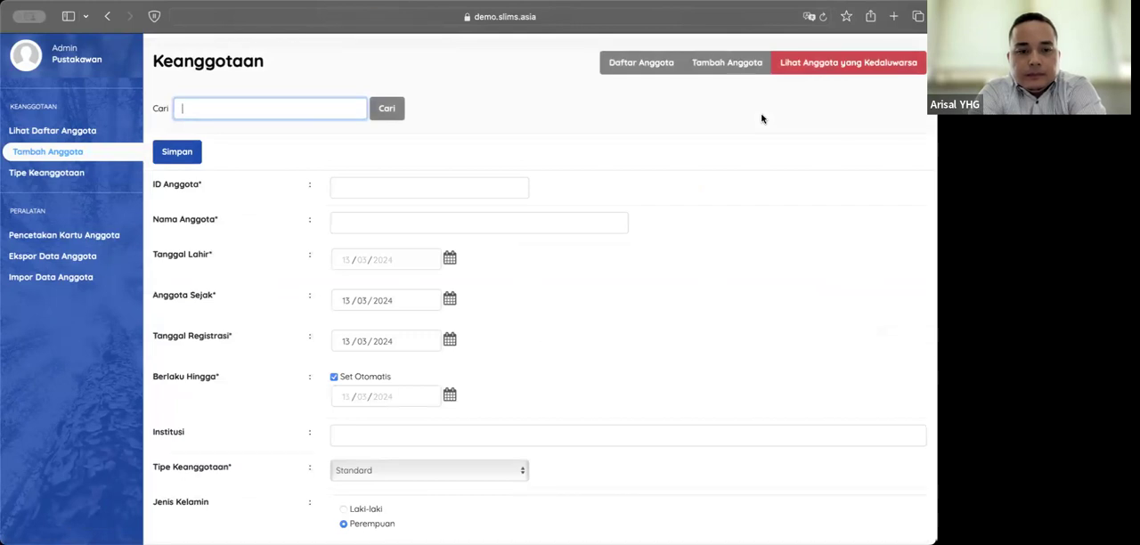
{"action": "scroll", "coordinate": [524, 283], "scroll_direction": "down", "scroll_amount": 10}
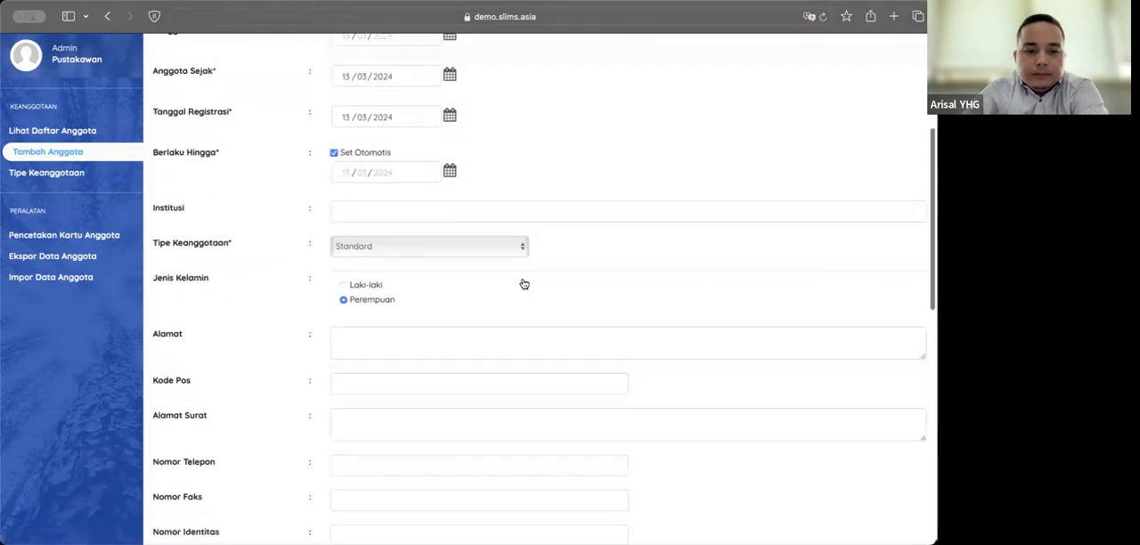
{"action": "scroll", "coordinate": [524, 284], "scroll_direction": "up", "scroll_amount": 10}
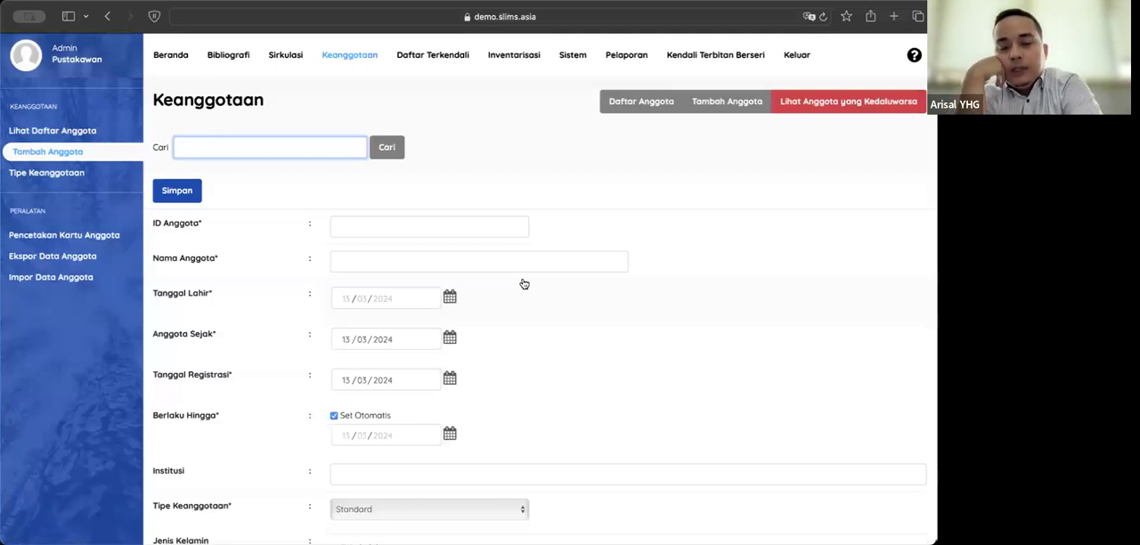
Step: Examine the new-member form's ID, name, date and institution fields and the options offered for Tipe Keanggotaan
{"action": "left_click", "coordinate": [400, 223]}
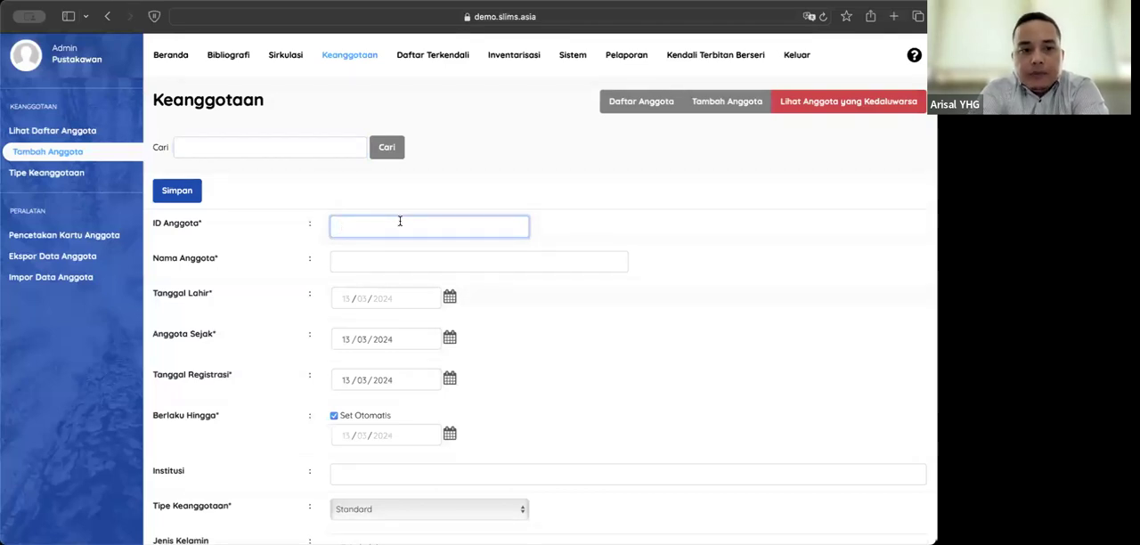
{"action": "left_click", "coordinate": [387, 261]}
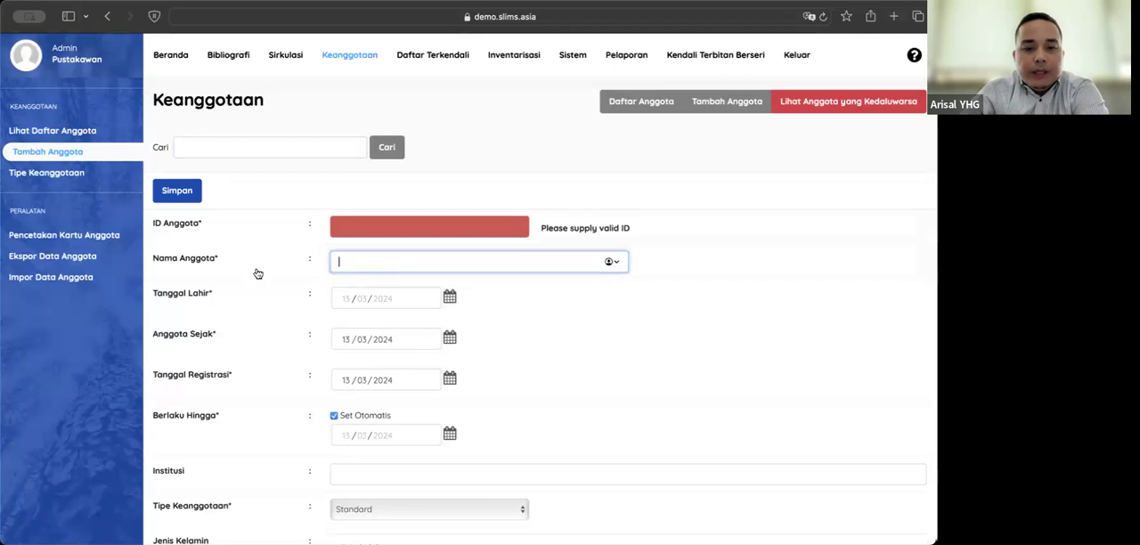
{"action": "scroll", "coordinate": [257, 273], "scroll_direction": "down", "scroll_amount": 2}
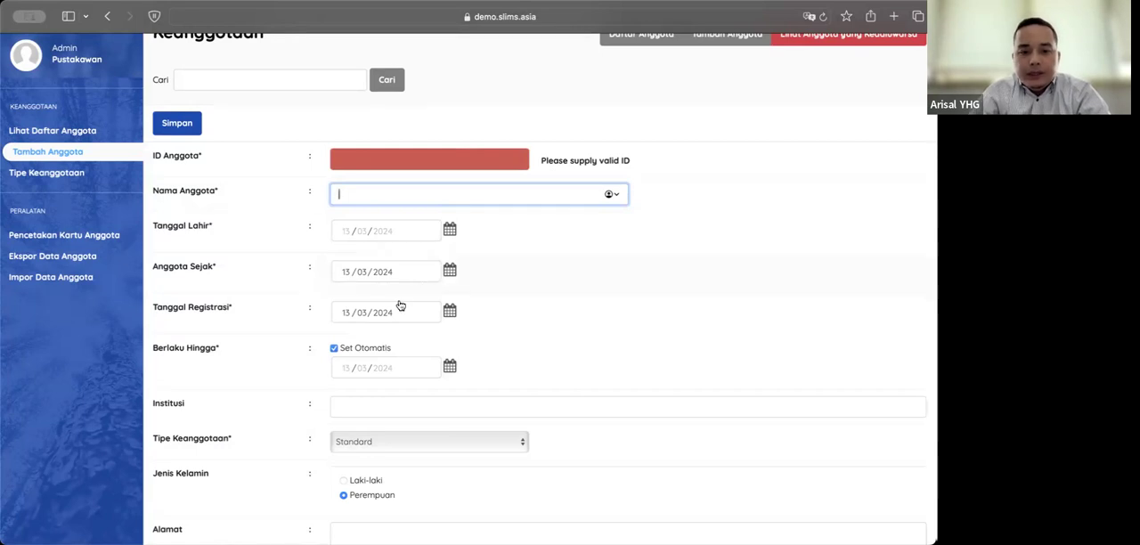
{"action": "scroll", "coordinate": [506, 344], "scroll_direction": "down", "scroll_amount": 1}
{"action": "scroll", "coordinate": [504, 343], "scroll_direction": "down", "scroll_amount": 3}
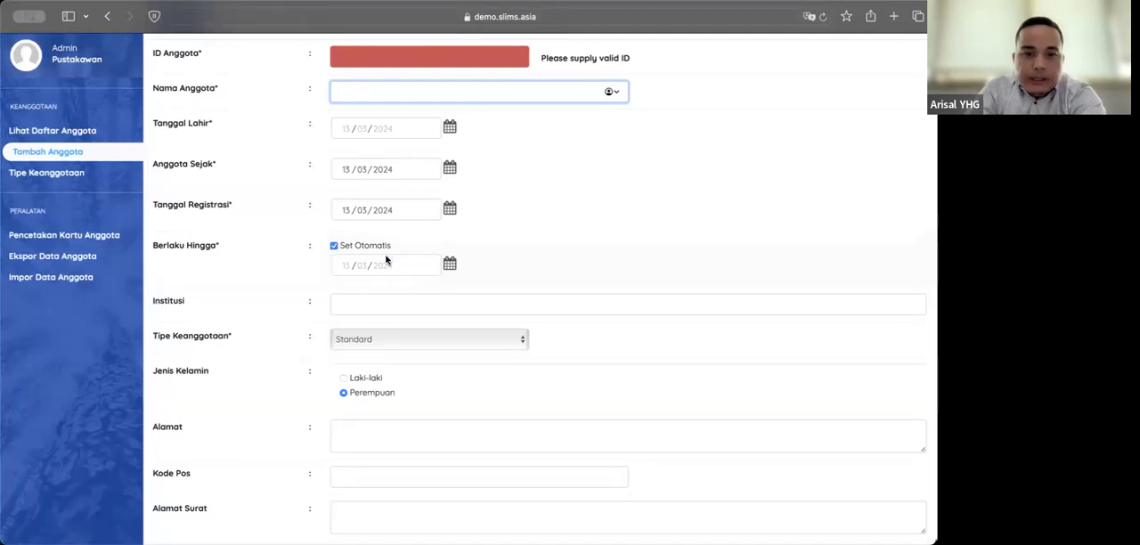
{"action": "scroll", "coordinate": [297, 324], "scroll_direction": "down", "scroll_amount": 2}
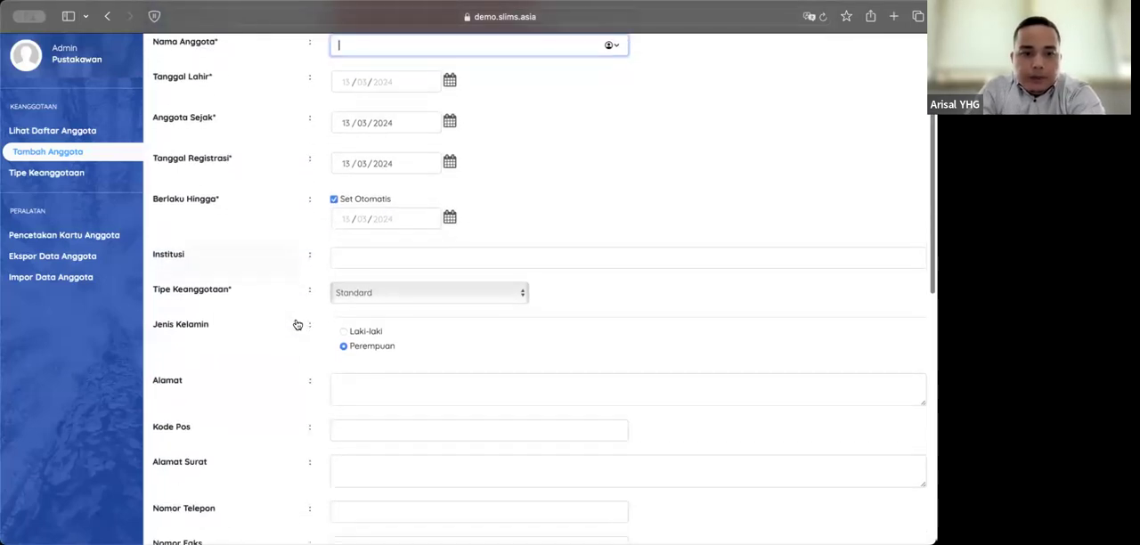
{"action": "left_click", "coordinate": [366, 292]}
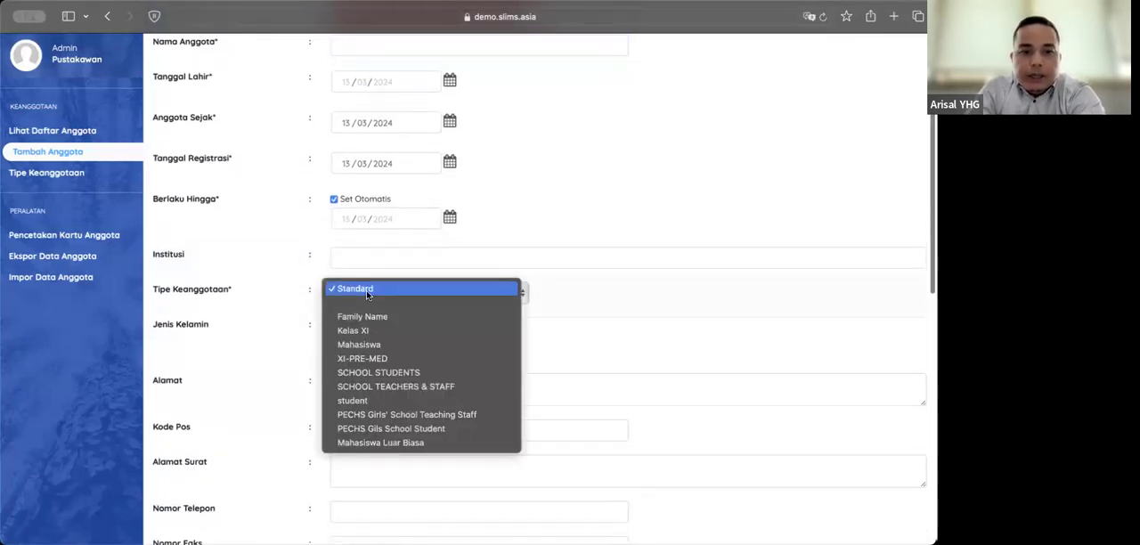
{"action": "left_click", "coordinate": [286, 307]}
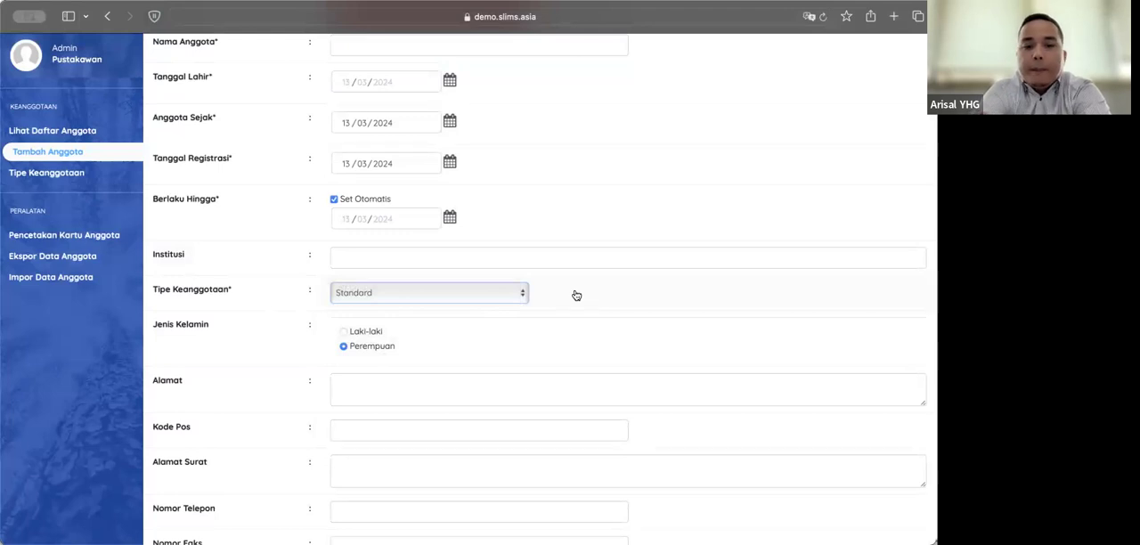
{"action": "left_click", "coordinate": [478, 289]}
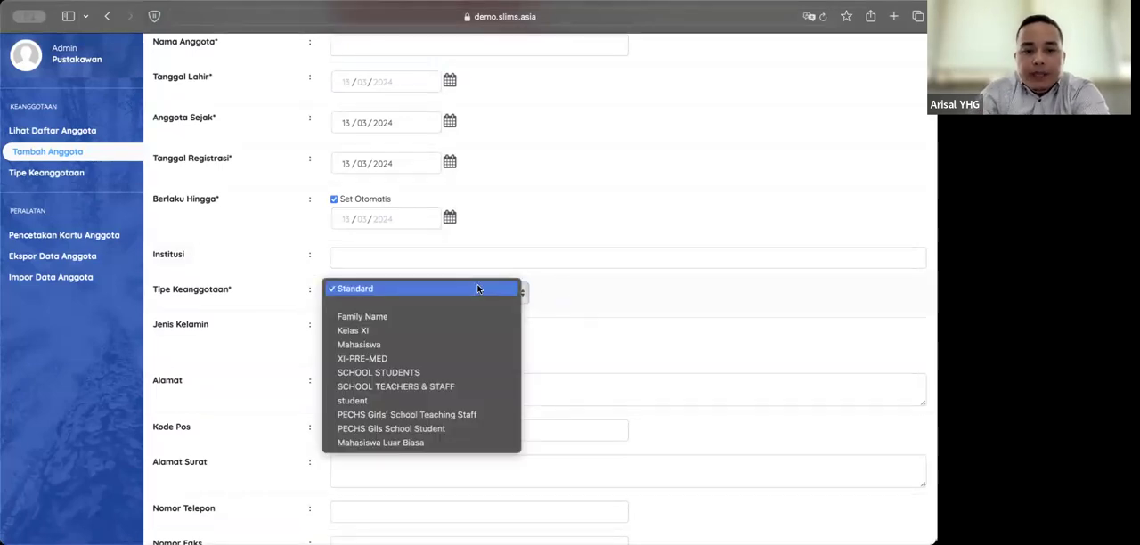
{"action": "left_click", "coordinate": [592, 305]}
Step: Look over the new-member form's gender, address, contact, identity, notes, Prodi, Tunda Keanggotaan and photo fields
{"action": "scroll", "coordinate": [448, 339], "scroll_direction": "down", "scroll_amount": 3}
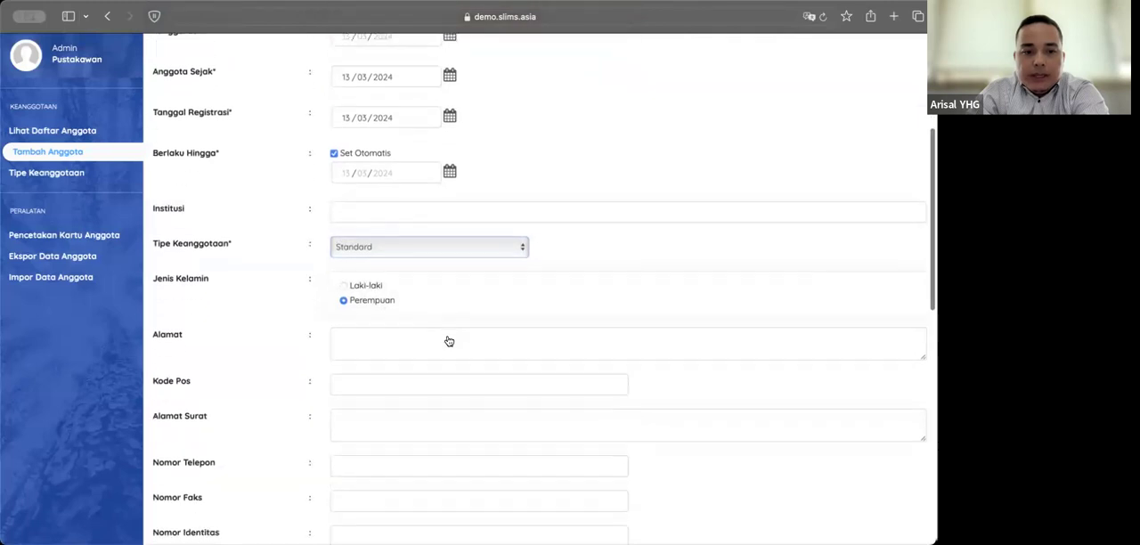
{"action": "scroll", "coordinate": [274, 271], "scroll_direction": "down", "scroll_amount": 2}
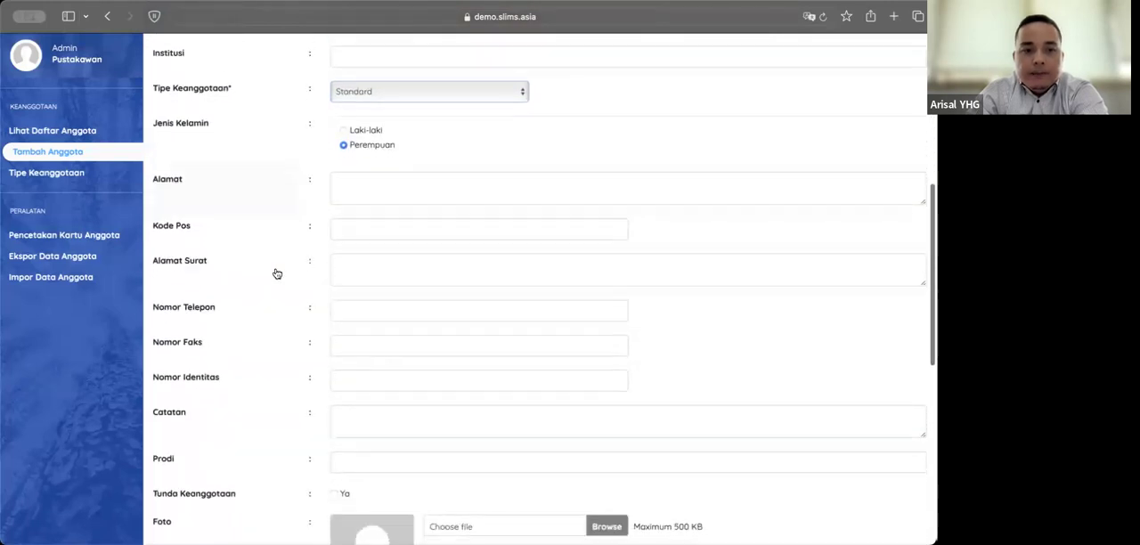
{"action": "left_click", "coordinate": [353, 201]}
{"action": "scroll", "coordinate": [365, 328], "scroll_direction": "down", "scroll_amount": 4}
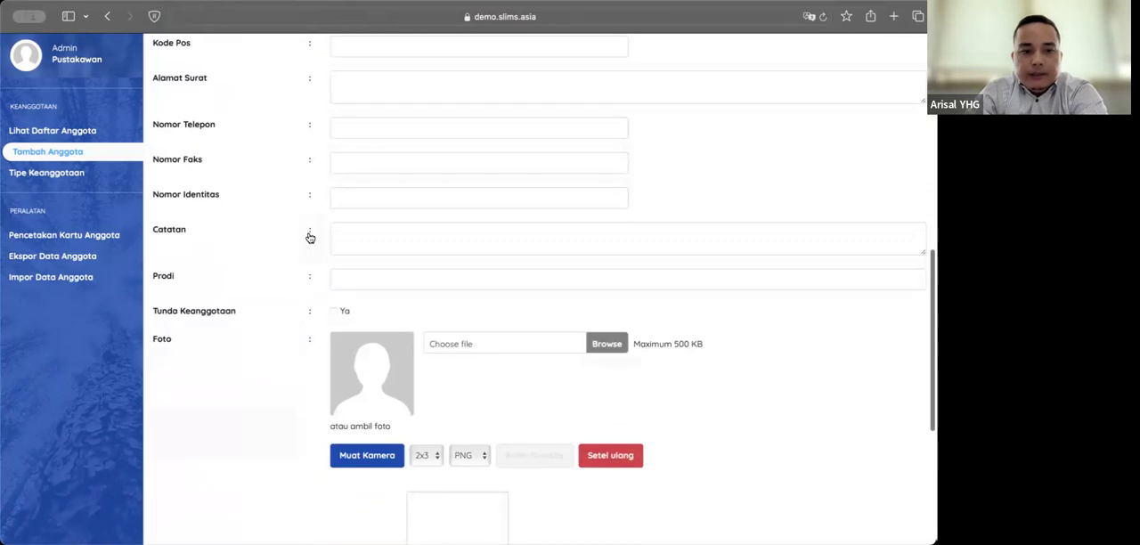
{"action": "scroll", "coordinate": [294, 326], "scroll_direction": "down", "scroll_amount": 4}
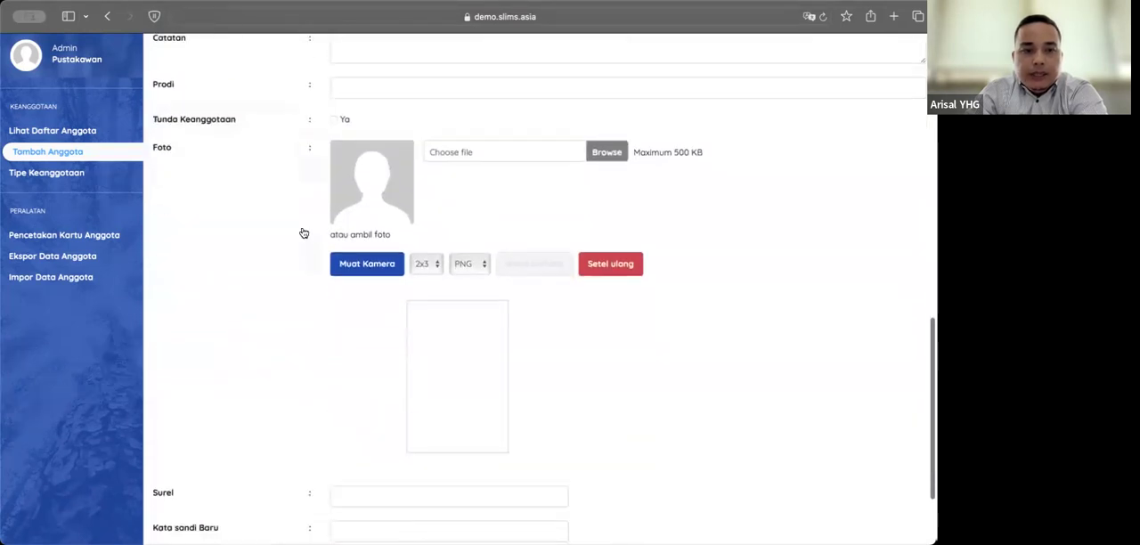
{"action": "scroll", "coordinate": [271, 205], "scroll_direction": "down", "scroll_amount": 1}
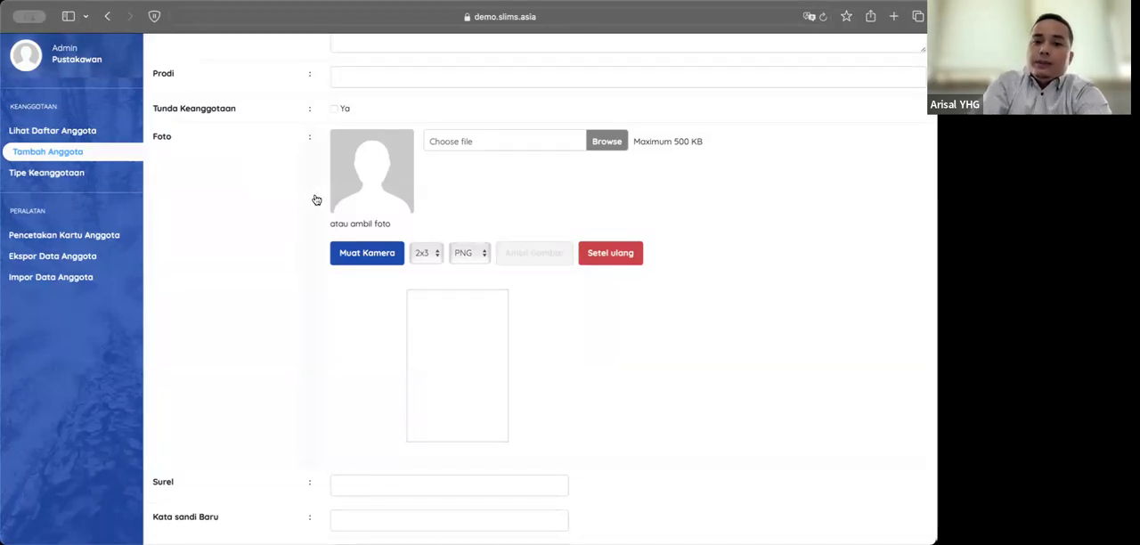
{"action": "scroll", "coordinate": [315, 200], "scroll_direction": "up", "scroll_amount": 3}
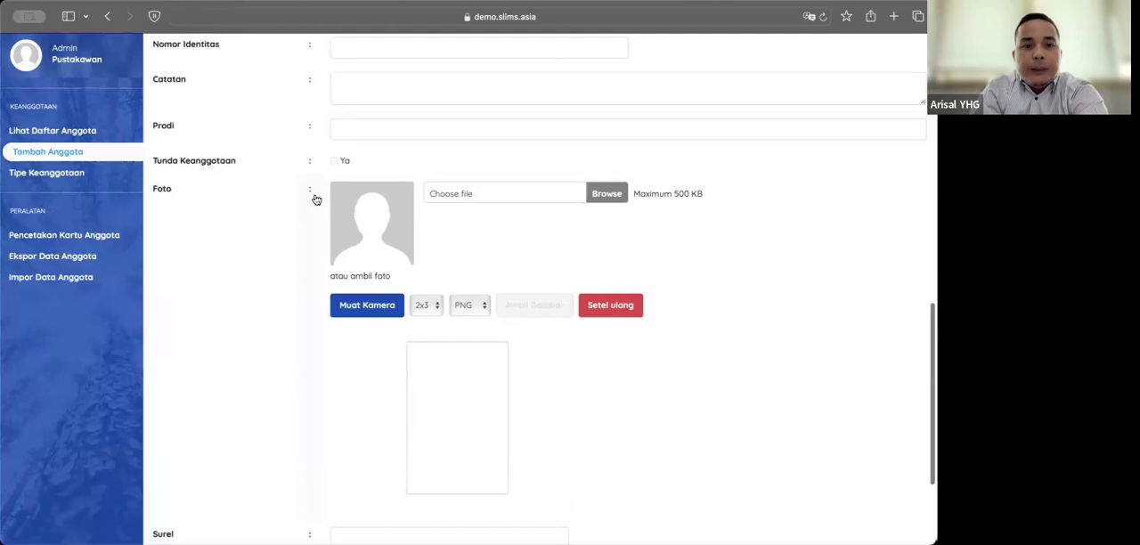
{"action": "scroll", "coordinate": [315, 200], "scroll_direction": "up", "scroll_amount": 1}
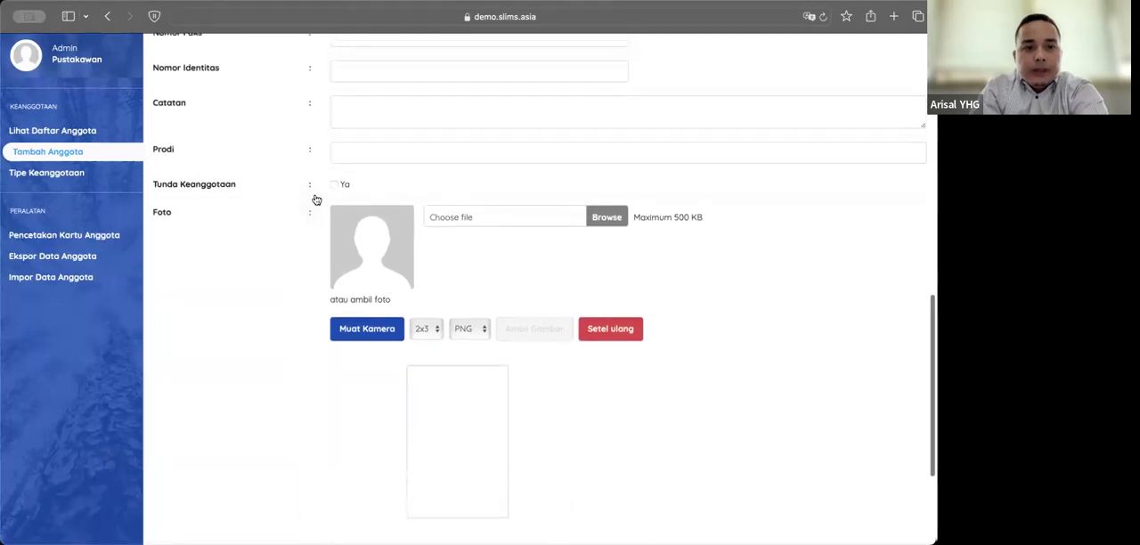
{"action": "scroll", "coordinate": [316, 200], "scroll_direction": "up", "scroll_amount": 2}
{"action": "scroll", "coordinate": [318, 199], "scroll_direction": "down", "scroll_amount": 10}
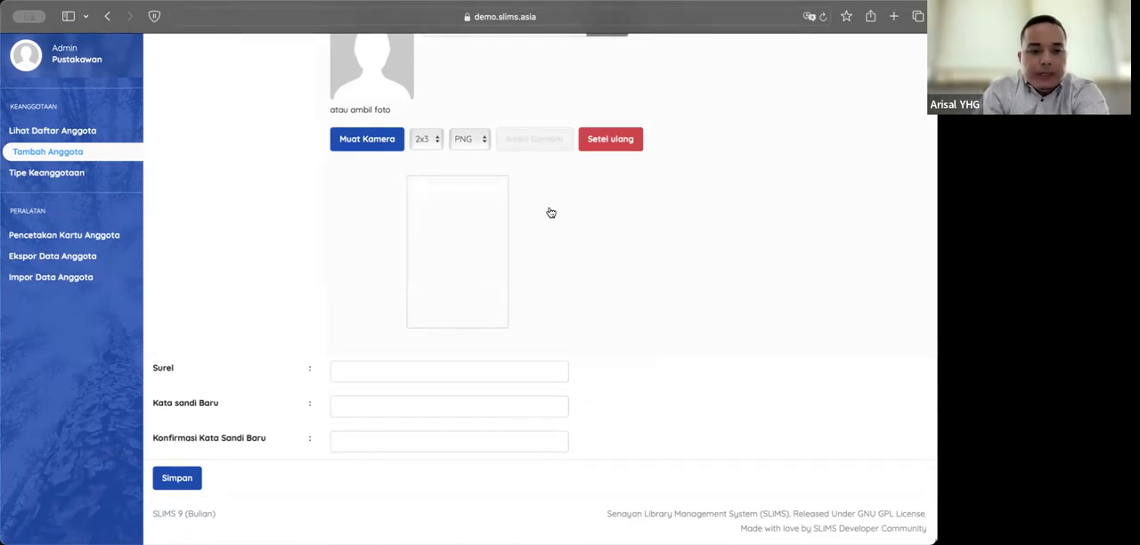
Step: Inspect the new-member form's Surel and password fields without filling them in, and return to the start of the form
{"action": "left_click", "coordinate": [397, 369]}
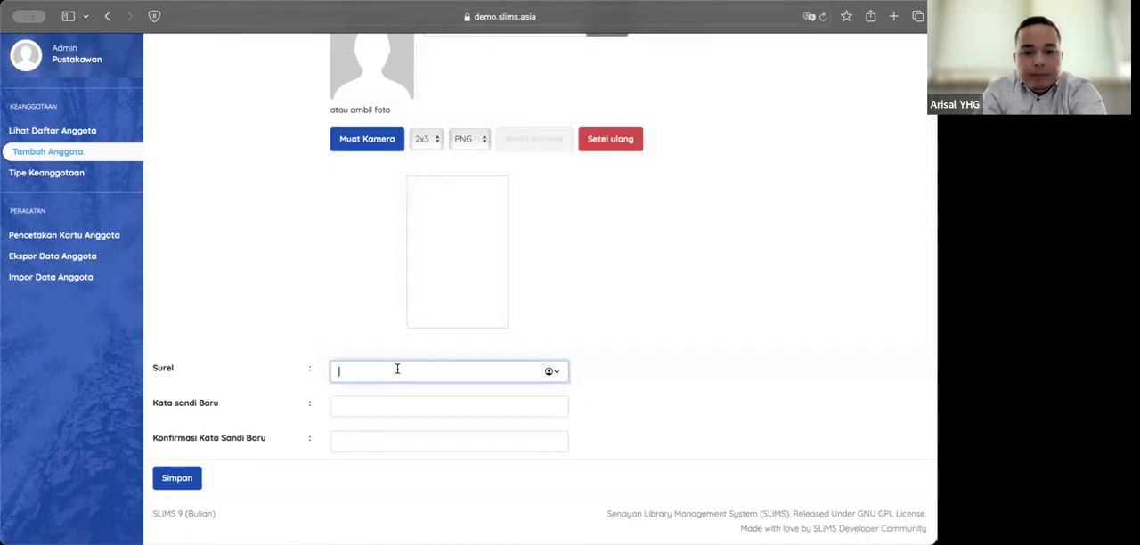
{"action": "left_click", "coordinate": [359, 442]}
{"action": "left_click", "coordinate": [586, 350]}
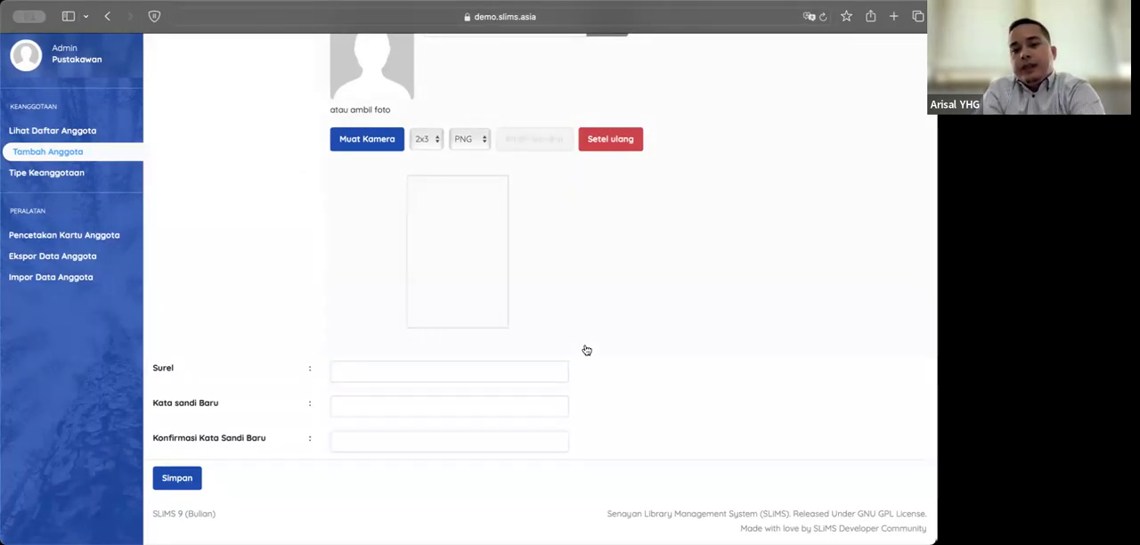
{"action": "scroll", "coordinate": [628, 321], "scroll_direction": "up", "scroll_amount": 15}
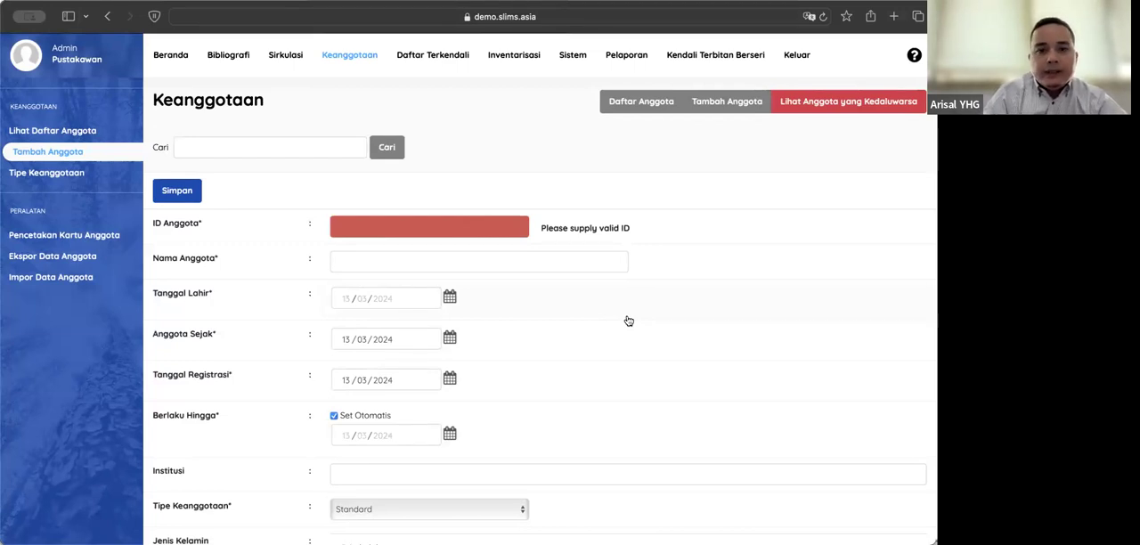
Step: View the Pengaturan Sistem page and the Keanggotaan member list, and go back to the Sistem module
{"action": "left_click", "coordinate": [565, 63]}
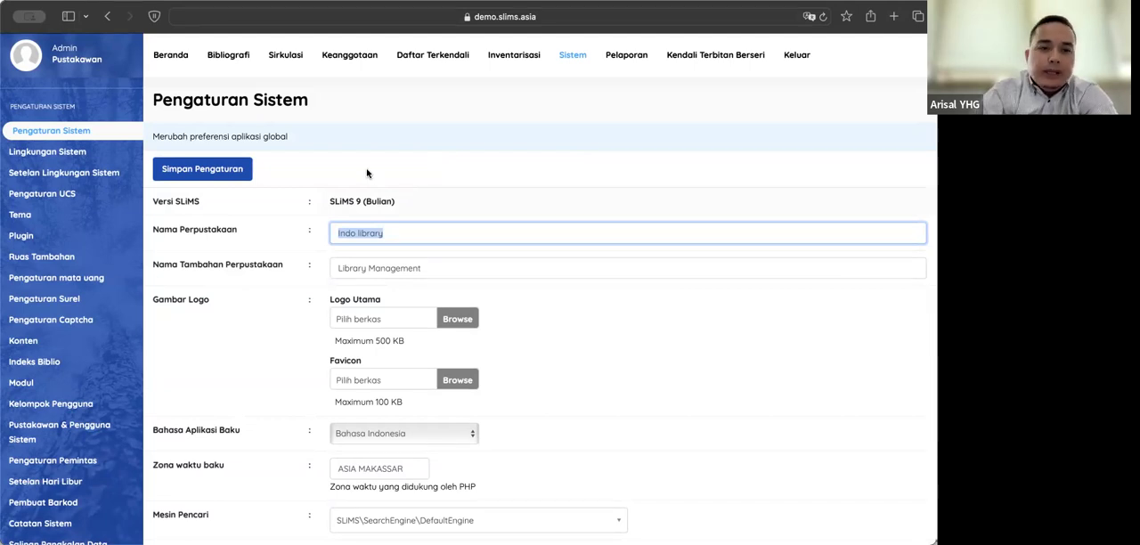
{"action": "left_click", "coordinate": [513, 144]}
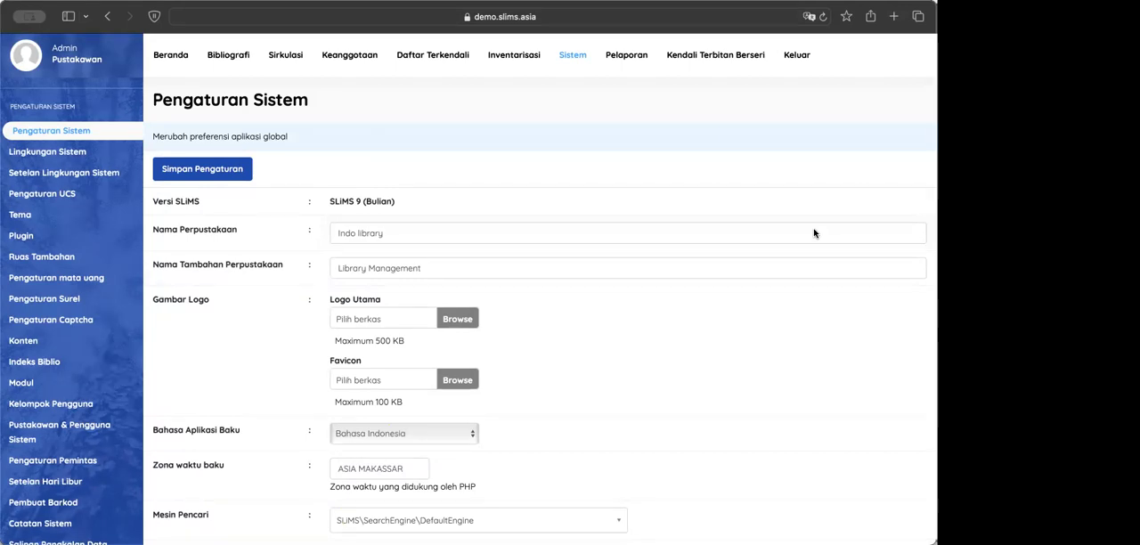
{"action": "left_click", "coordinate": [357, 58]}
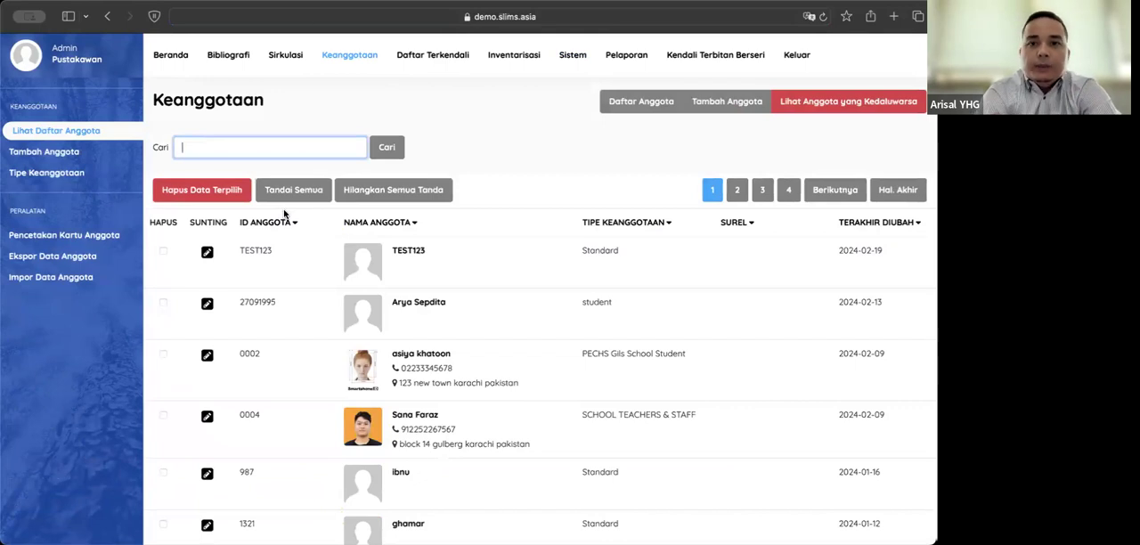
{"action": "left_click", "coordinate": [575, 57]}
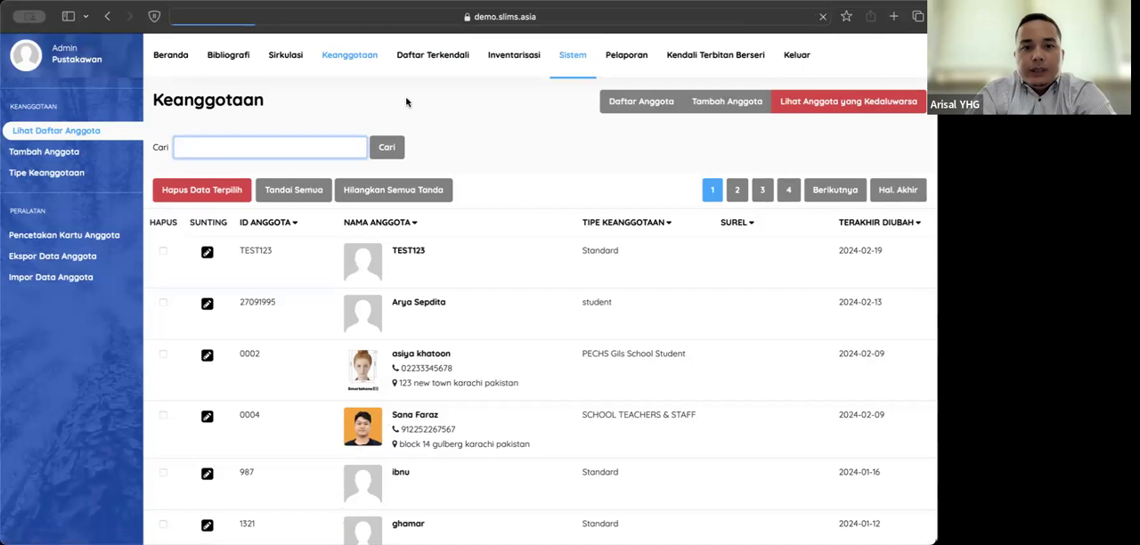